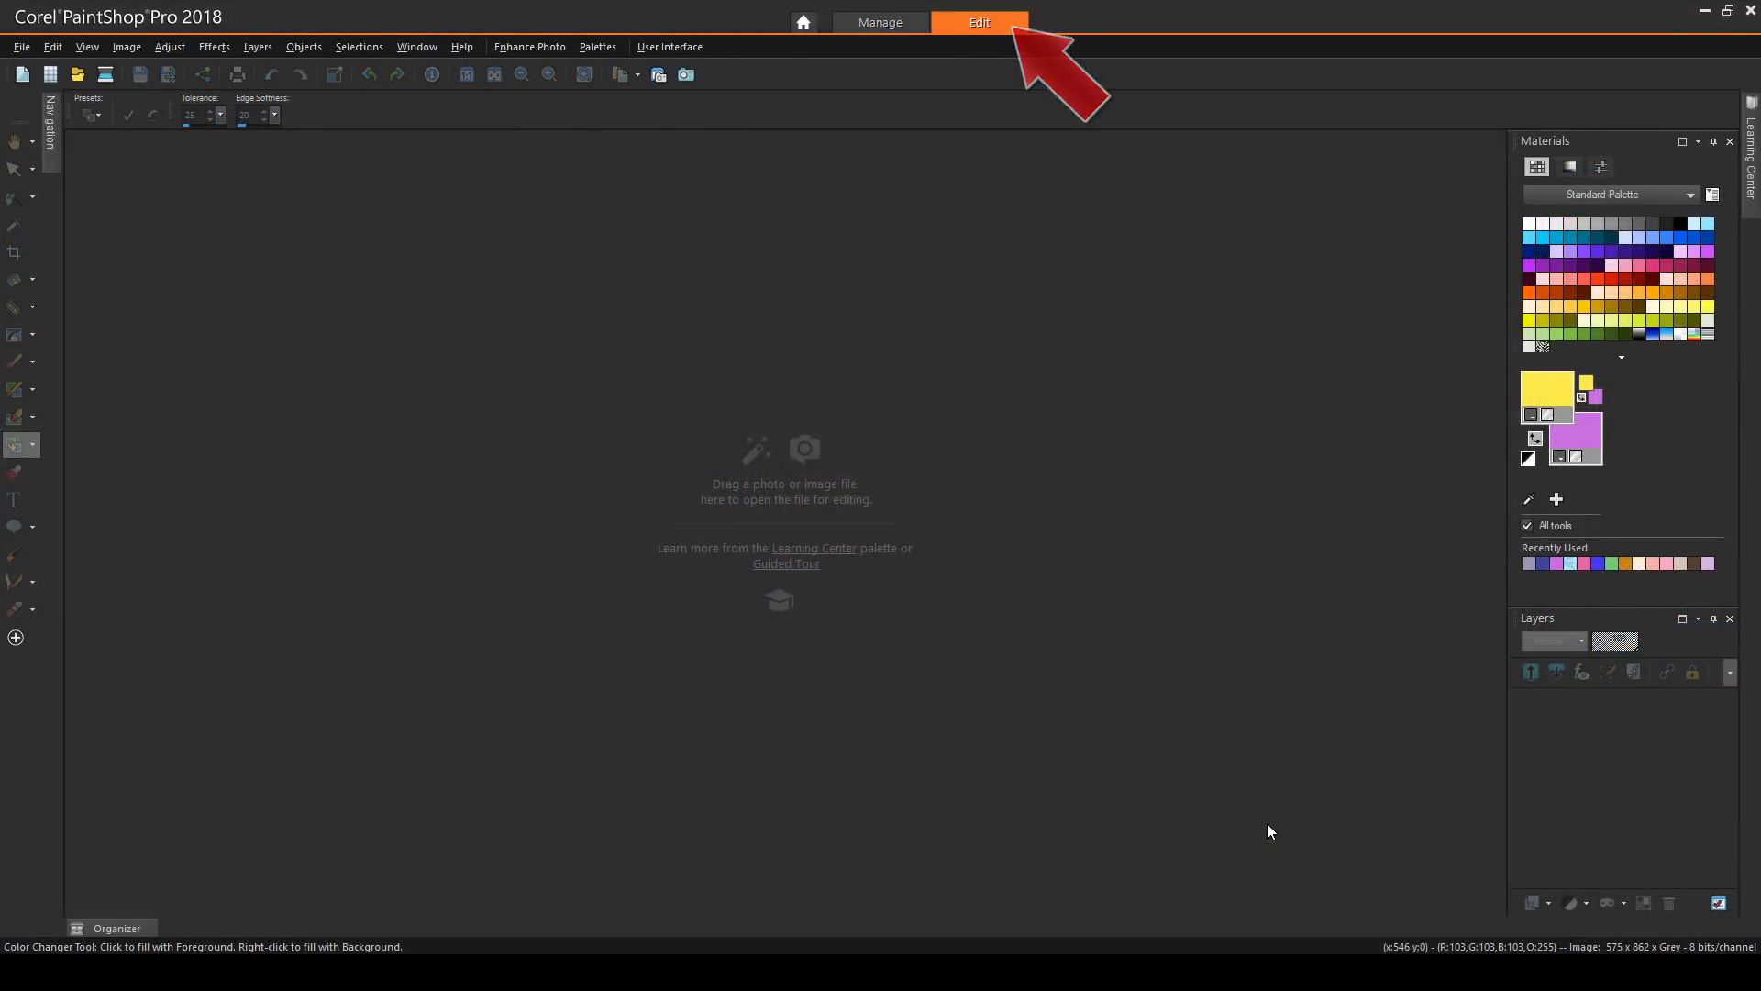
Open the 'Grandma on step' photo for editing.
{"action": "left_click", "coordinate": [80, 74]}
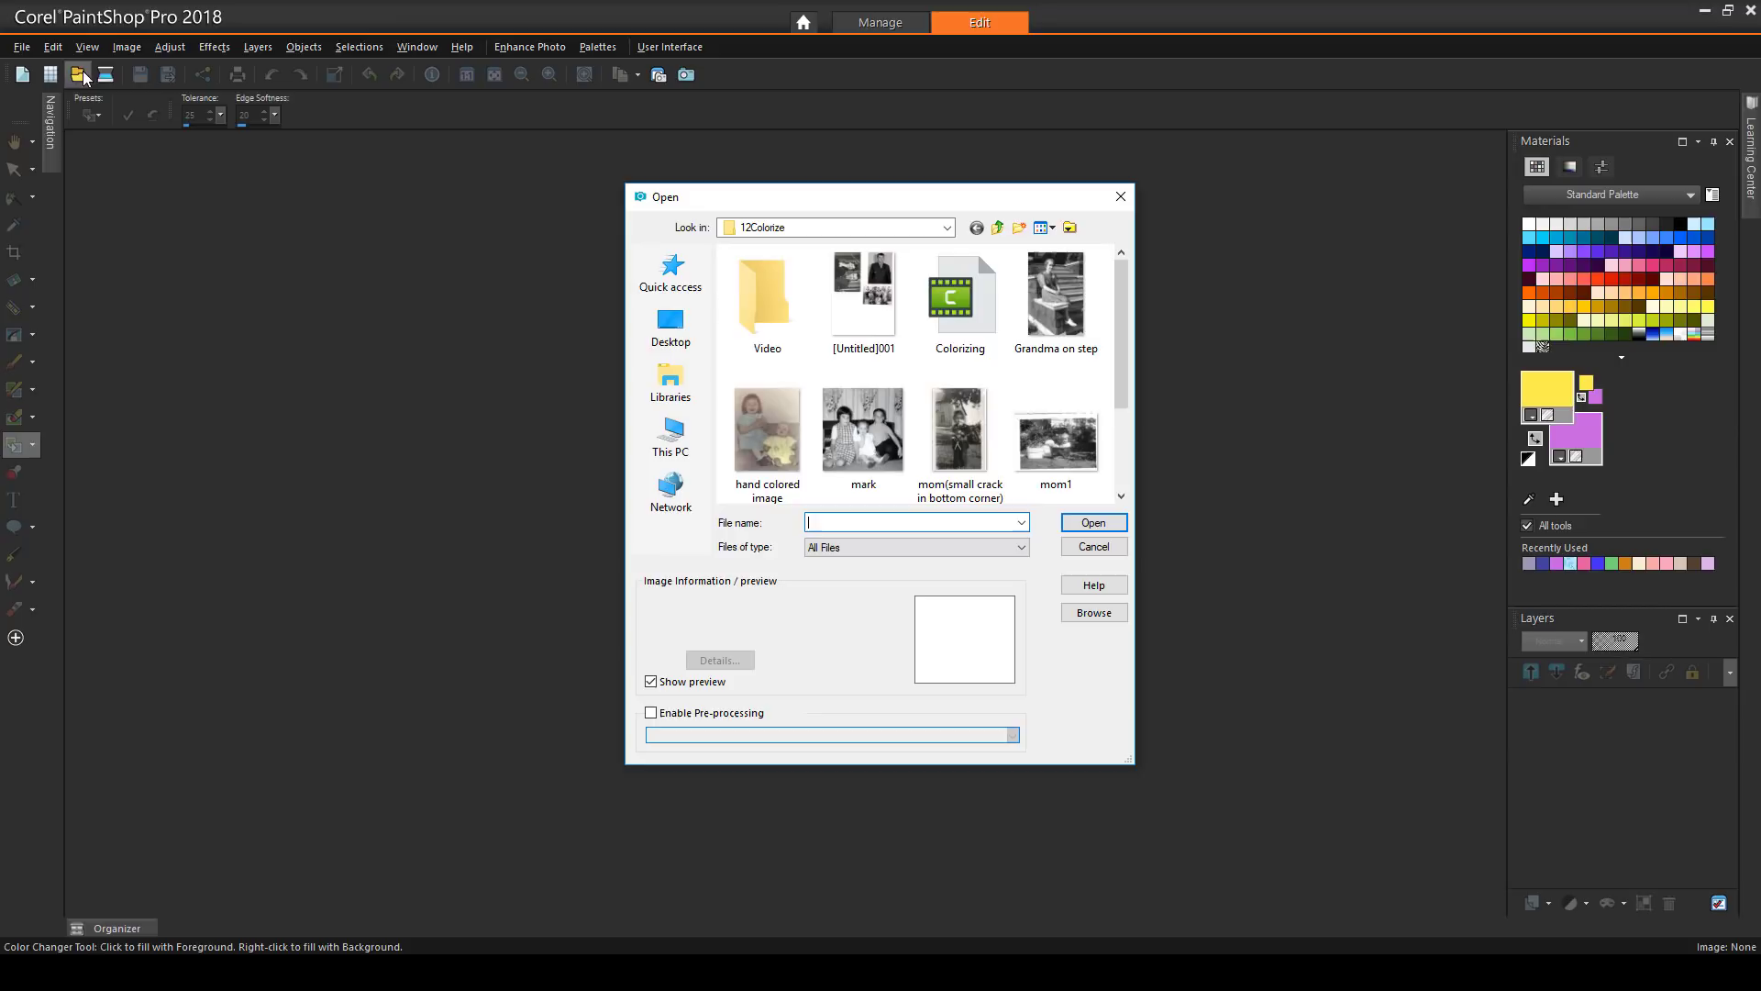
{"action": "left_click", "coordinate": [1057, 291]}
{"action": "left_click", "coordinate": [1094, 520]}
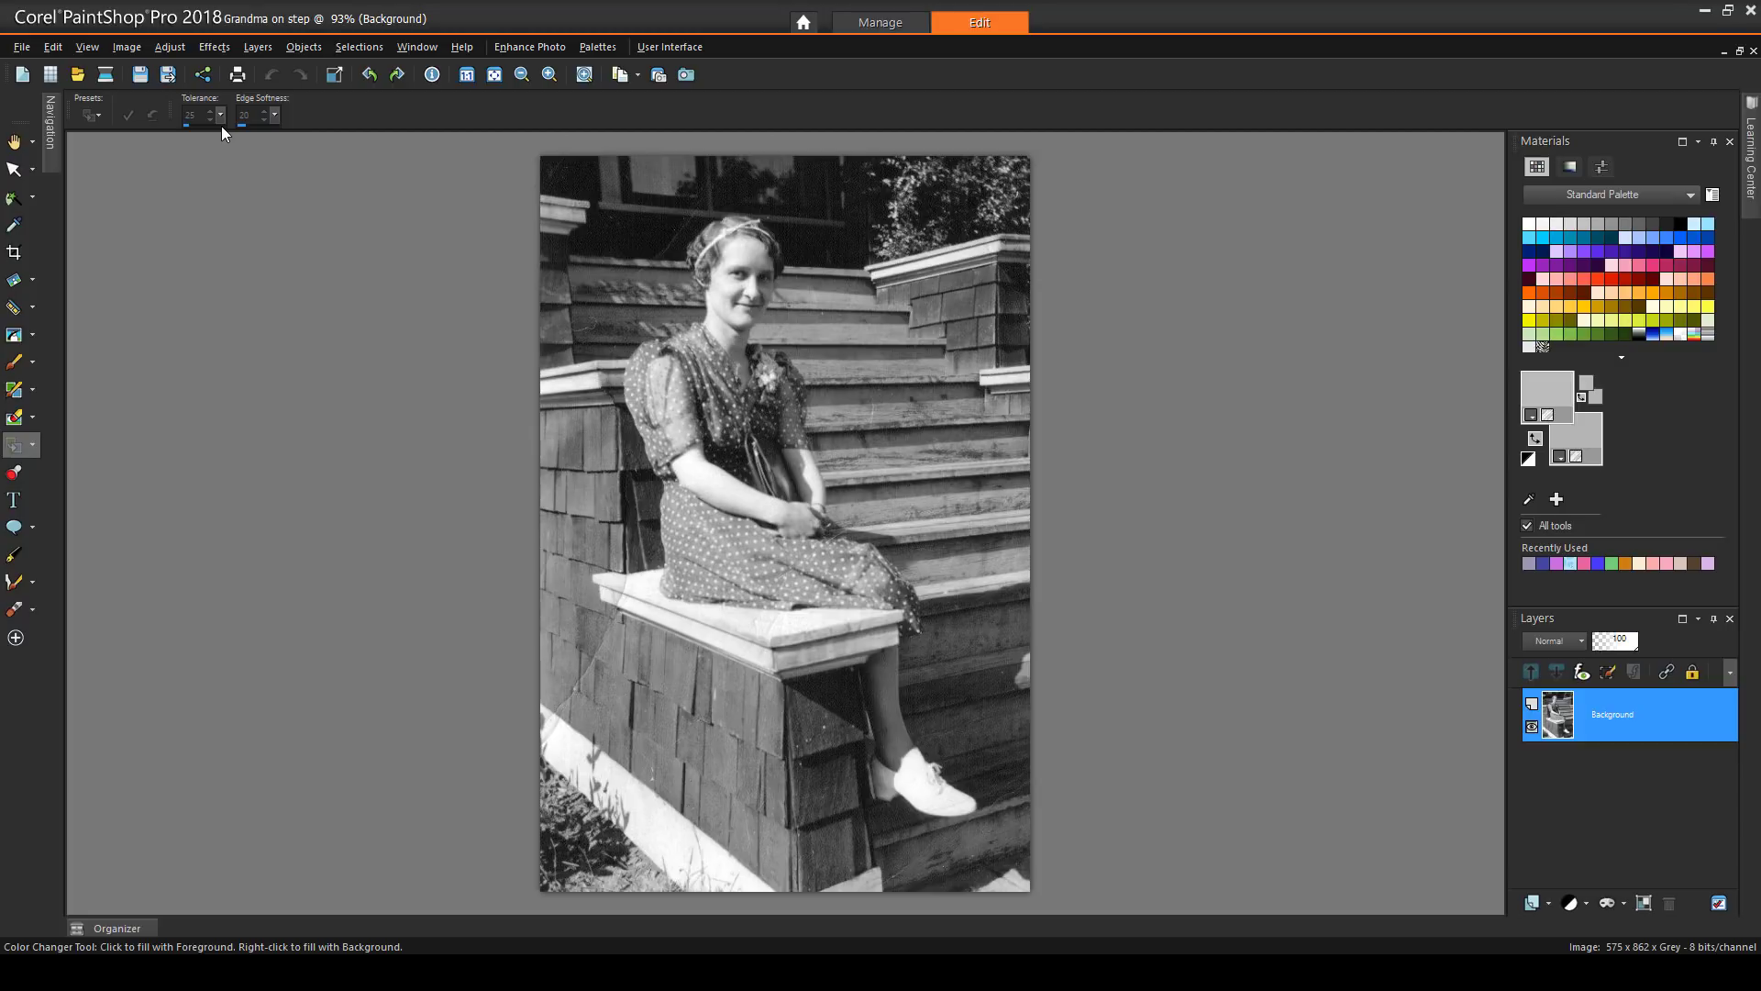
Convert the photo to RGB at 16 bits per channel.
{"action": "left_click", "coordinate": [135, 48]}
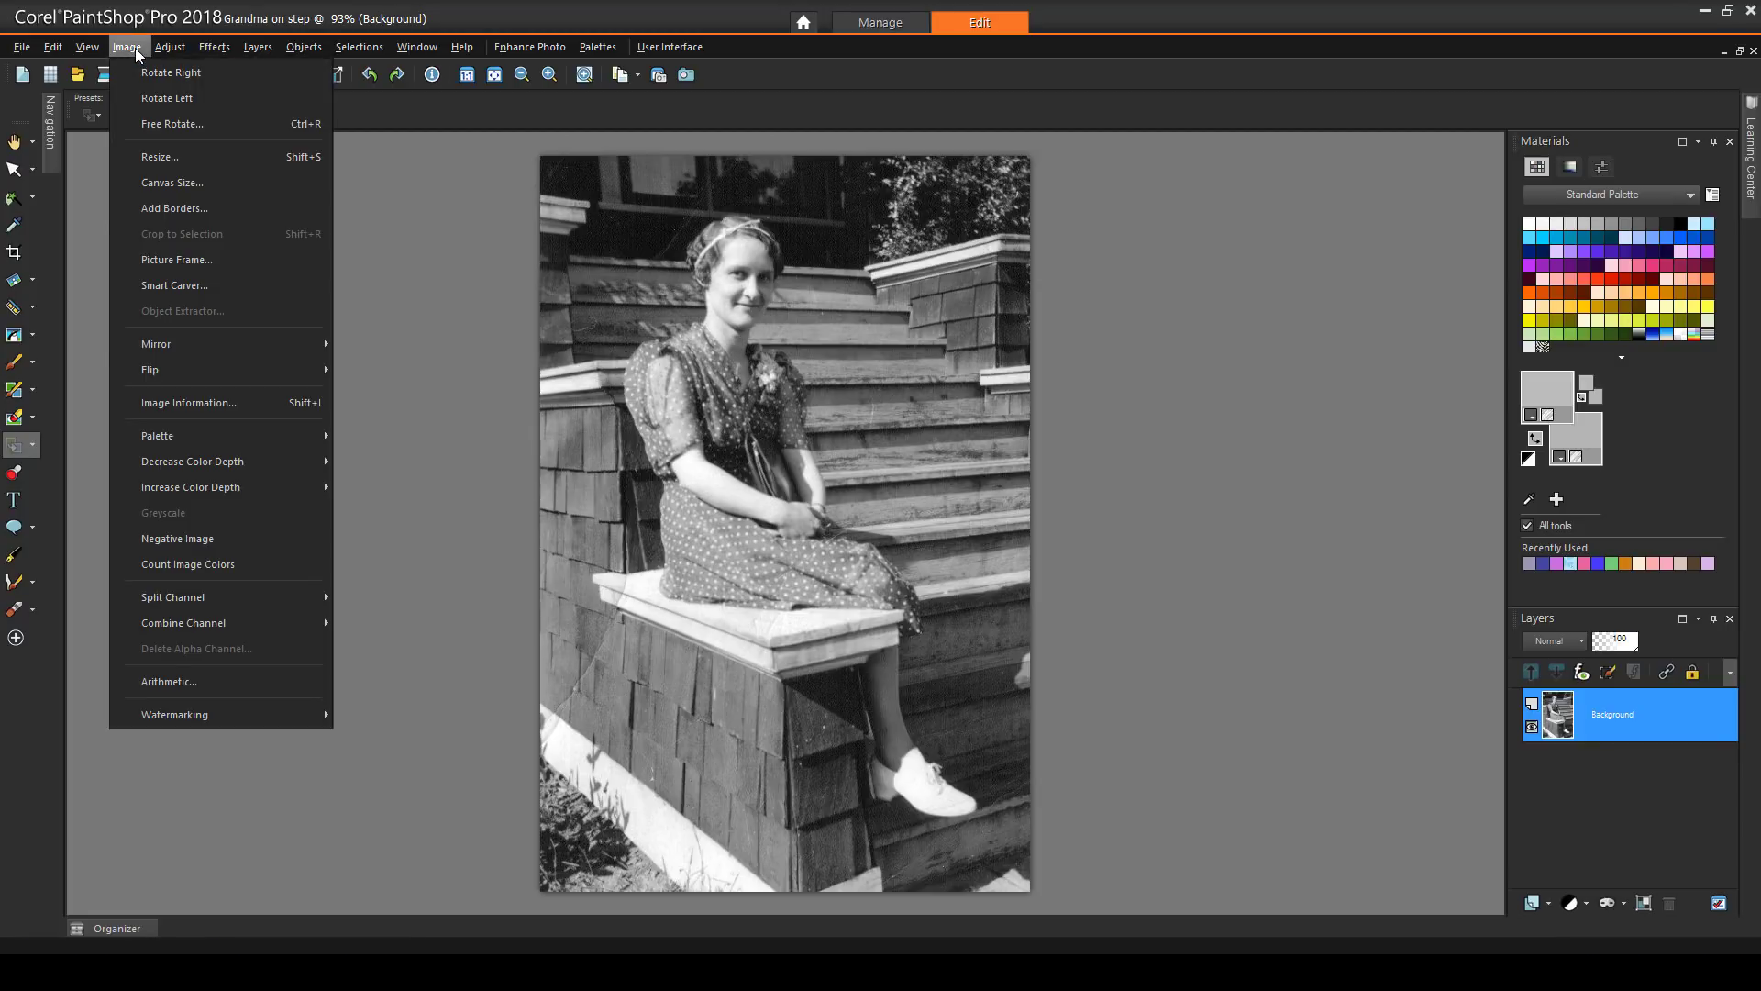
{"action": "mouse_move", "coordinate": [261, 488]}
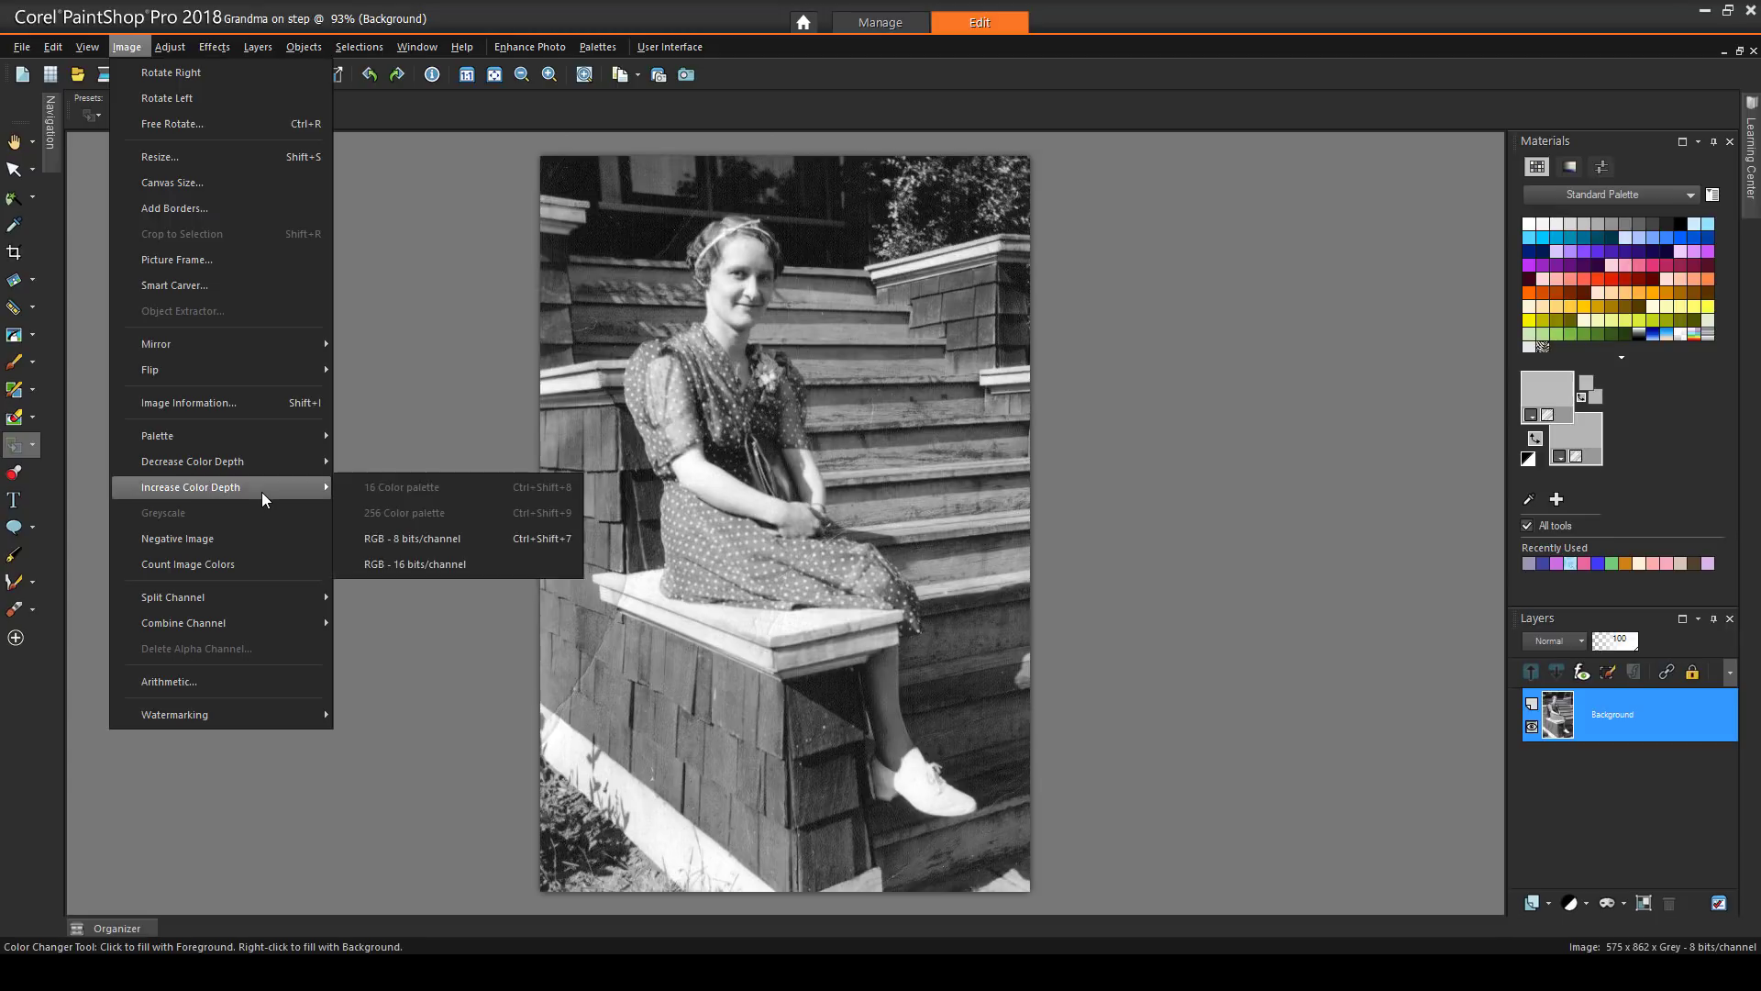
{"action": "left_click", "coordinate": [389, 565]}
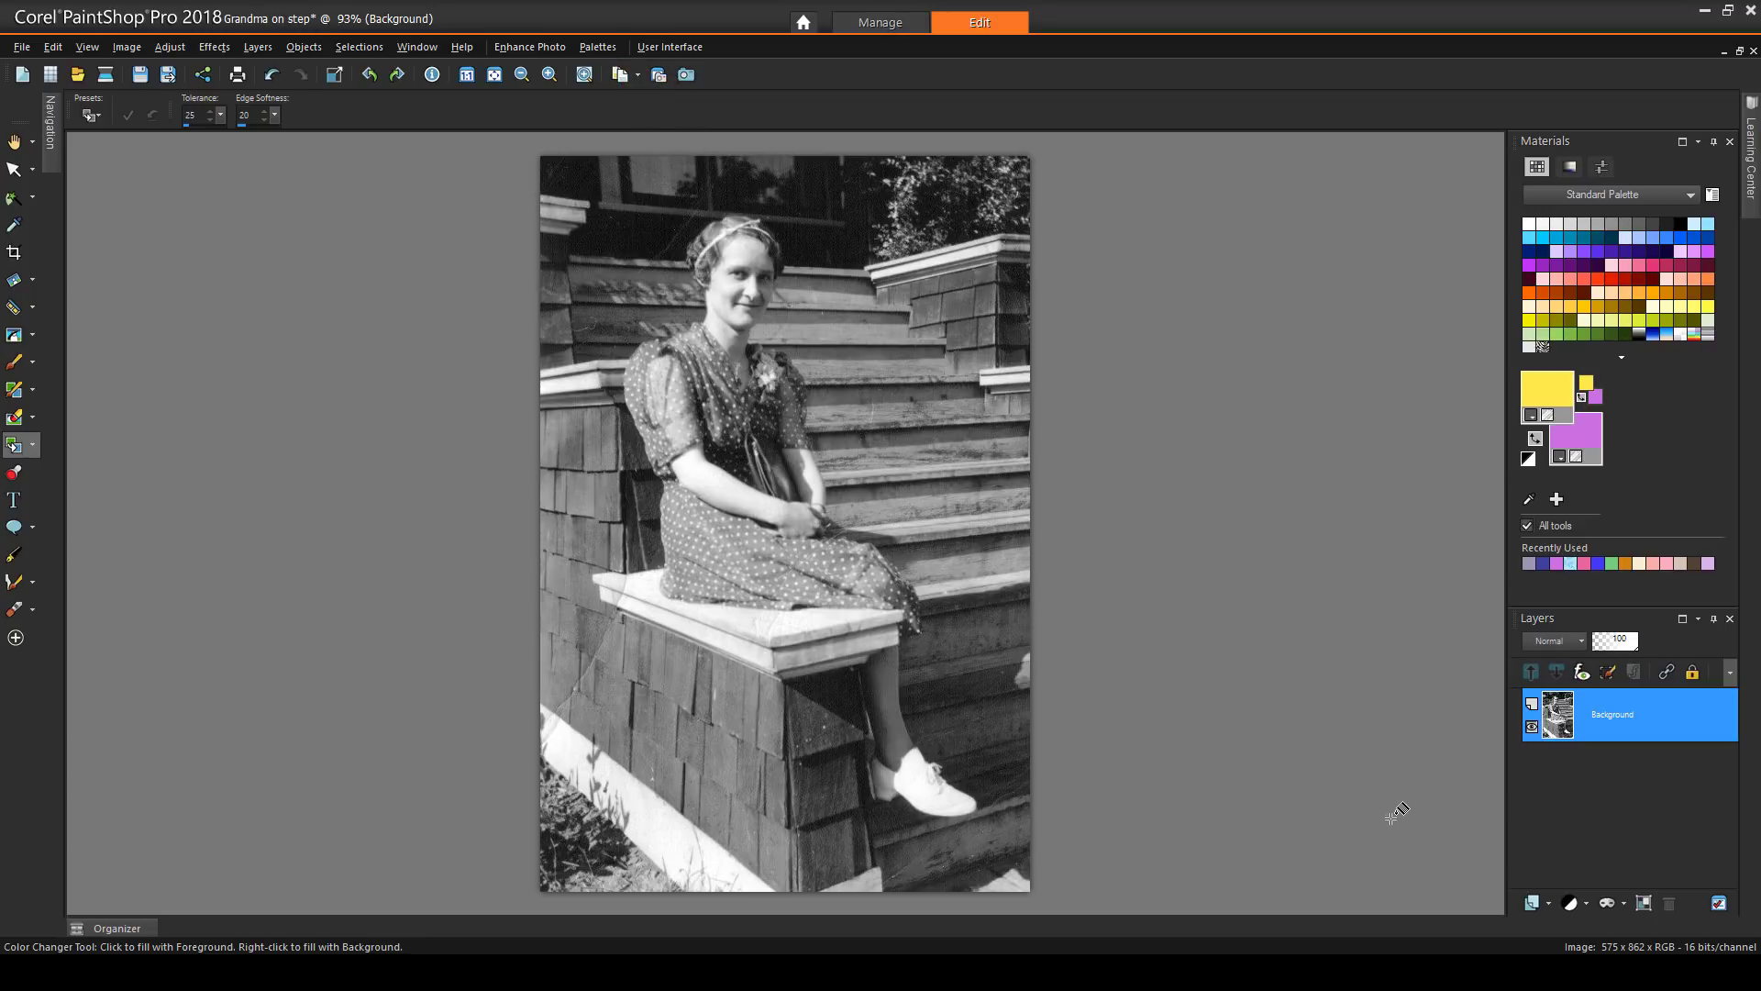
Add a raster layer named 'Skin' with Color (Legacy) blend mode above the Background.
{"action": "left_click", "coordinate": [1537, 905]}
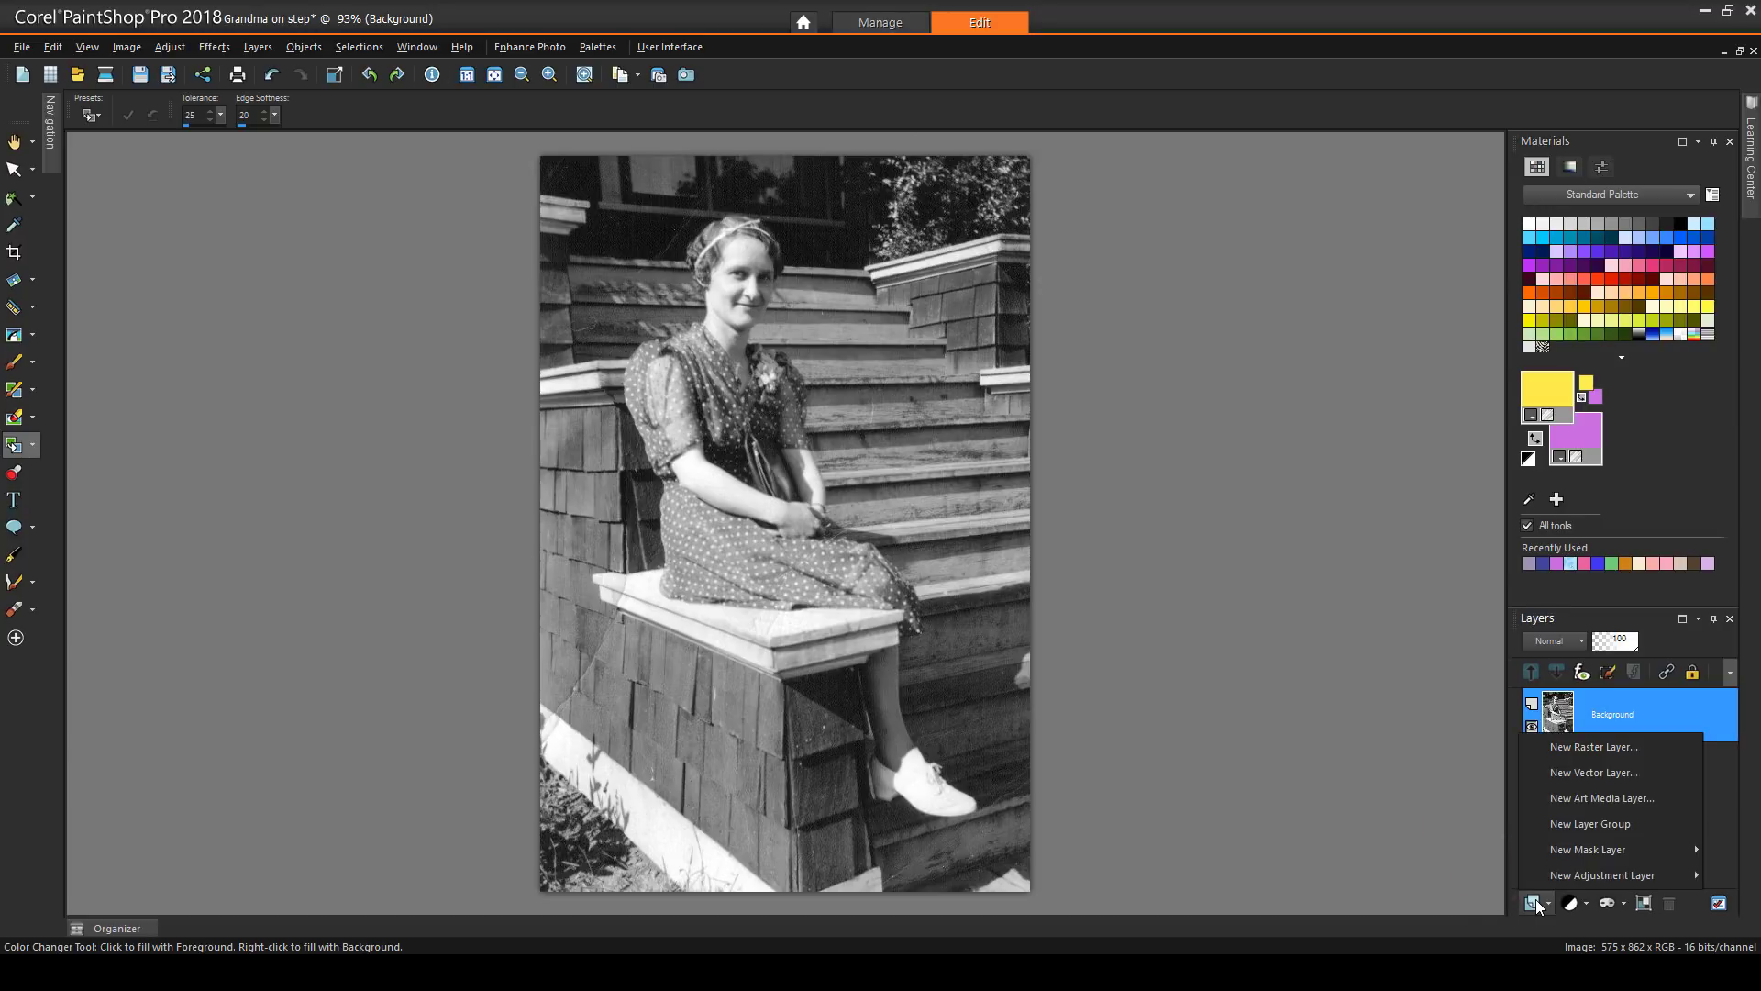
{"action": "left_click", "coordinate": [1582, 751]}
{"action": "type", "text": "Skin"}
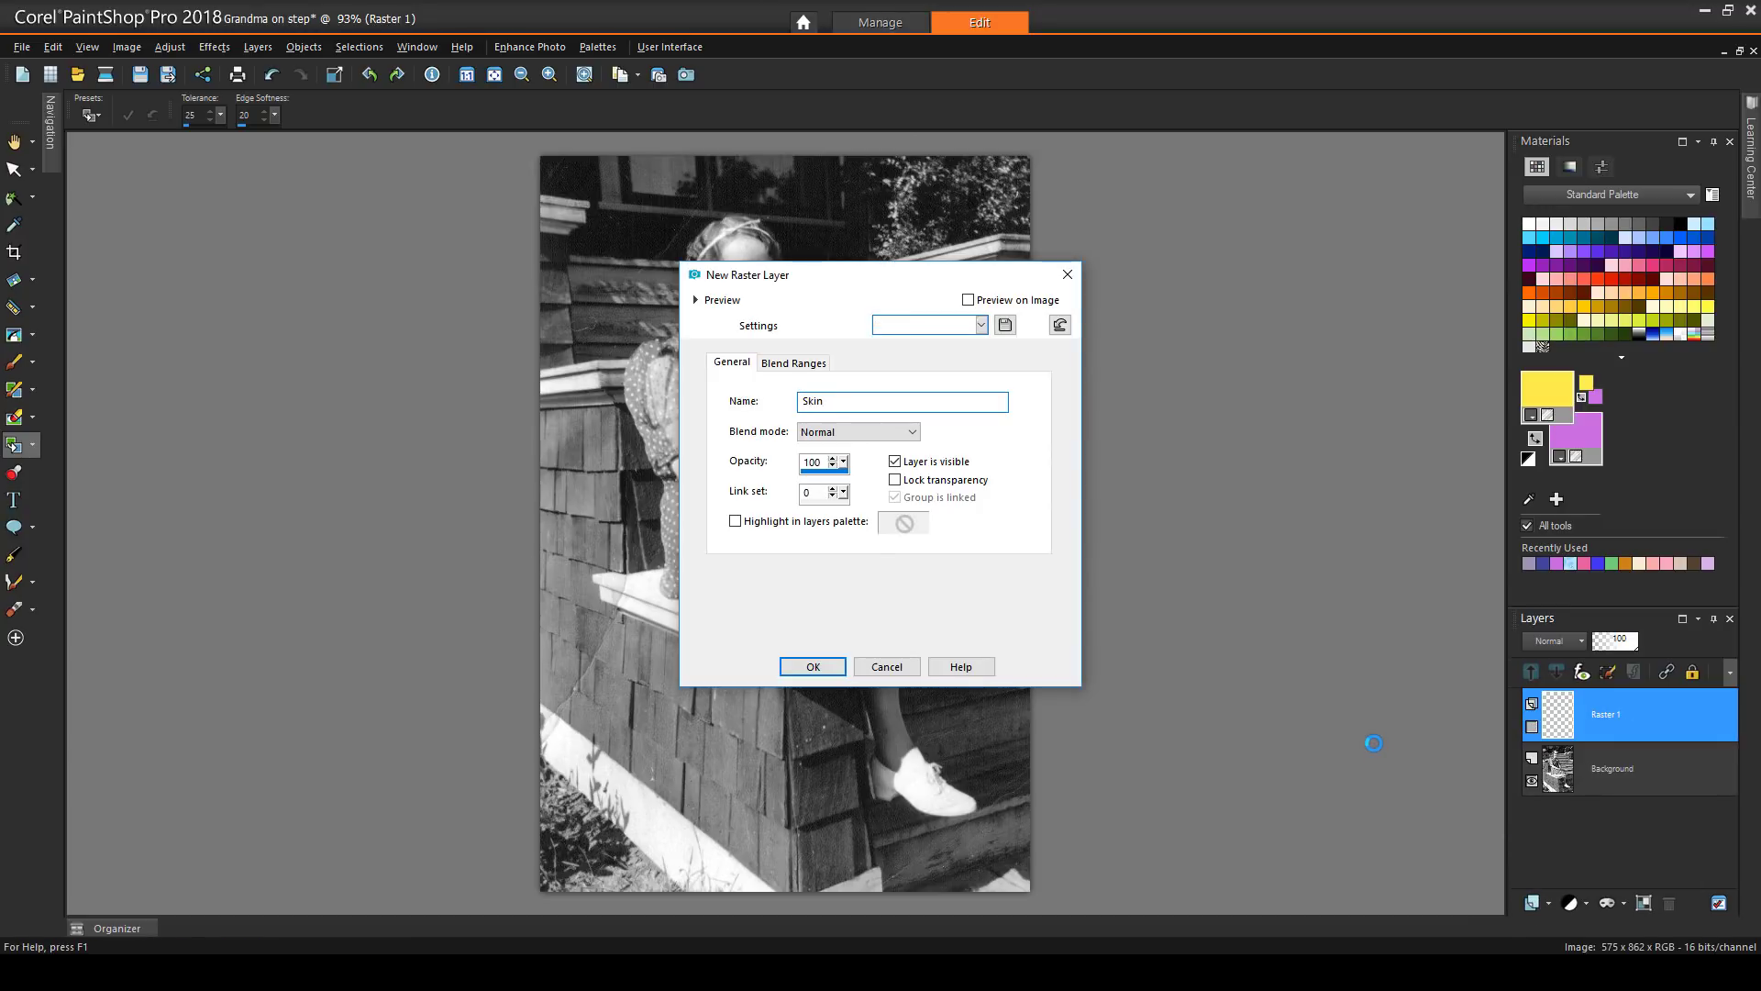
{"action": "left_click", "coordinate": [858, 432]}
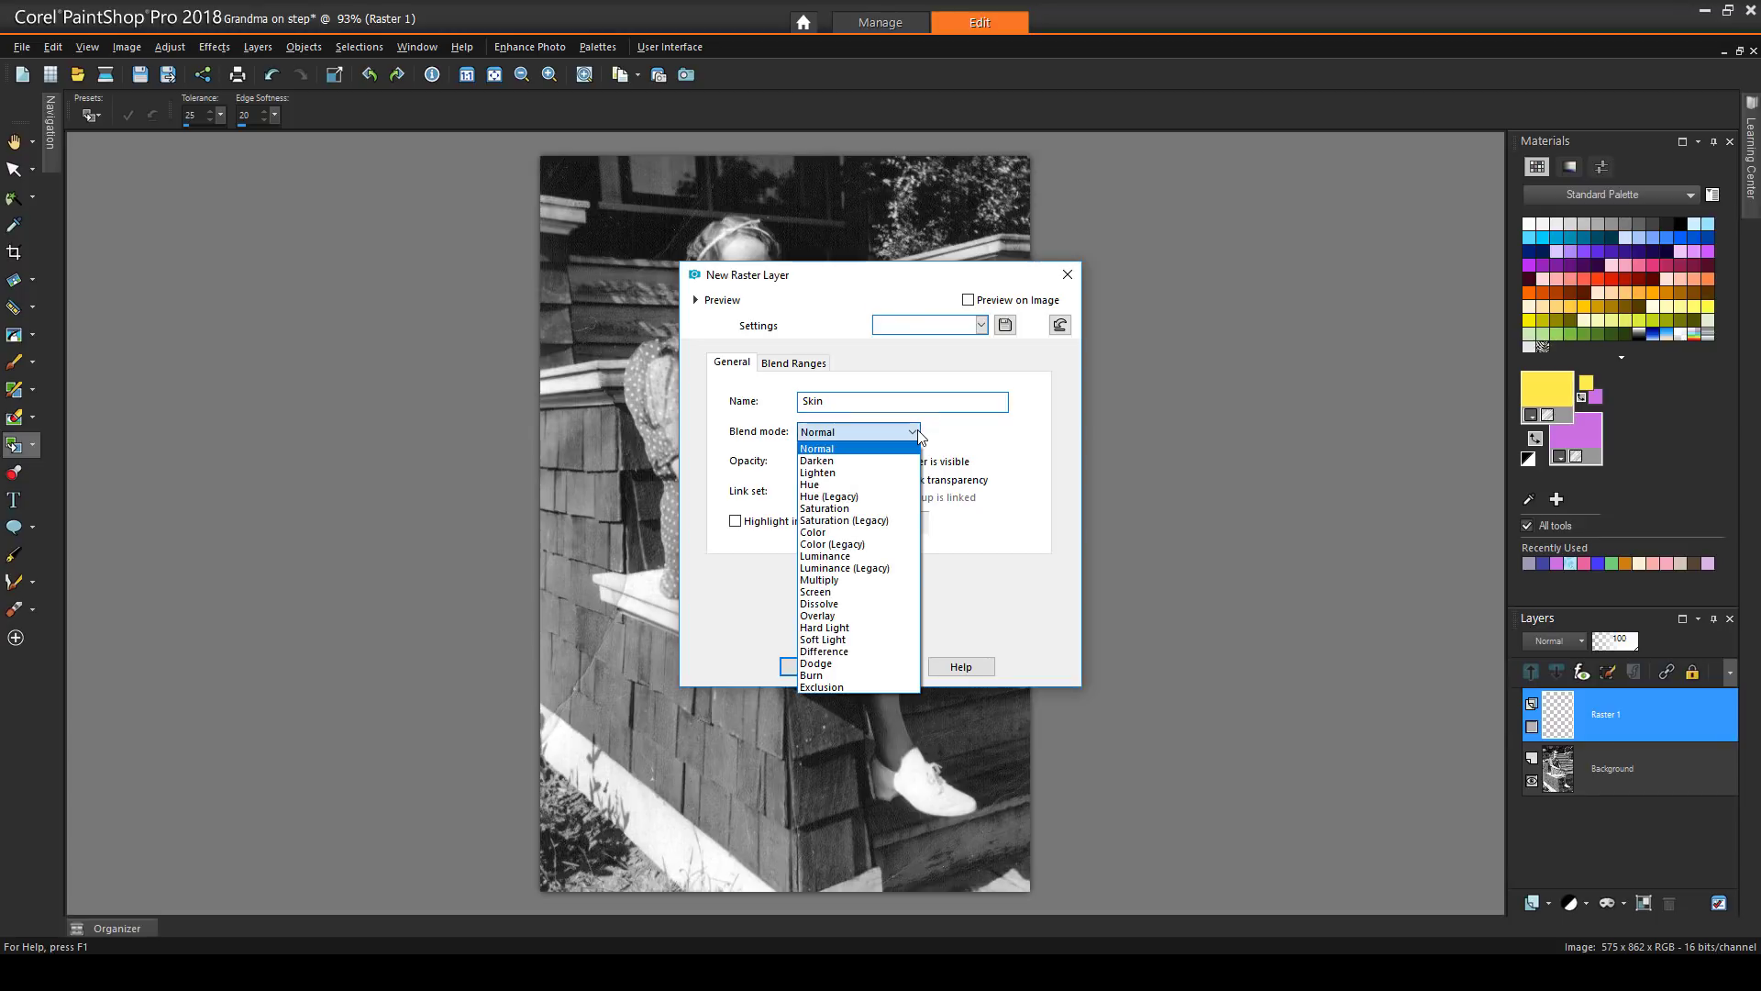
{"action": "left_click", "coordinate": [888, 547]}
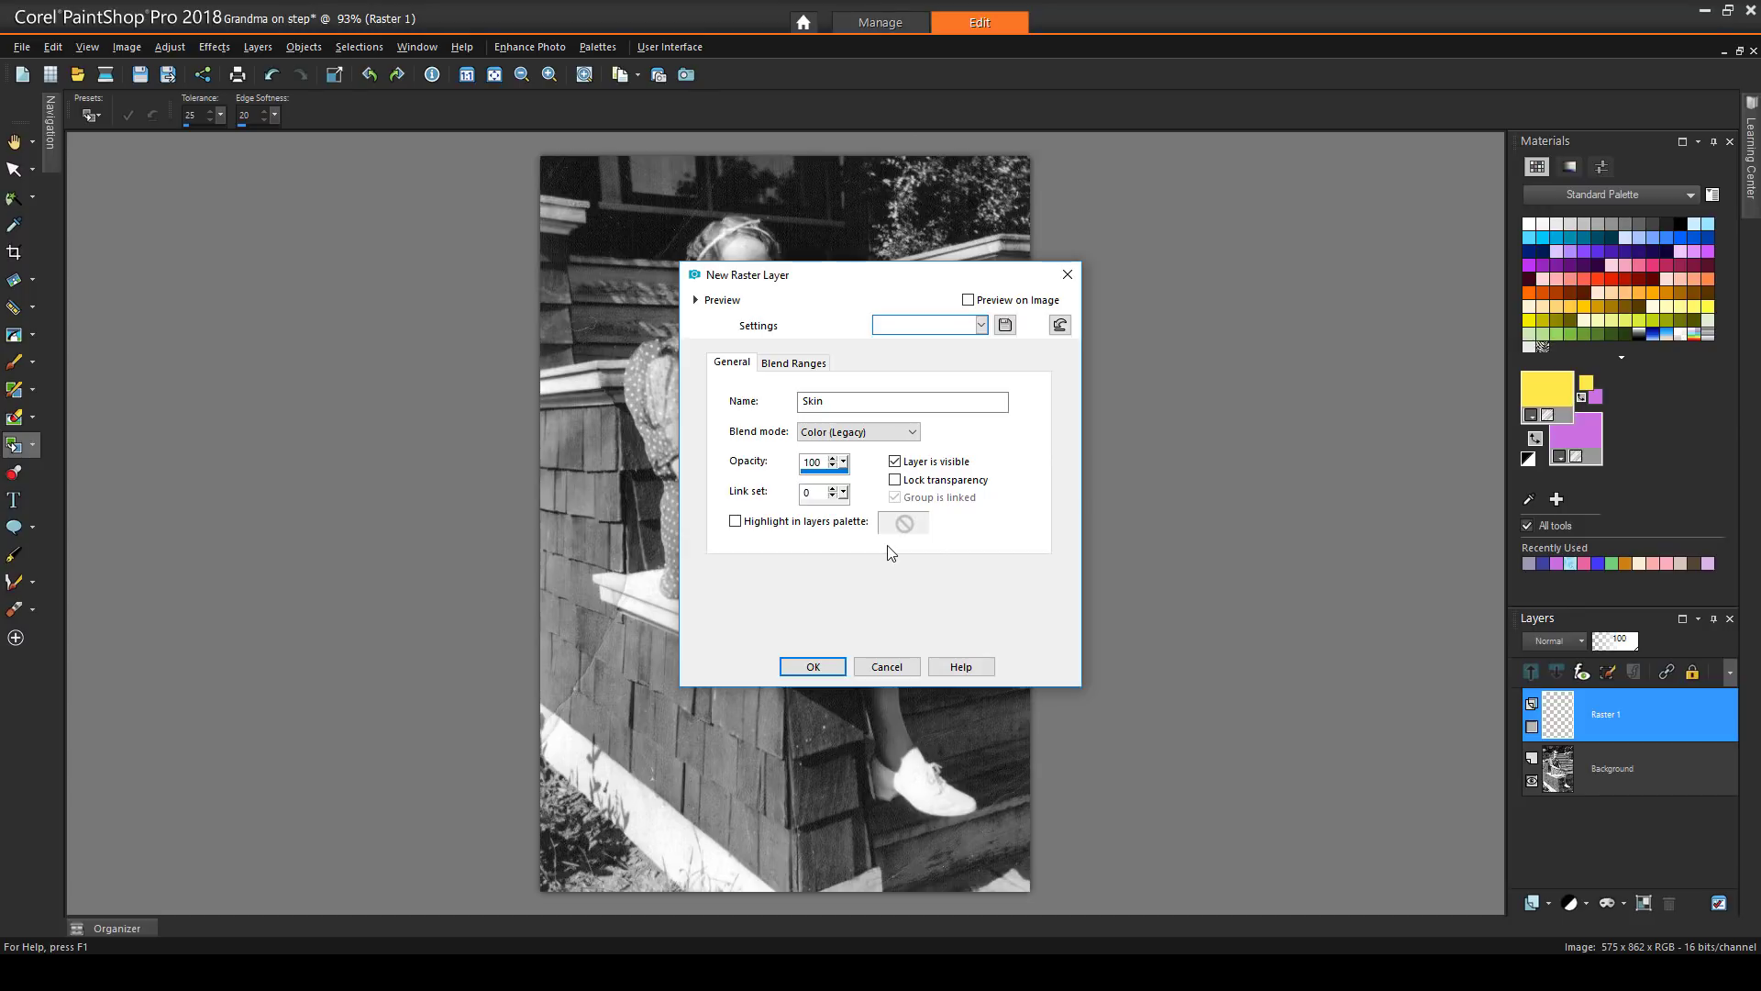
{"action": "left_click", "coordinate": [814, 667]}
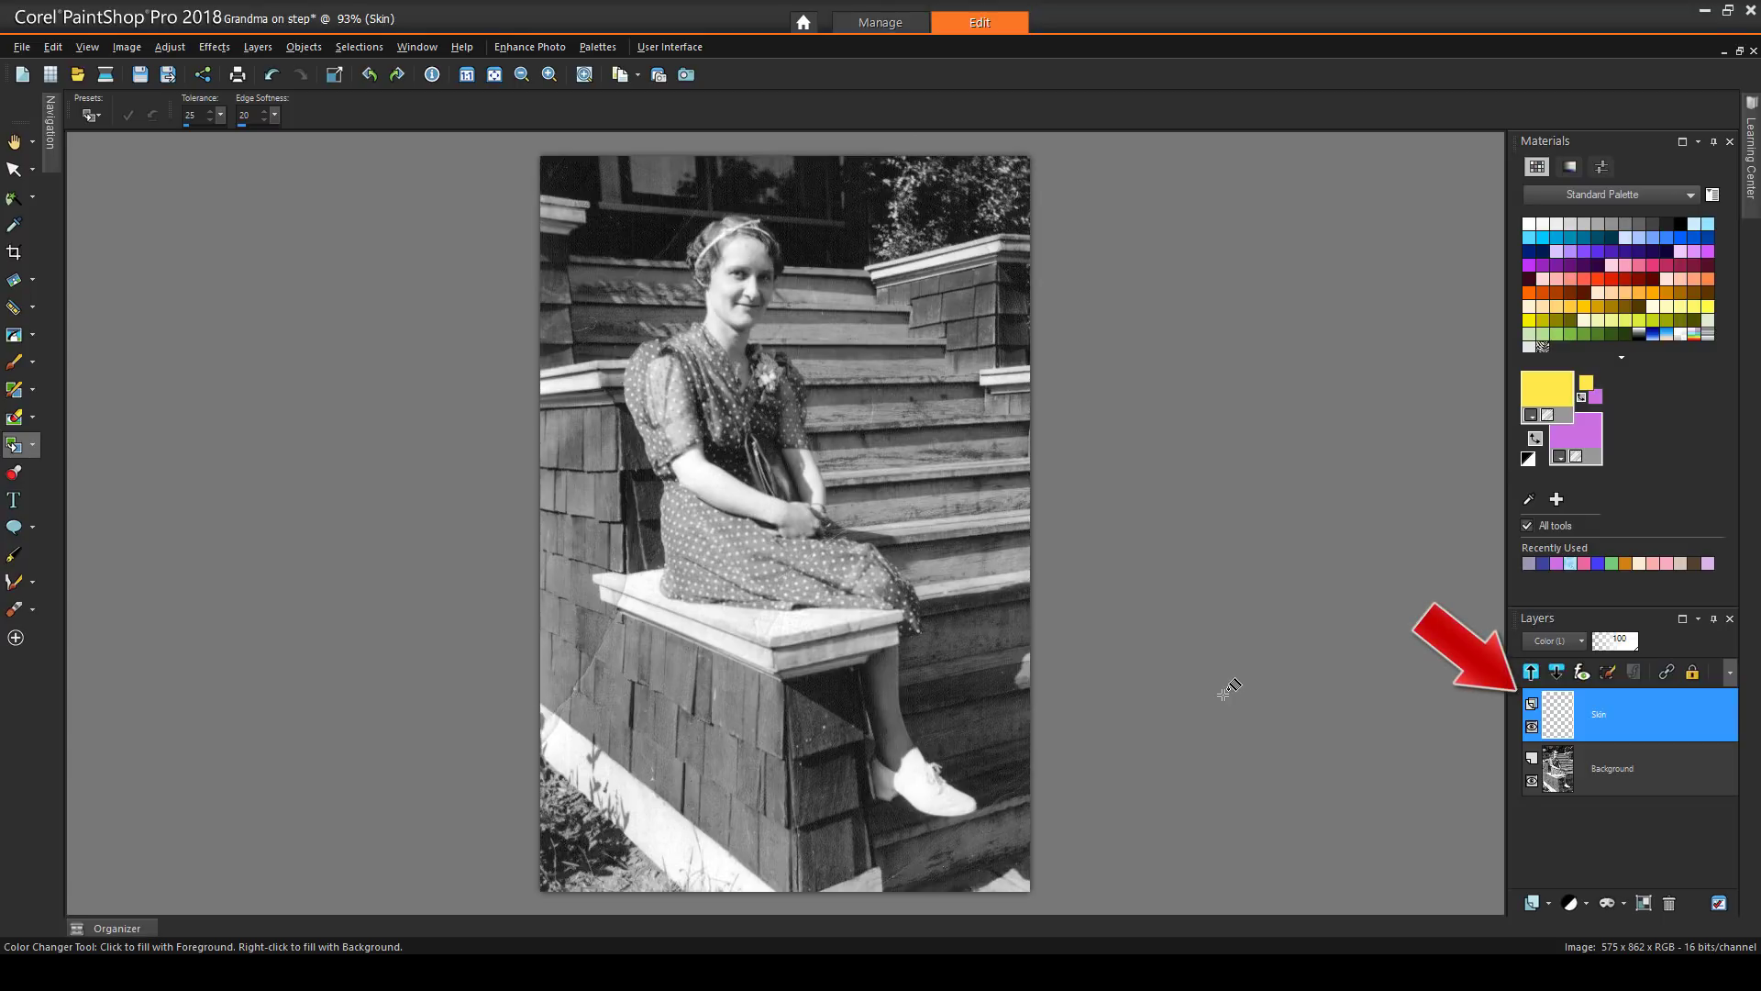
Zoom to the face and set the foreground colour to pale peach #fbdba9.
{"action": "scroll", "coordinate": [684, 193], "scroll_direction": "up", "scroll_amount": 3}
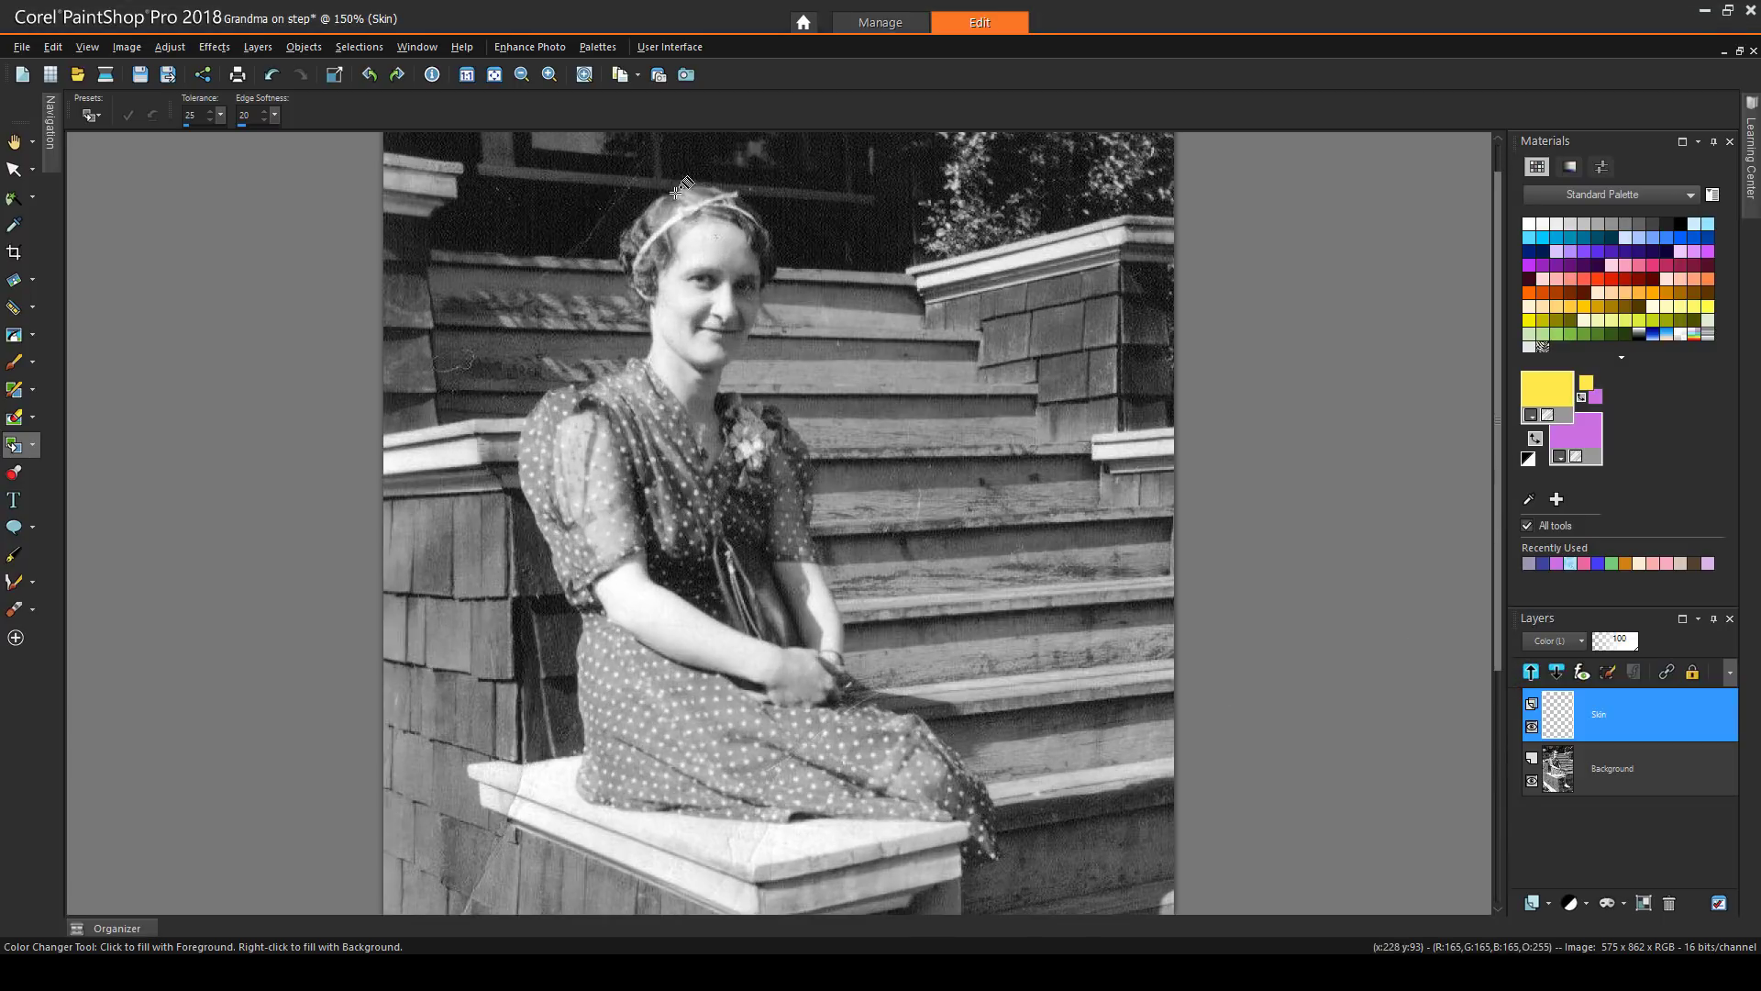
{"action": "scroll", "coordinate": [684, 193], "scroll_direction": "up", "scroll_amount": 2}
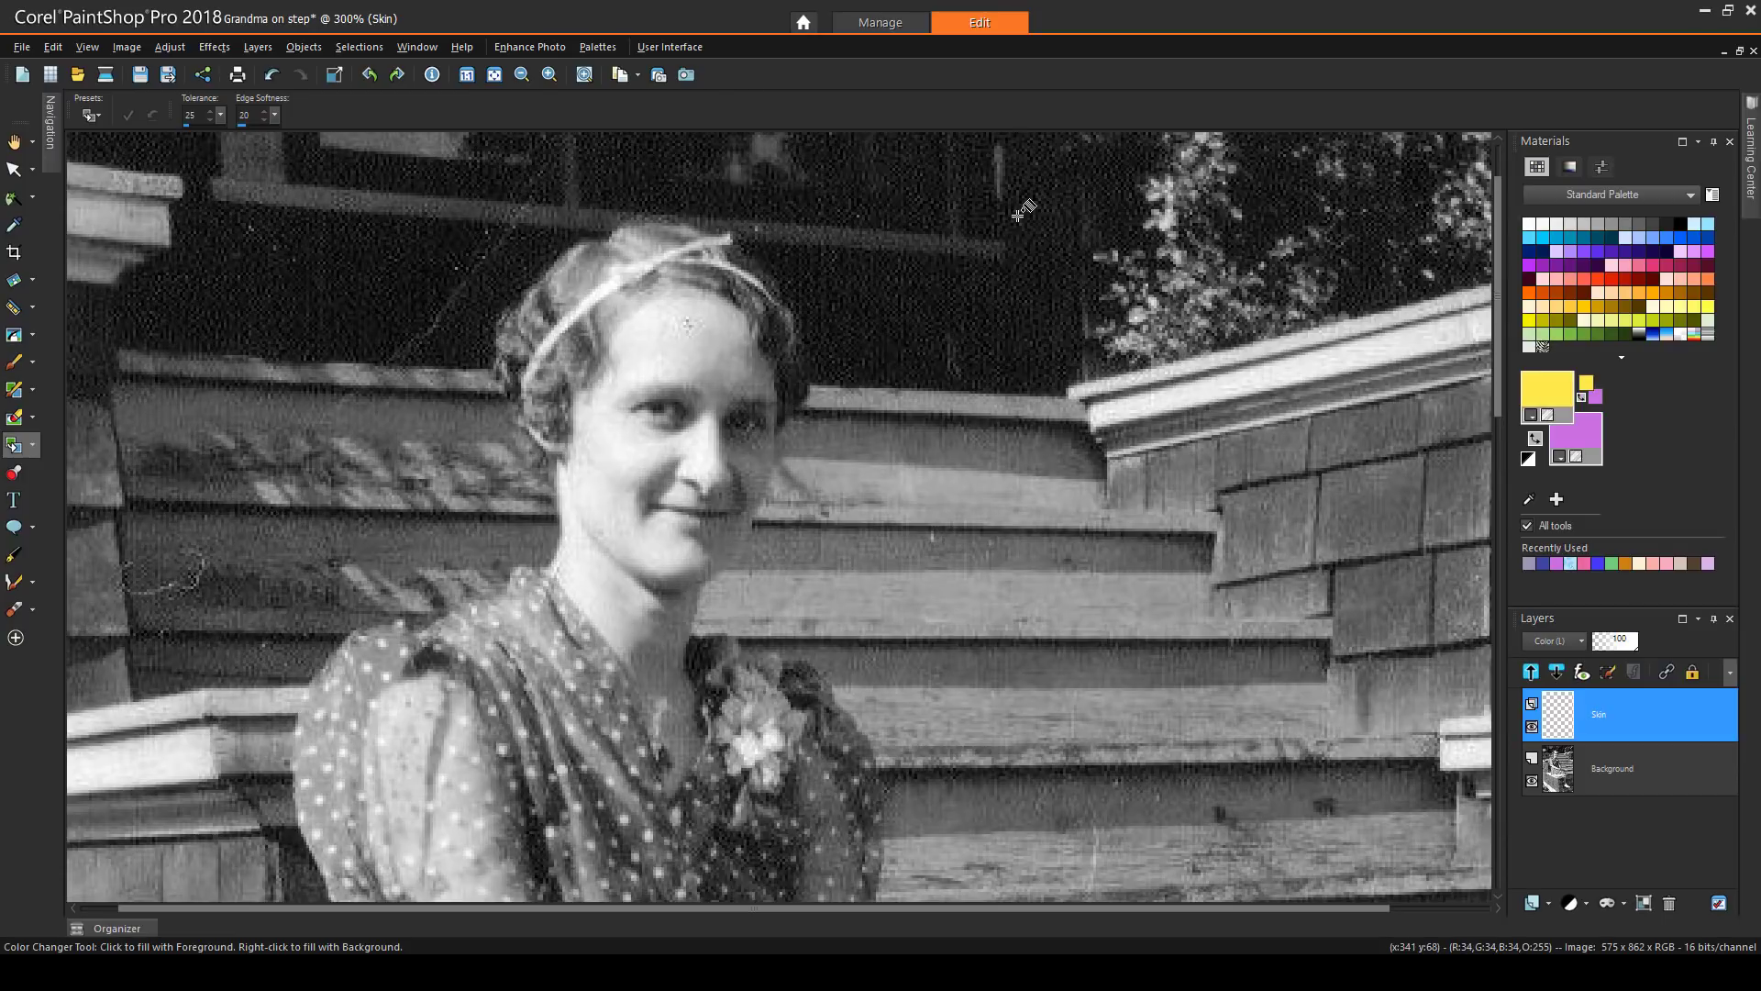
{"action": "left_click", "coordinate": [1560, 389]}
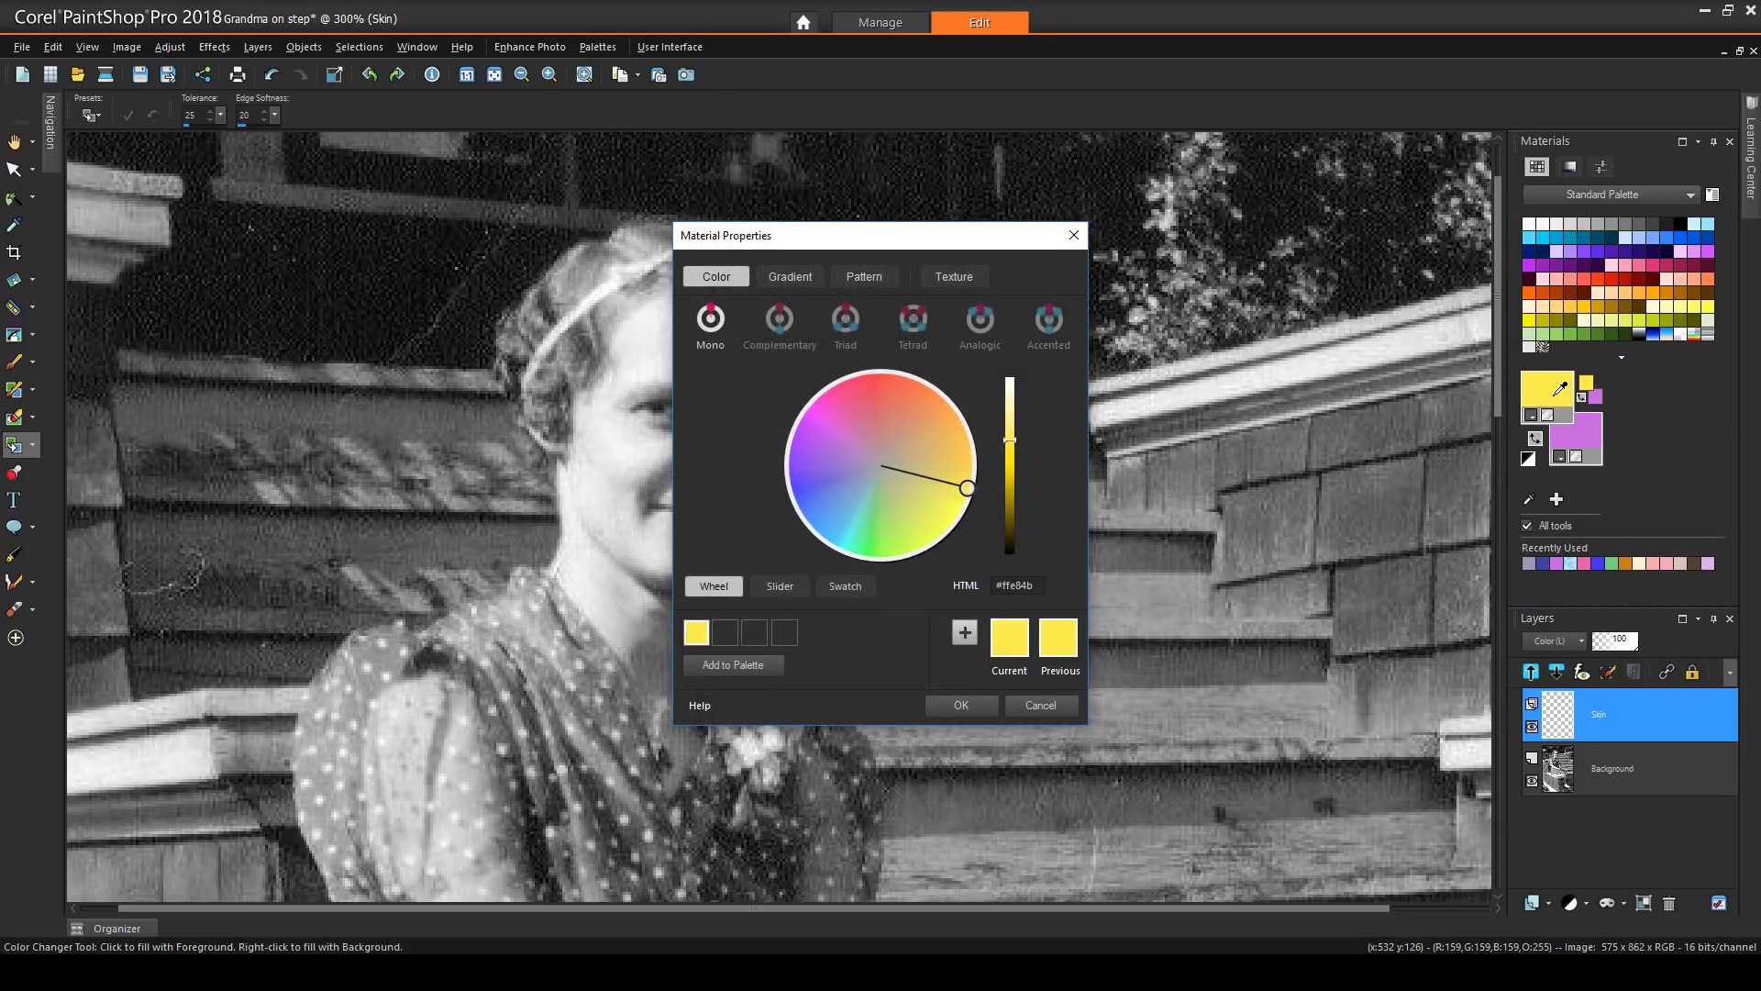
{"action": "left_click", "coordinate": [955, 425]}
{"action": "left_click", "coordinate": [1011, 420]}
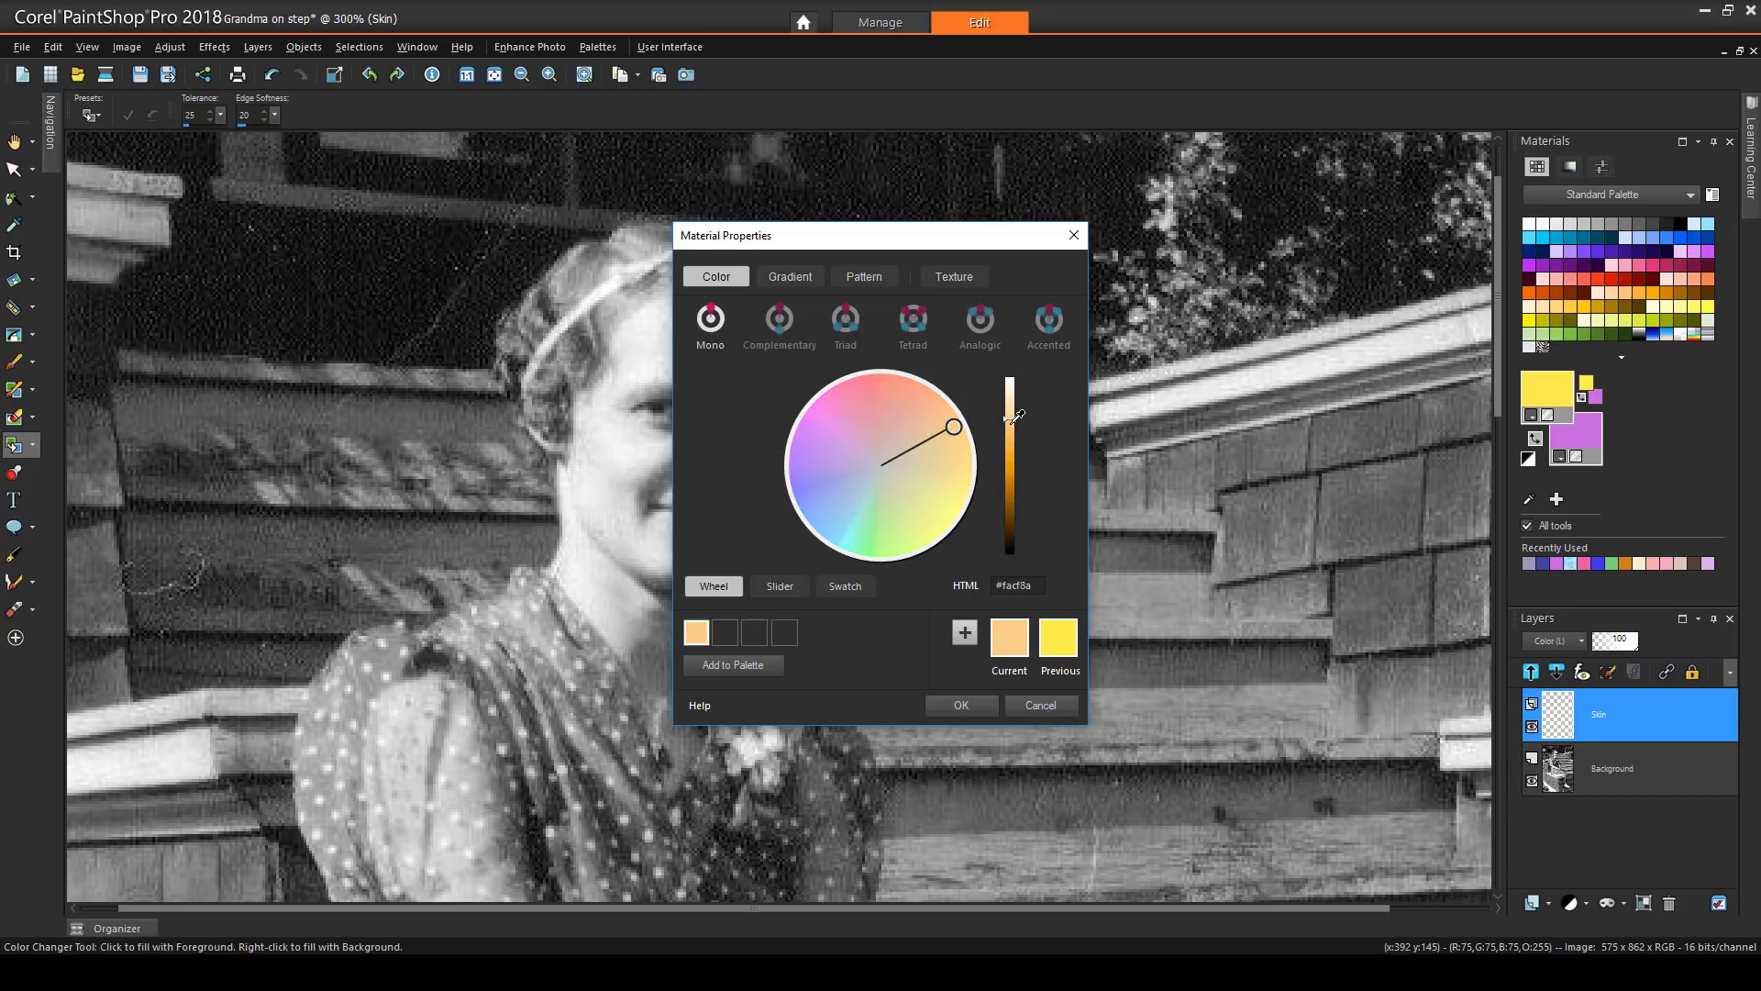
{"action": "left_click_drag", "start_coordinate": [1011, 420], "coordinate": [1017, 399]}
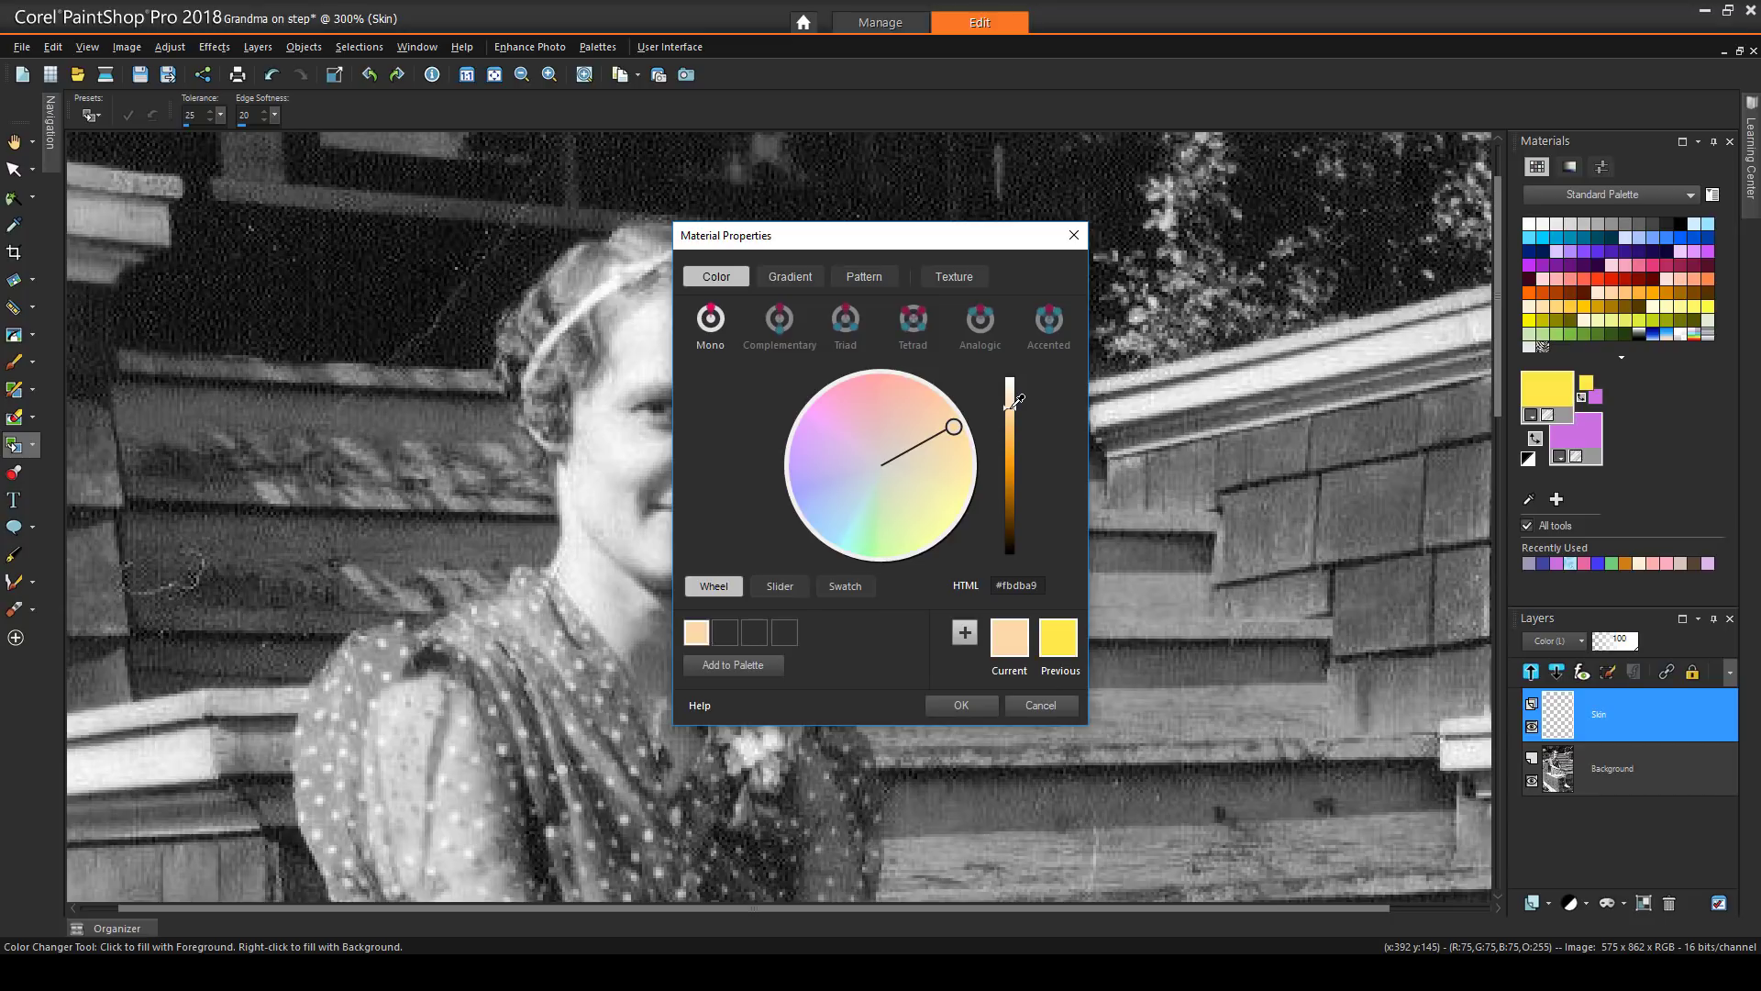
Save the peach as a 'Skin Tone' swatch in a new palette named 'Colorize'.
{"action": "left_click", "coordinate": [773, 666]}
{"action": "left_click", "coordinate": [788, 574]}
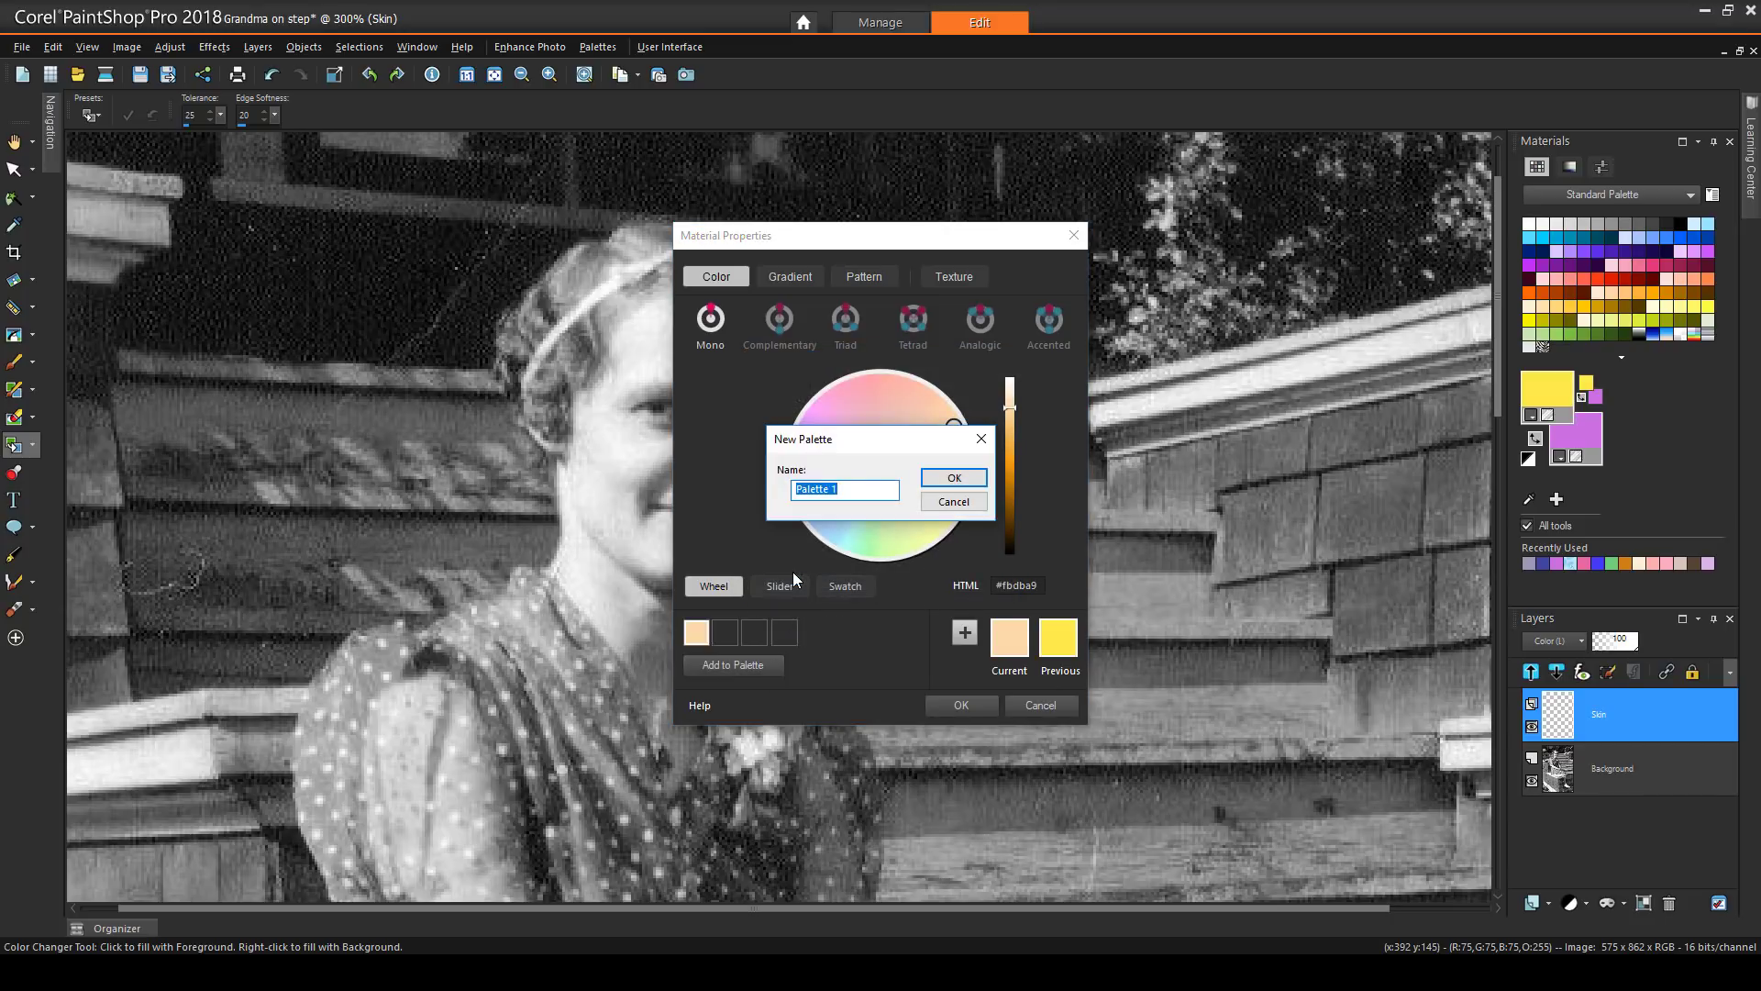
{"action": "type", "text": "Colorize"}
{"action": "left_click", "coordinate": [954, 479]}
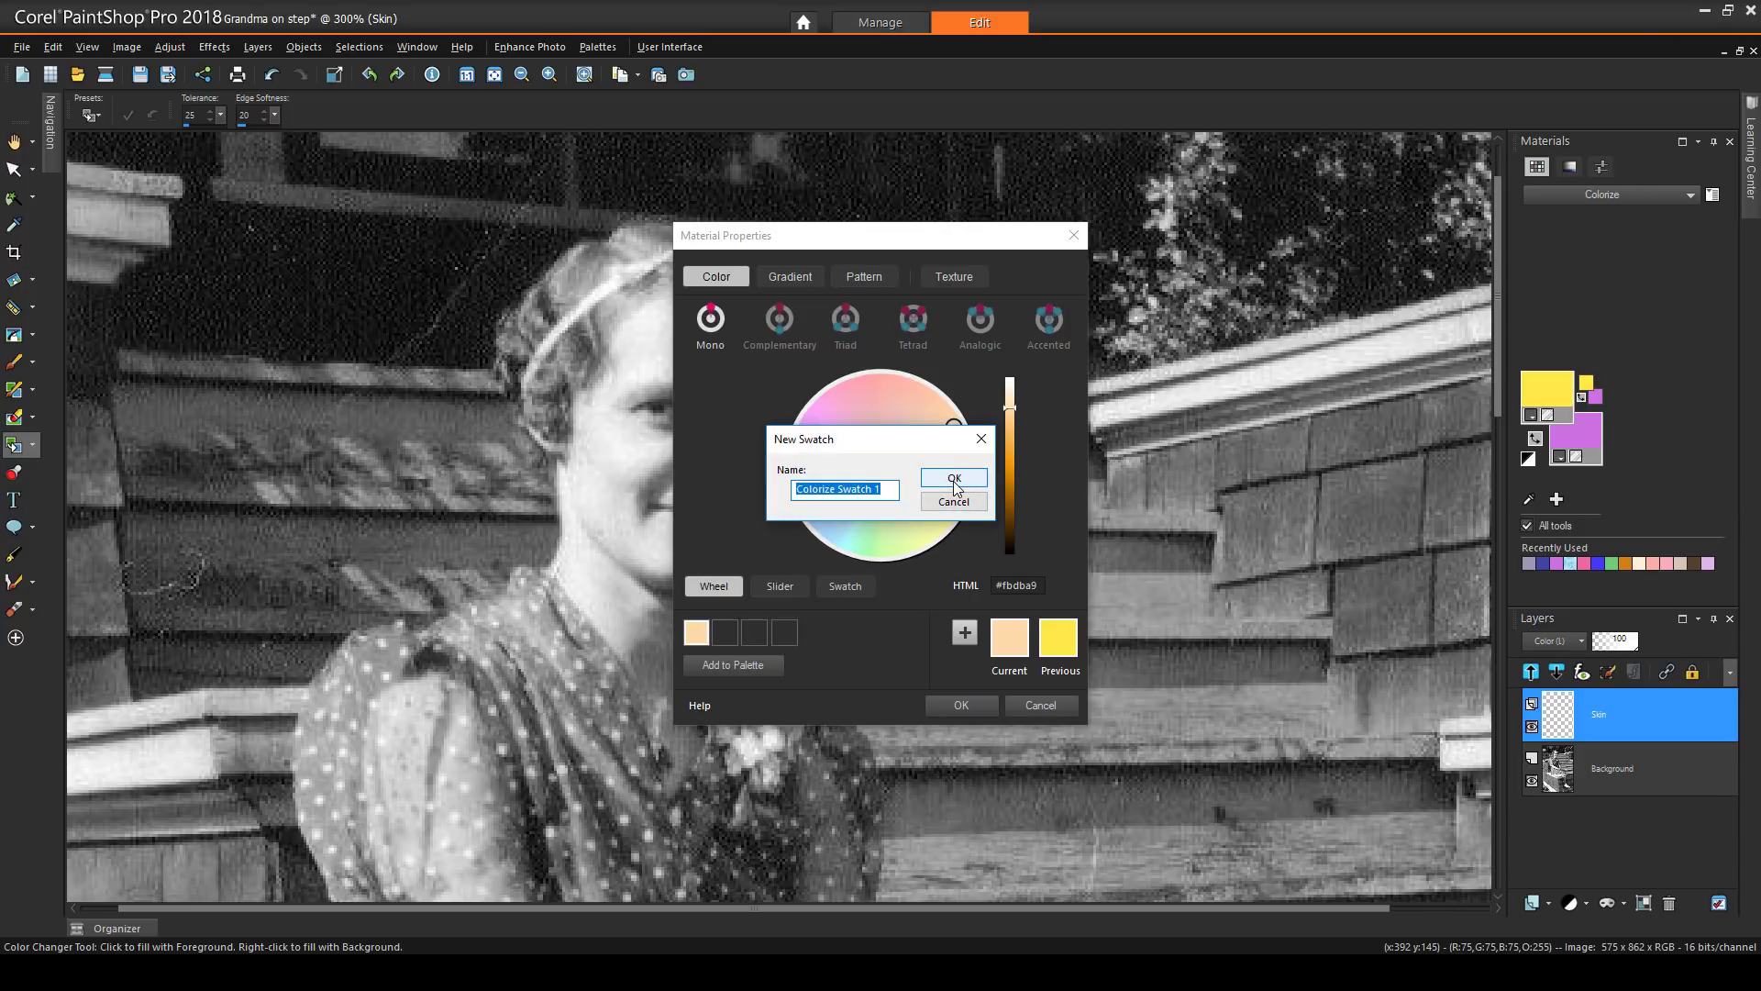
{"action": "type", "text": "Skin Tone"}
{"action": "left_click", "coordinate": [955, 478]}
Accept the skin tone and set up the Paint Brush at size 21.
{"action": "left_click", "coordinate": [963, 704]}
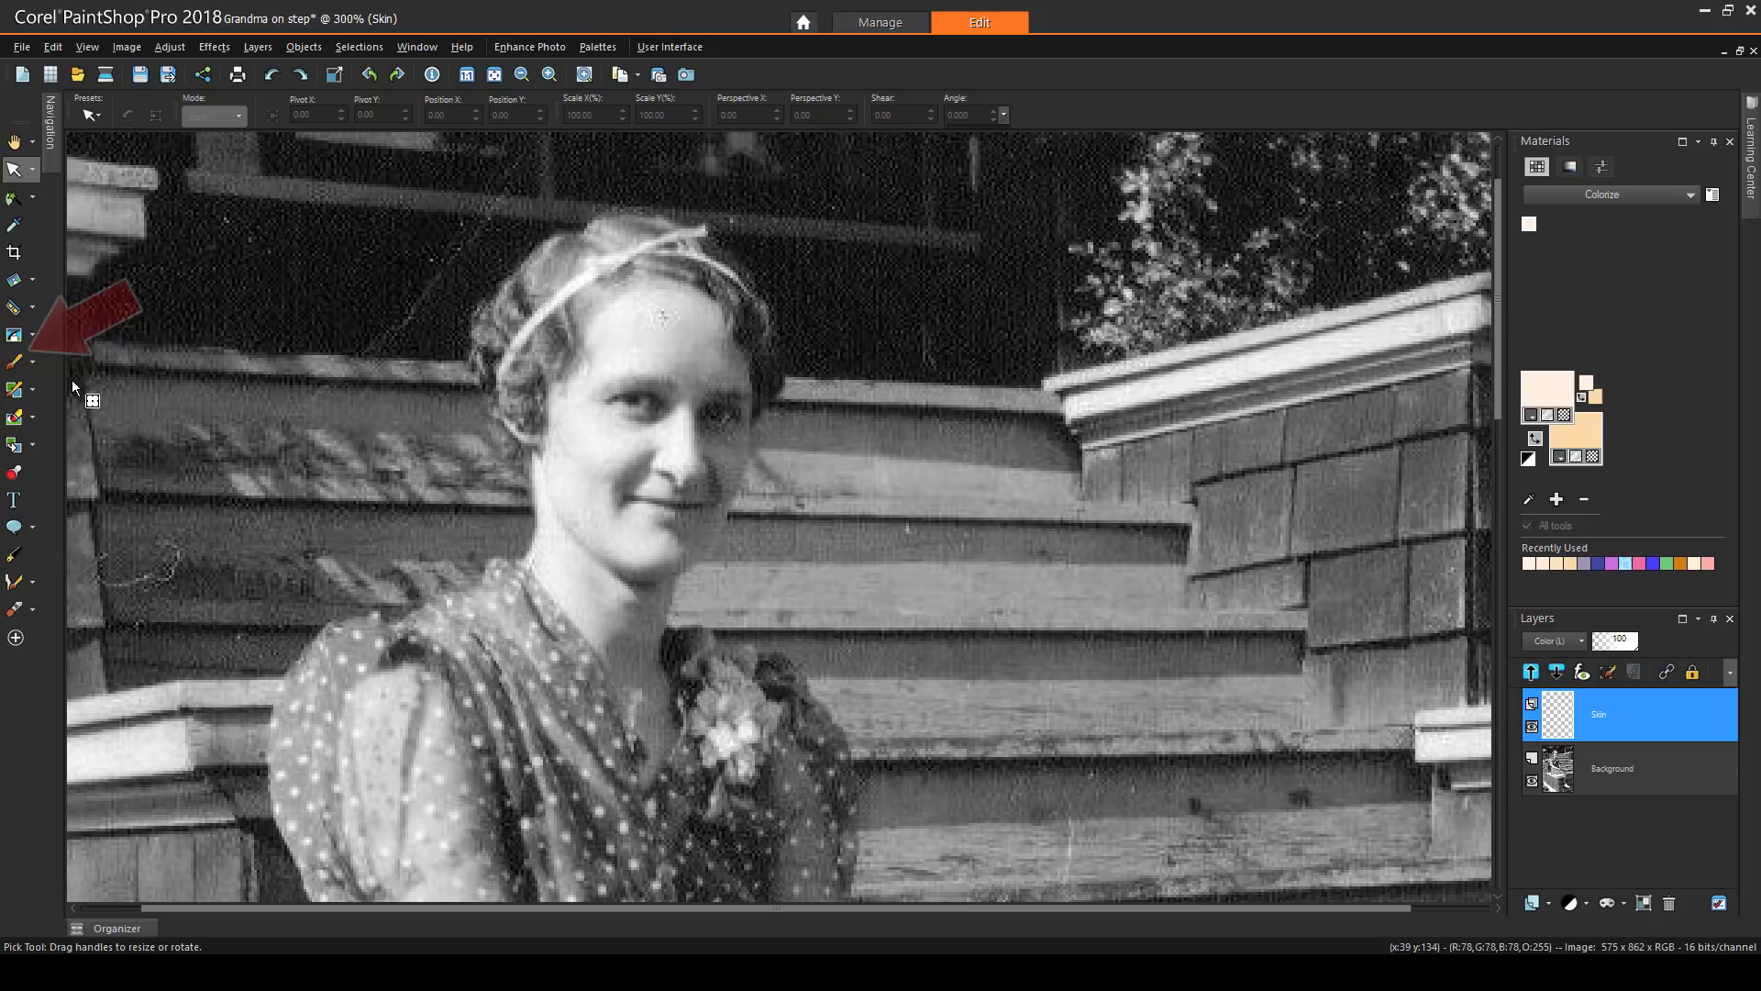
{"action": "left_click", "coordinate": [15, 363]}
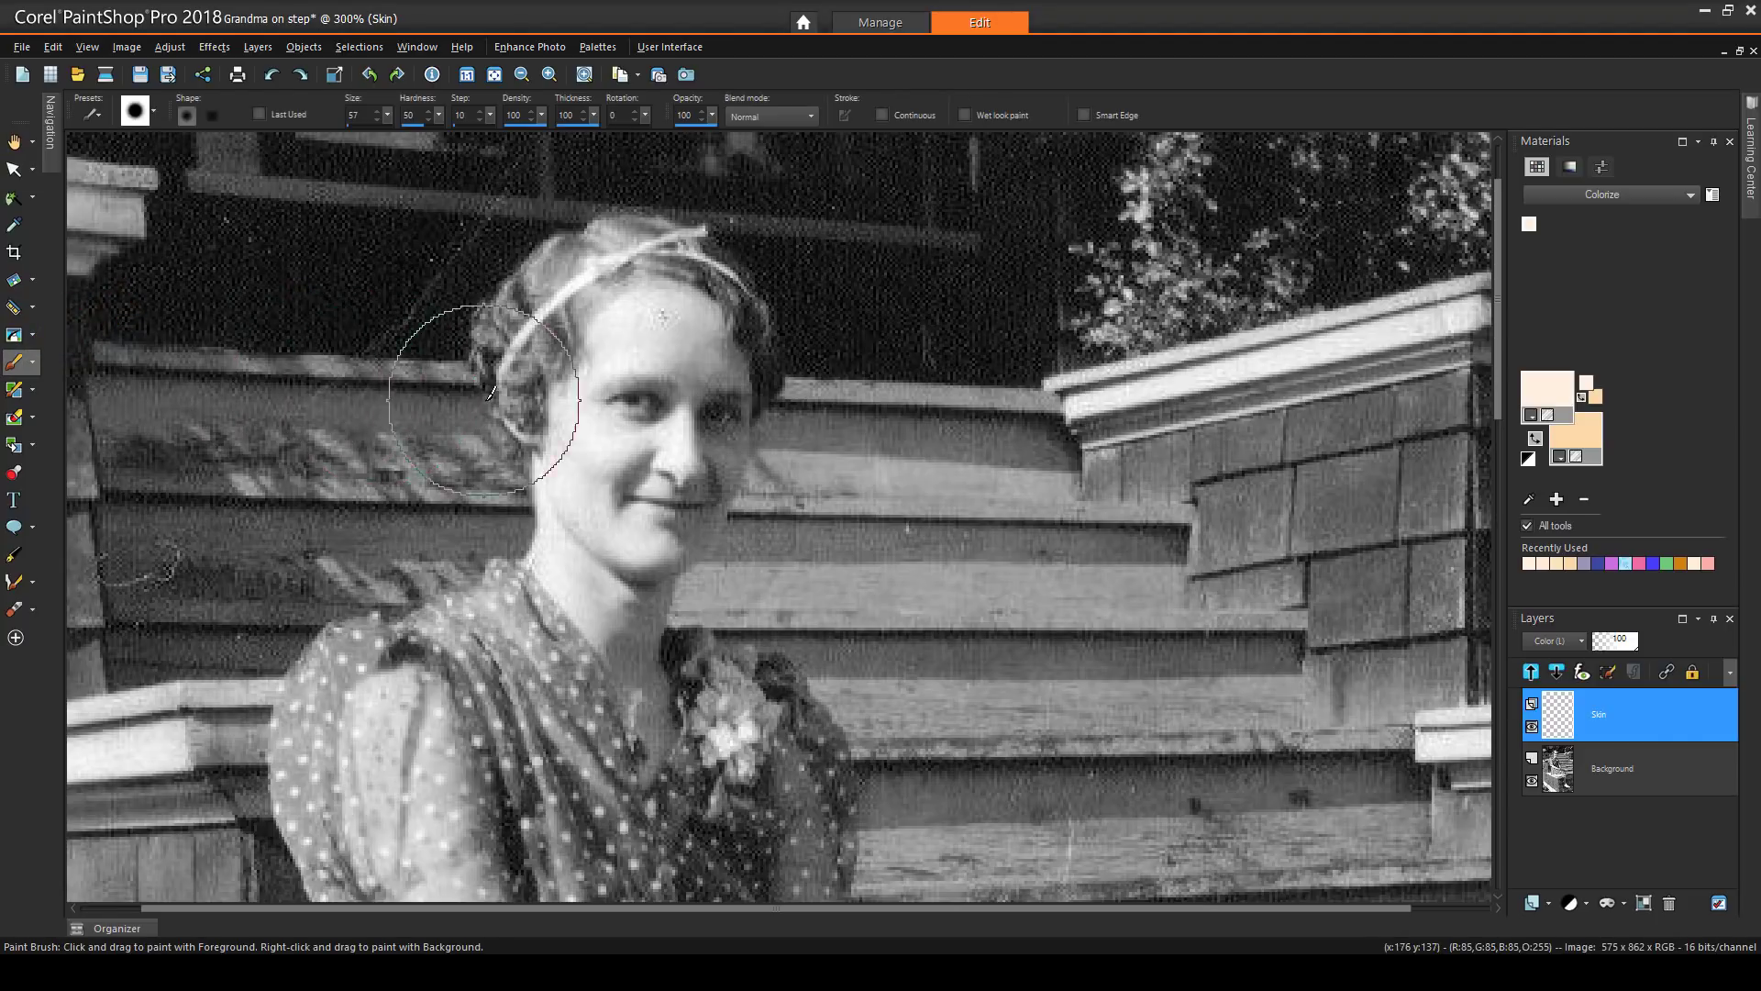
{"action": "left_click_drag", "start_coordinate": [619, 394], "coordinate": [663, 318]}
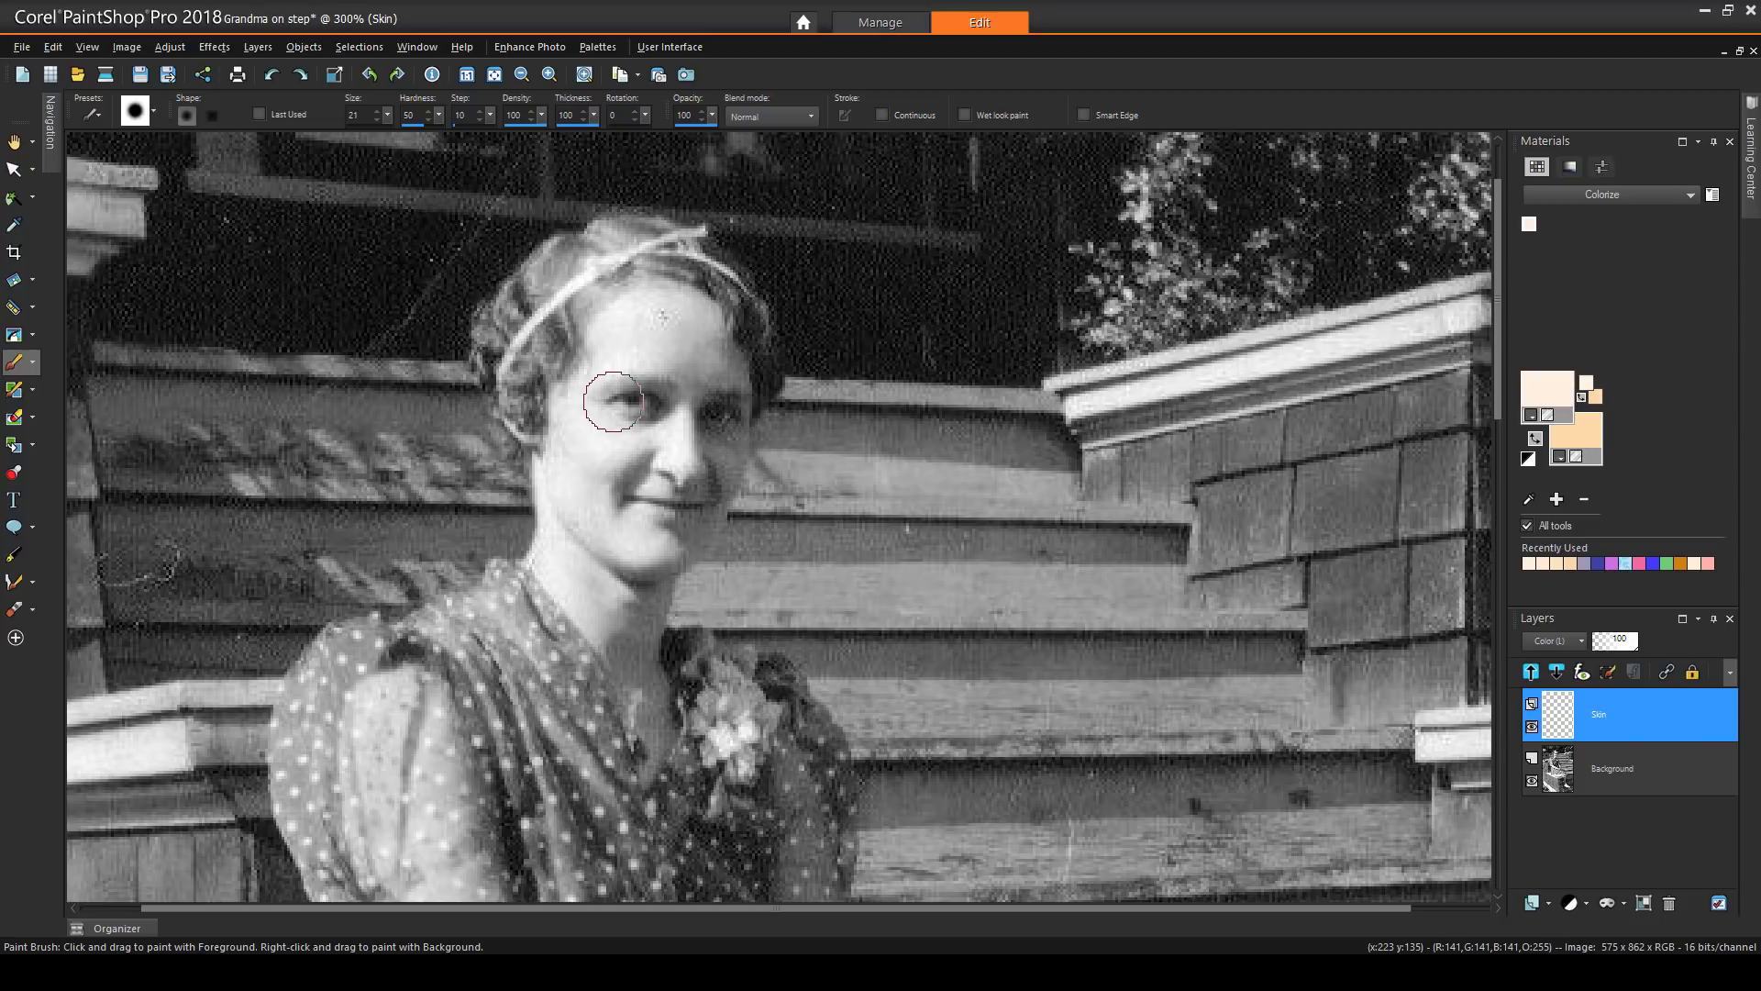
Paint peach over the woman's face, neck and the V of the neckline.
{"action": "scroll", "coordinate": [613, 346], "scroll_direction": "up", "scroll_amount": 2}
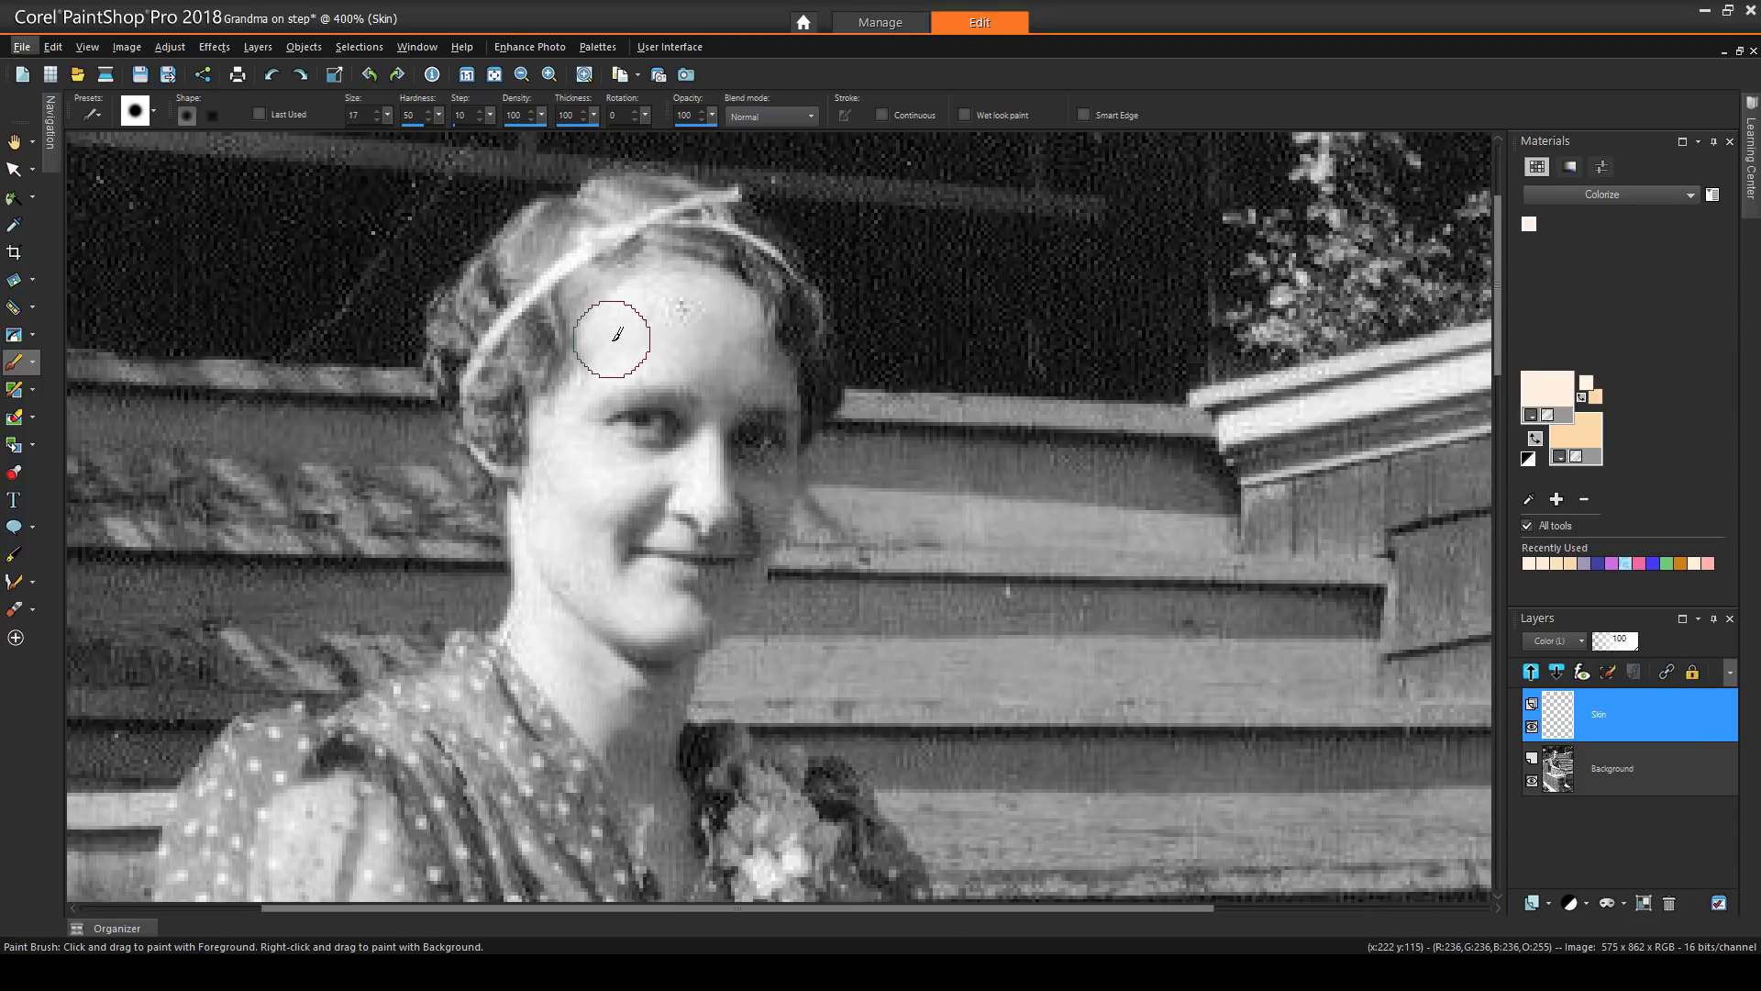
{"action": "left_click", "coordinate": [612, 335]}
{"action": "mouse_move", "coordinate": [613, 336]}
{"action": "left_mouse_down"}
{"action": "mouse_move", "coordinate": [504, 540]}
{"action": "mouse_move", "coordinate": [520, 707]}
{"action": "mouse_move", "coordinate": [620, 828]}
{"action": "mouse_move", "coordinate": [662, 775]}
{"action": "mouse_move", "coordinate": [621, 576]}
{"action": "mouse_move", "coordinate": [676, 337]}
{"action": "mouse_move", "coordinate": [661, 302]}
{"action": "mouse_move", "coordinate": [718, 294]}
{"action": "mouse_move", "coordinate": [763, 313]}
{"action": "mouse_move", "coordinate": [824, 460]}
{"action": "mouse_move", "coordinate": [791, 540]}
{"action": "mouse_move", "coordinate": [796, 598]}
{"action": "mouse_move", "coordinate": [704, 685]}
{"action": "mouse_move", "coordinate": [690, 599]}
{"action": "mouse_move", "coordinate": [607, 616]}
{"action": "mouse_move", "coordinate": [647, 372]}
{"action": "mouse_move", "coordinate": [702, 372]}
{"action": "mouse_move", "coordinate": [726, 528]}
{"action": "mouse_move", "coordinate": [744, 450]}
{"action": "mouse_move", "coordinate": [729, 364]}
{"action": "mouse_move", "coordinate": [757, 420]}
{"action": "left_mouse_up"}
{"action": "scroll", "coordinate": [1501, 354], "scroll_direction": "down", "scroll_amount": 5}
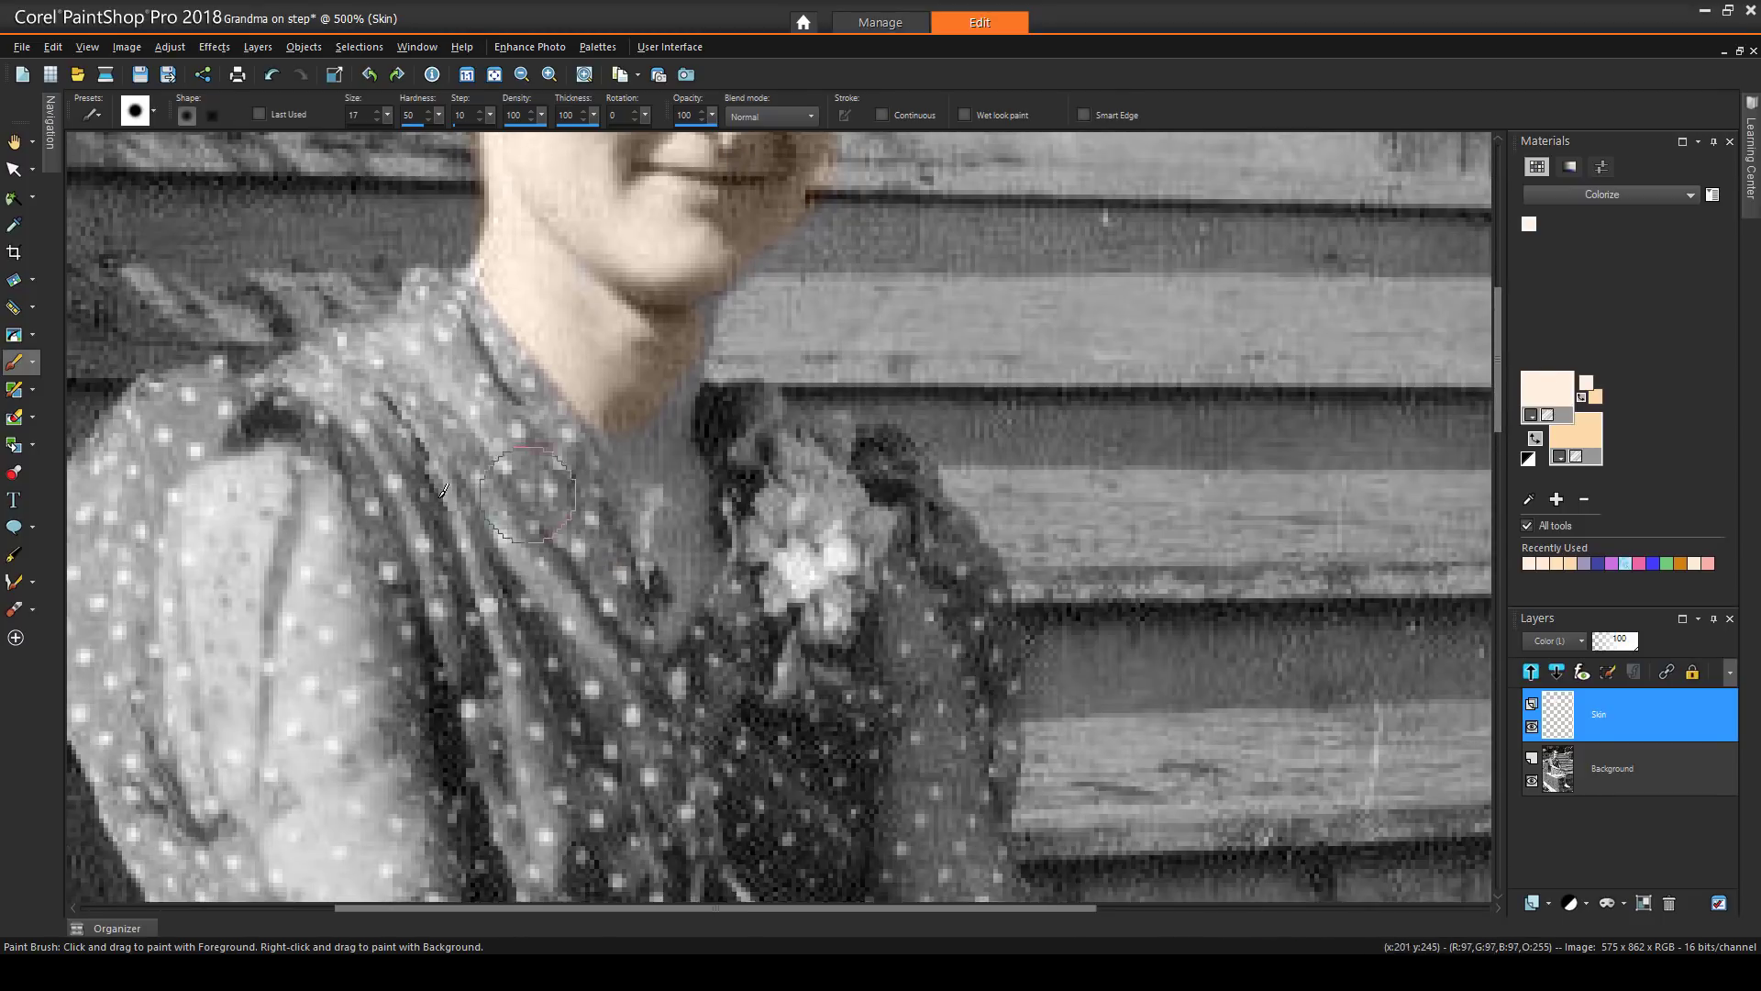
{"action": "mouse_move", "coordinate": [675, 493]}
{"action": "left_mouse_down", "text": "alt"}
{"action": "mouse_move", "coordinate": [678, 601]}
{"action": "mouse_move", "coordinate": [695, 525]}
{"action": "mouse_move", "coordinate": [667, 437]}
{"action": "mouse_move", "coordinate": [697, 394]}
{"action": "left_mouse_up", "text": "alt"}
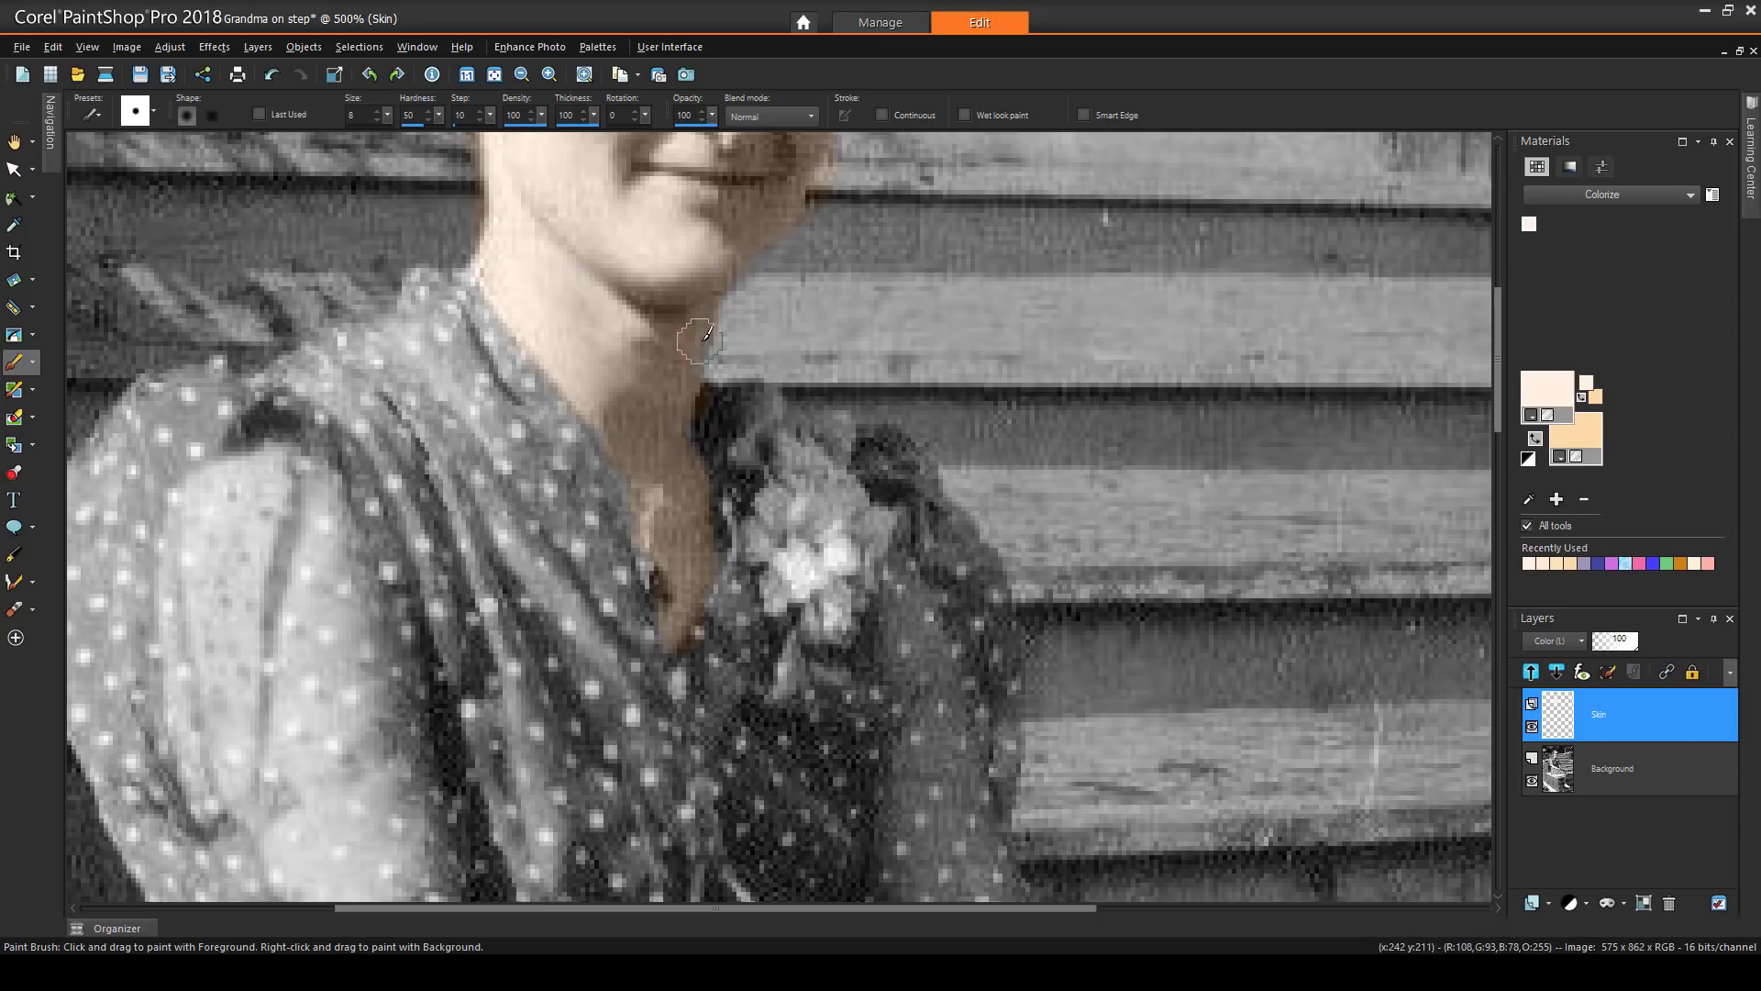
{"action": "scroll", "coordinate": [665, 450], "scroll_direction": "down", "scroll_amount": 4}
{"action": "scroll", "coordinate": [666, 450], "scroll_direction": "down", "scroll_amount": 1}
Add a raster layer named 'Dress' with Color (Legacy) blend mode.
{"action": "left_click", "coordinate": [1531, 903]}
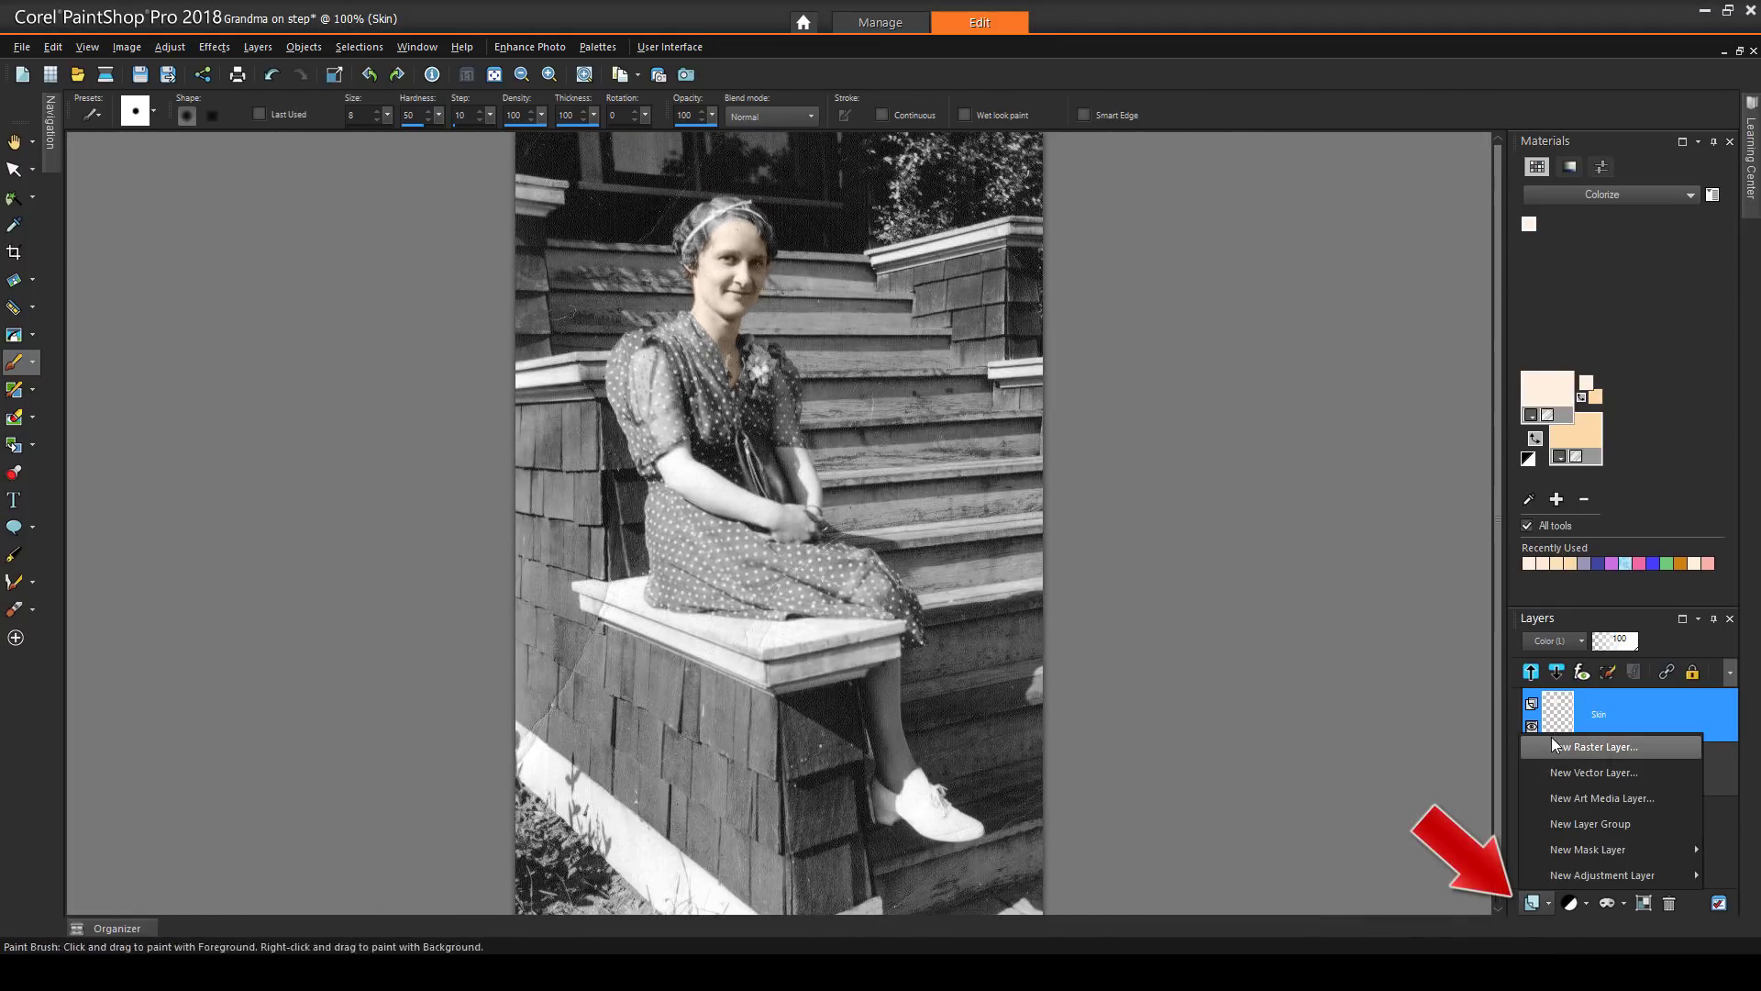
{"action": "left_click", "coordinate": [1578, 745]}
{"action": "type", "text": "Dress"}
{"action": "left_click", "coordinate": [858, 431]}
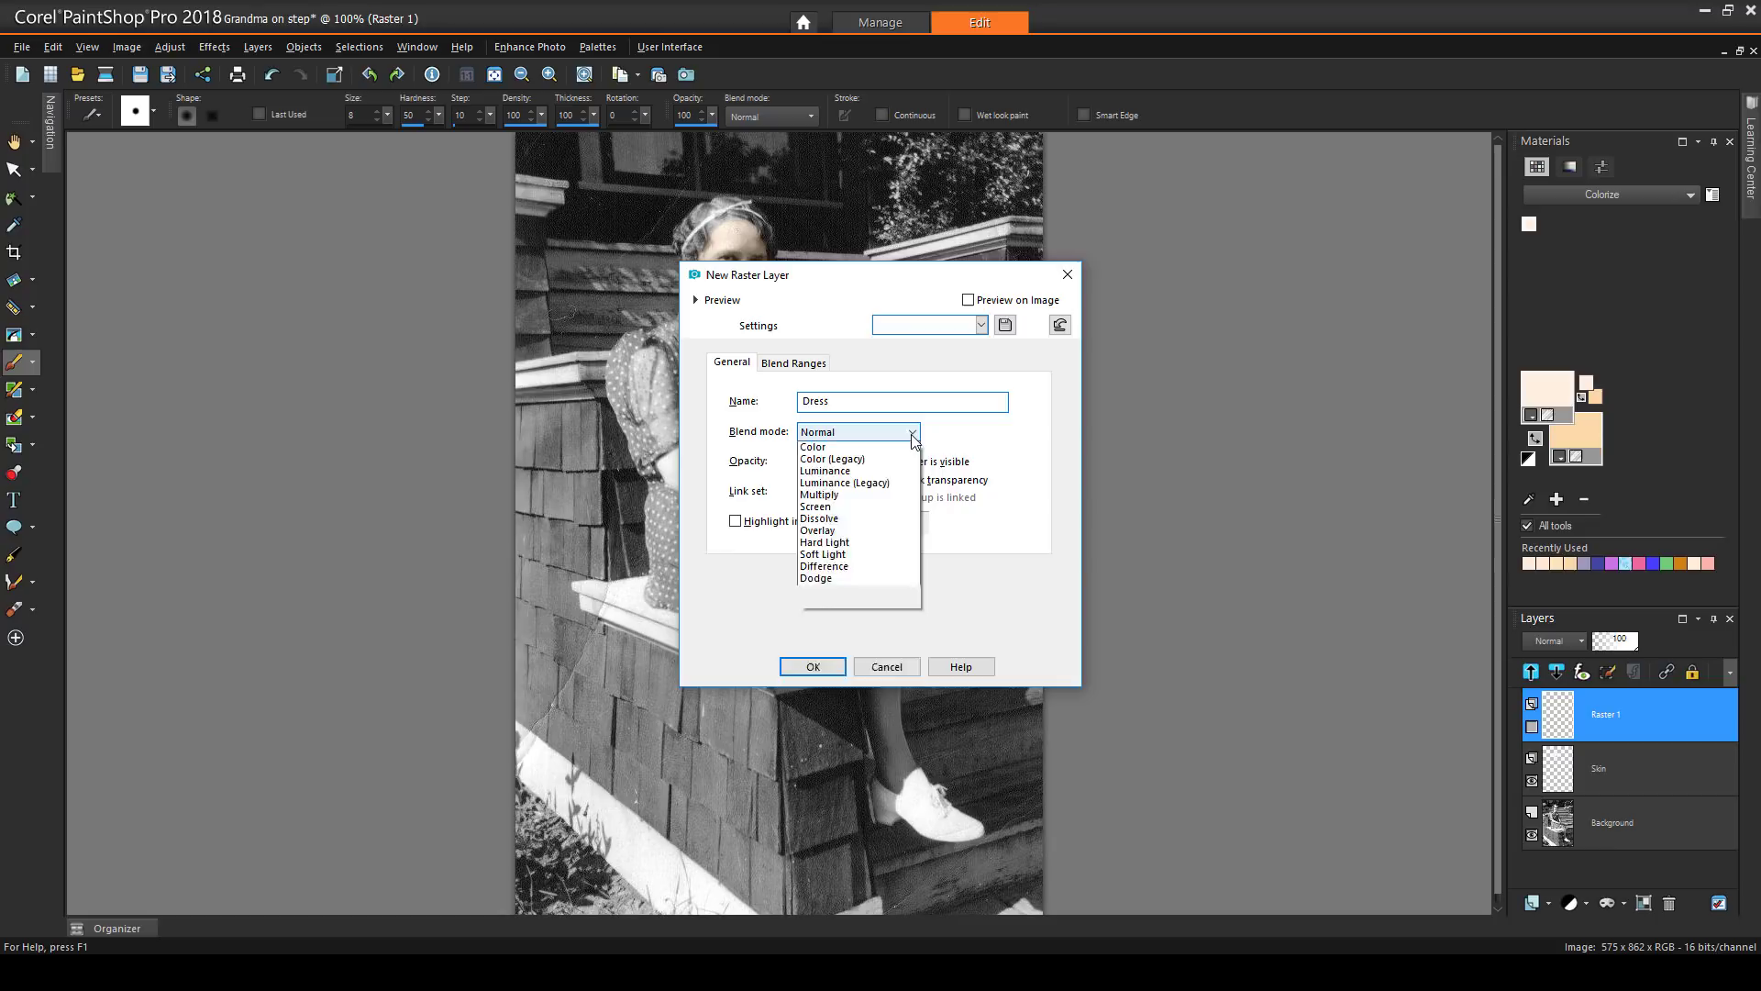
{"action": "left_click", "coordinate": [884, 546]}
{"action": "left_click", "coordinate": [811, 666]}
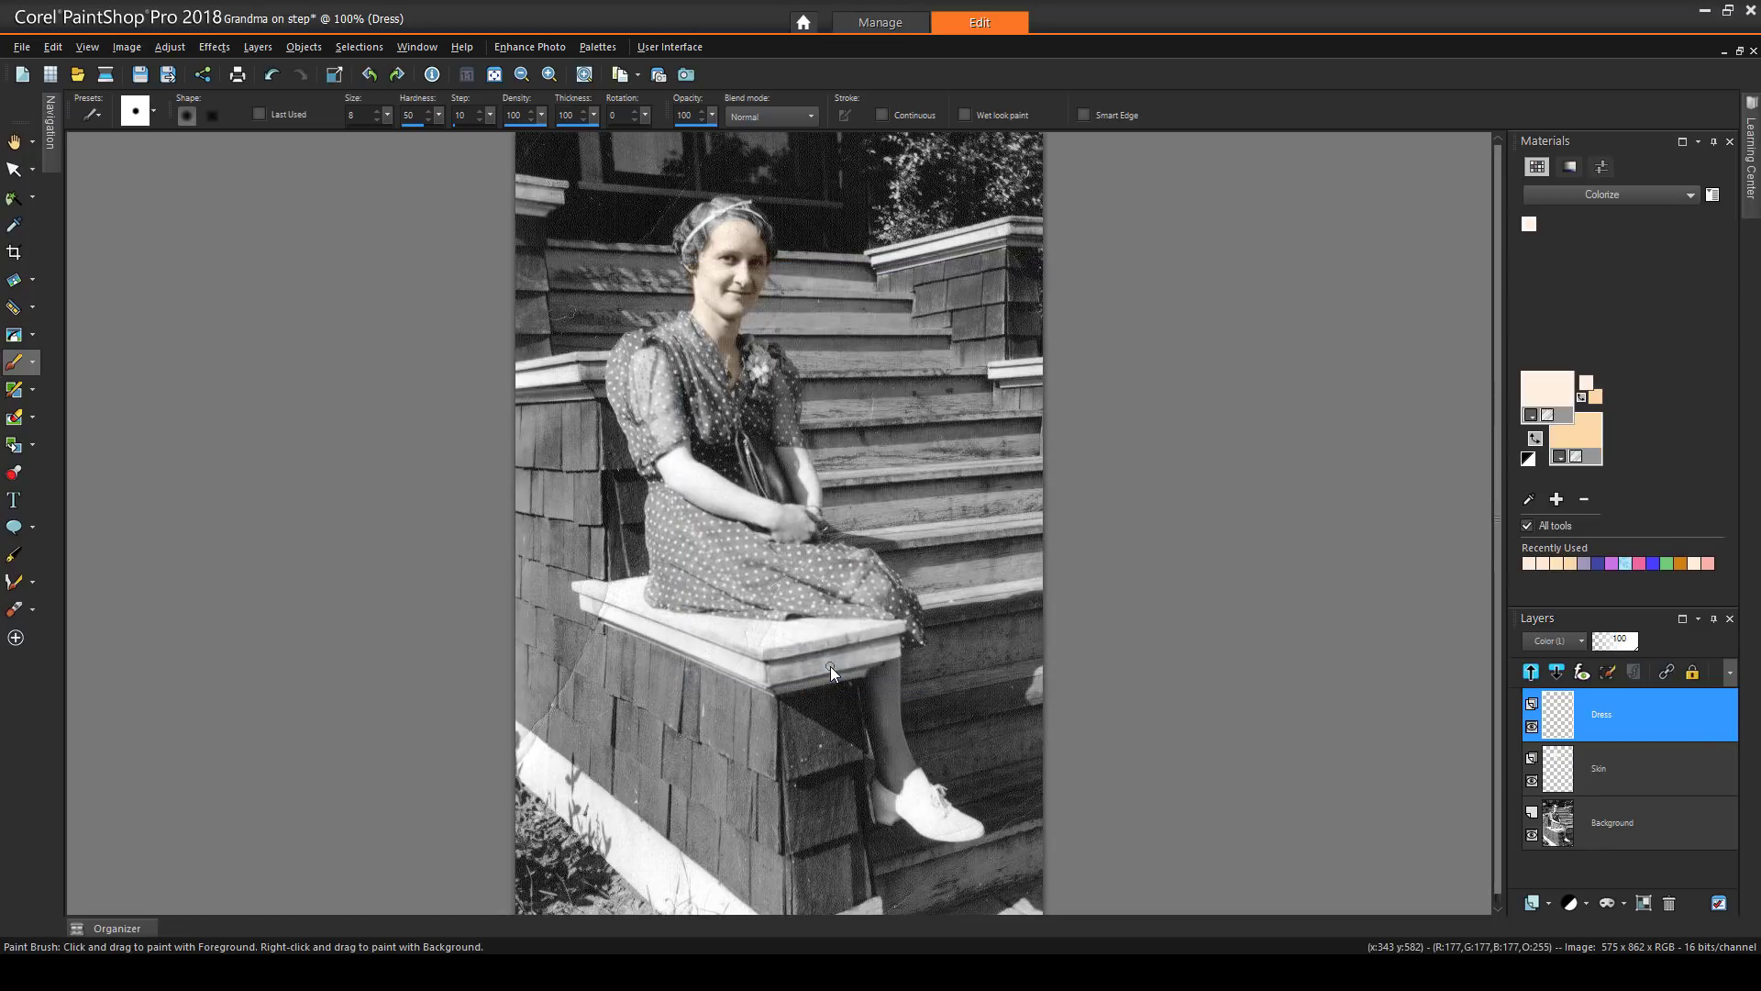
Pick light blue #9bcbeb and save it as the 'Dress Blue' swatch.
{"action": "left_click", "coordinate": [1562, 420]}
{"action": "mouse_move", "coordinate": [922, 439]}
{"action": "left_mouse_down"}
{"action": "mouse_move", "coordinate": [824, 521]}
{"action": "mouse_move", "coordinate": [845, 512]}
{"action": "left_mouse_up"}
{"action": "left_click_drag", "start_coordinate": [1010, 385], "coordinate": [1013, 415]}
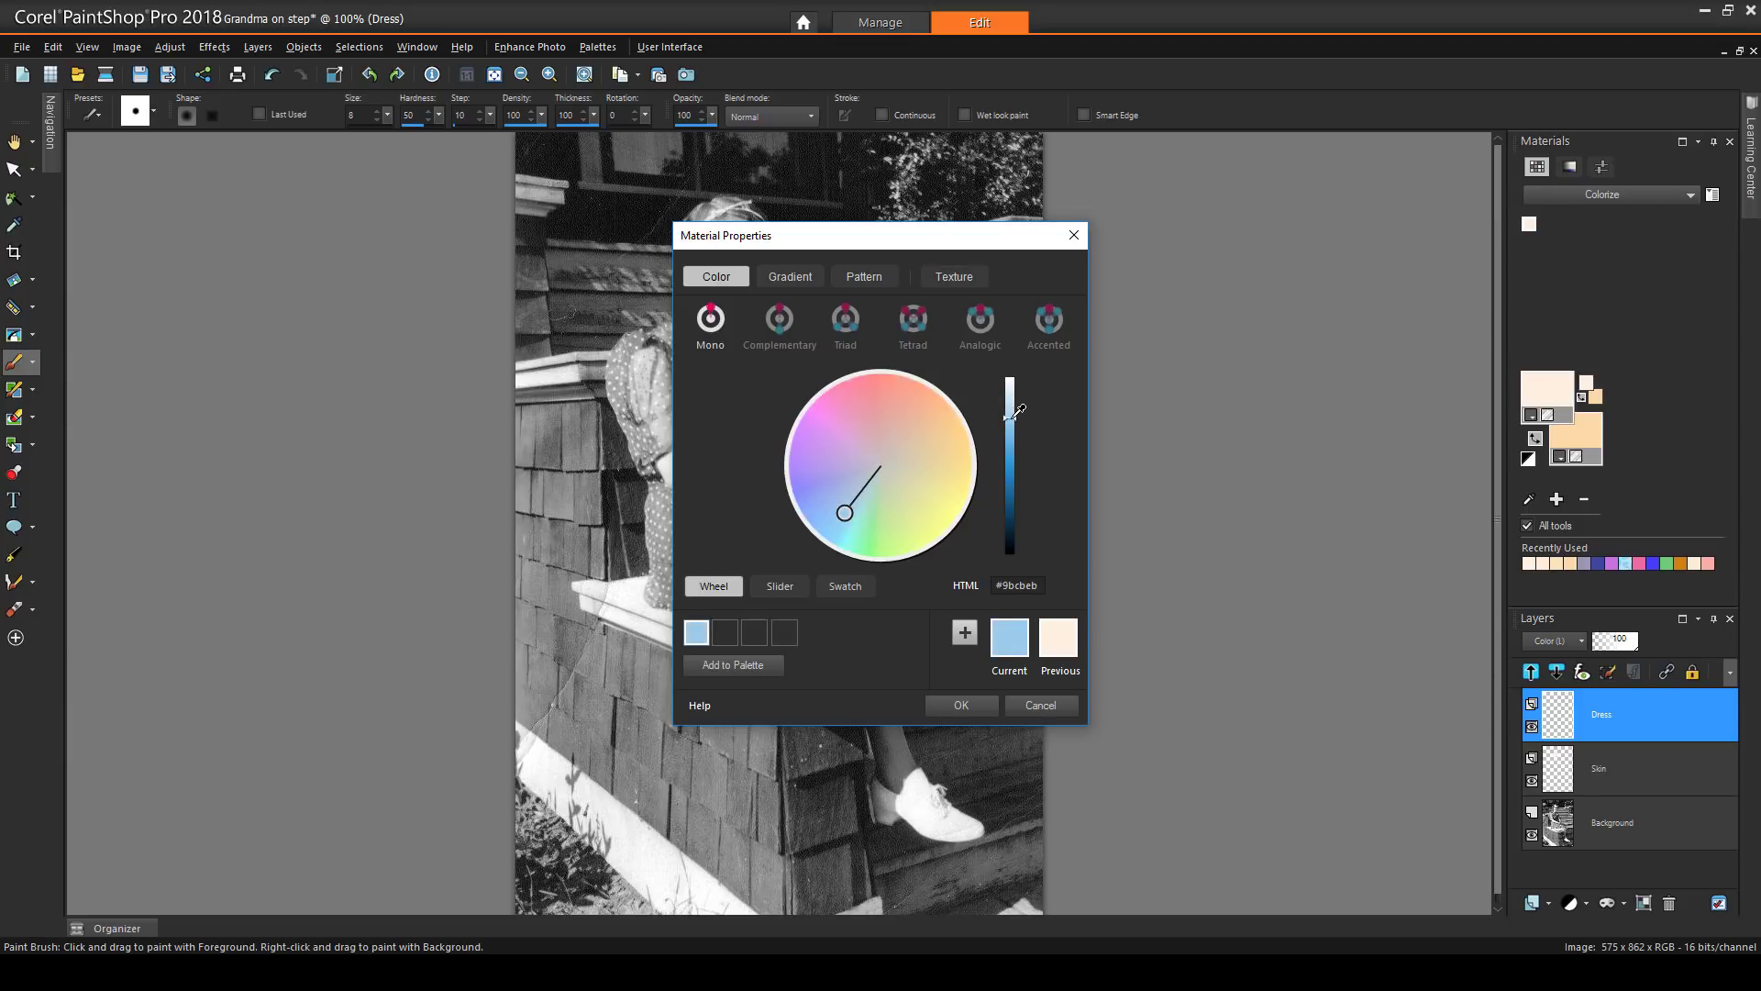
{"action": "left_click", "coordinate": [769, 667]}
{"action": "left_click", "coordinate": [875, 574]}
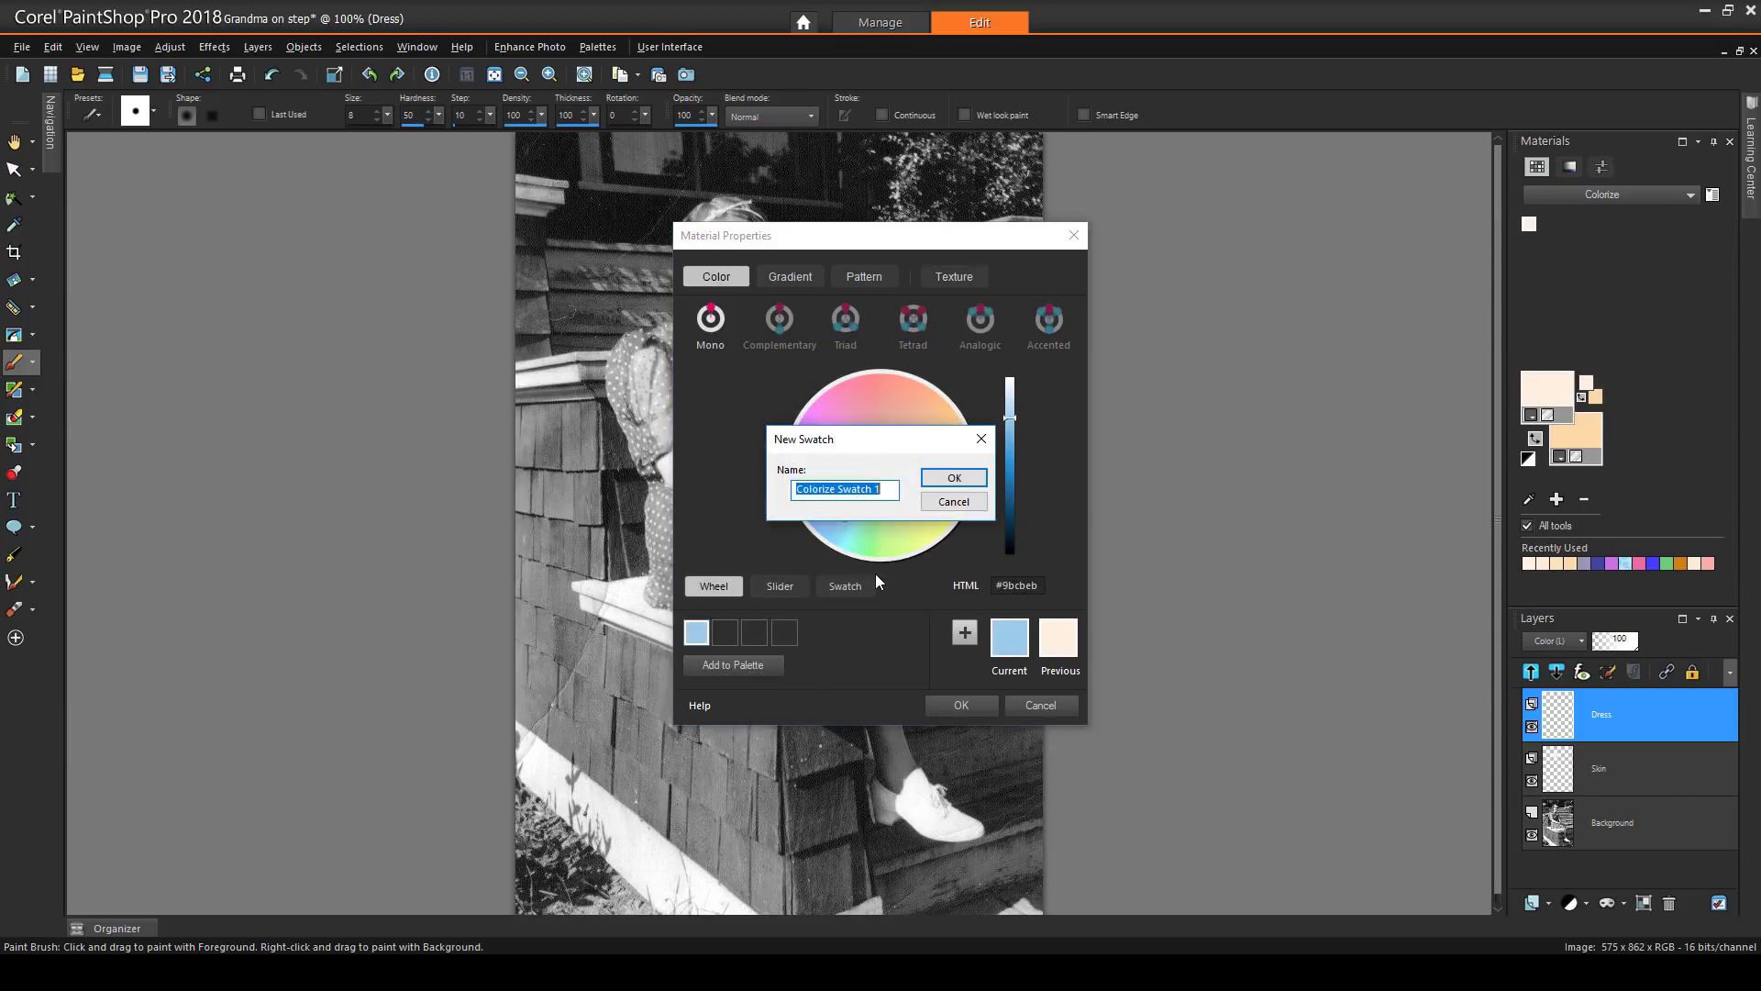
{"action": "type", "text": "Dress Blue"}
{"action": "left_click", "coordinate": [954, 477]}
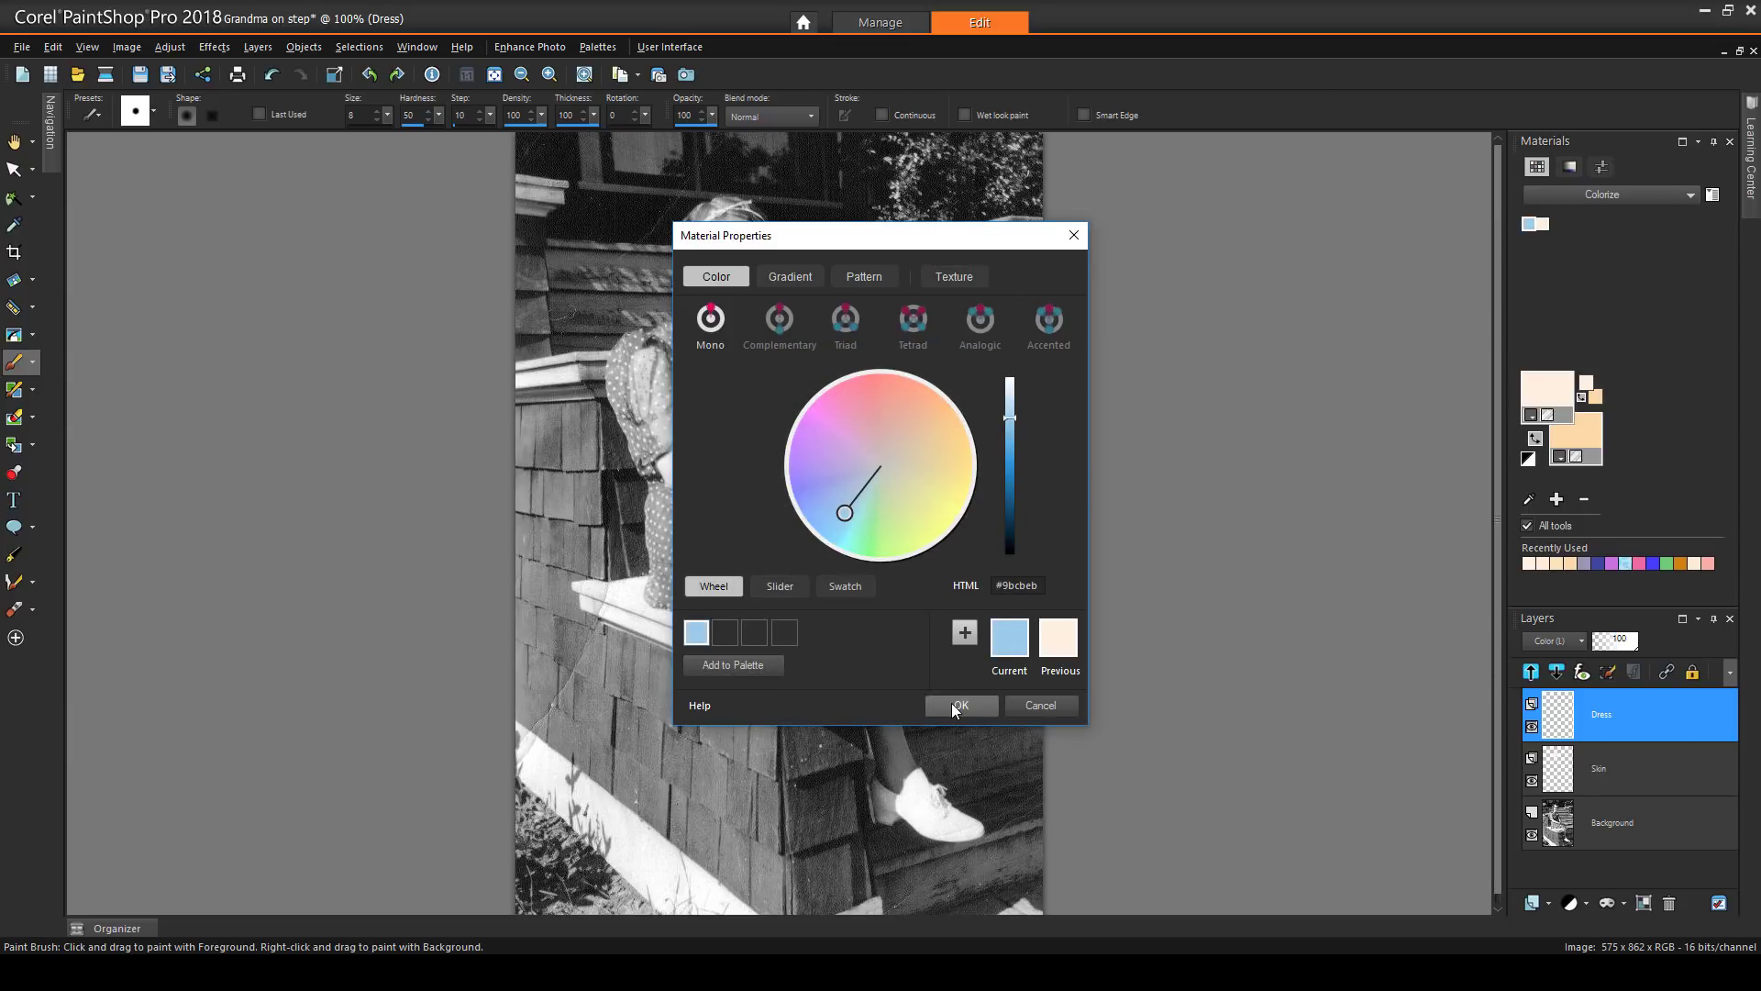
{"action": "left_click", "coordinate": [950, 703]}
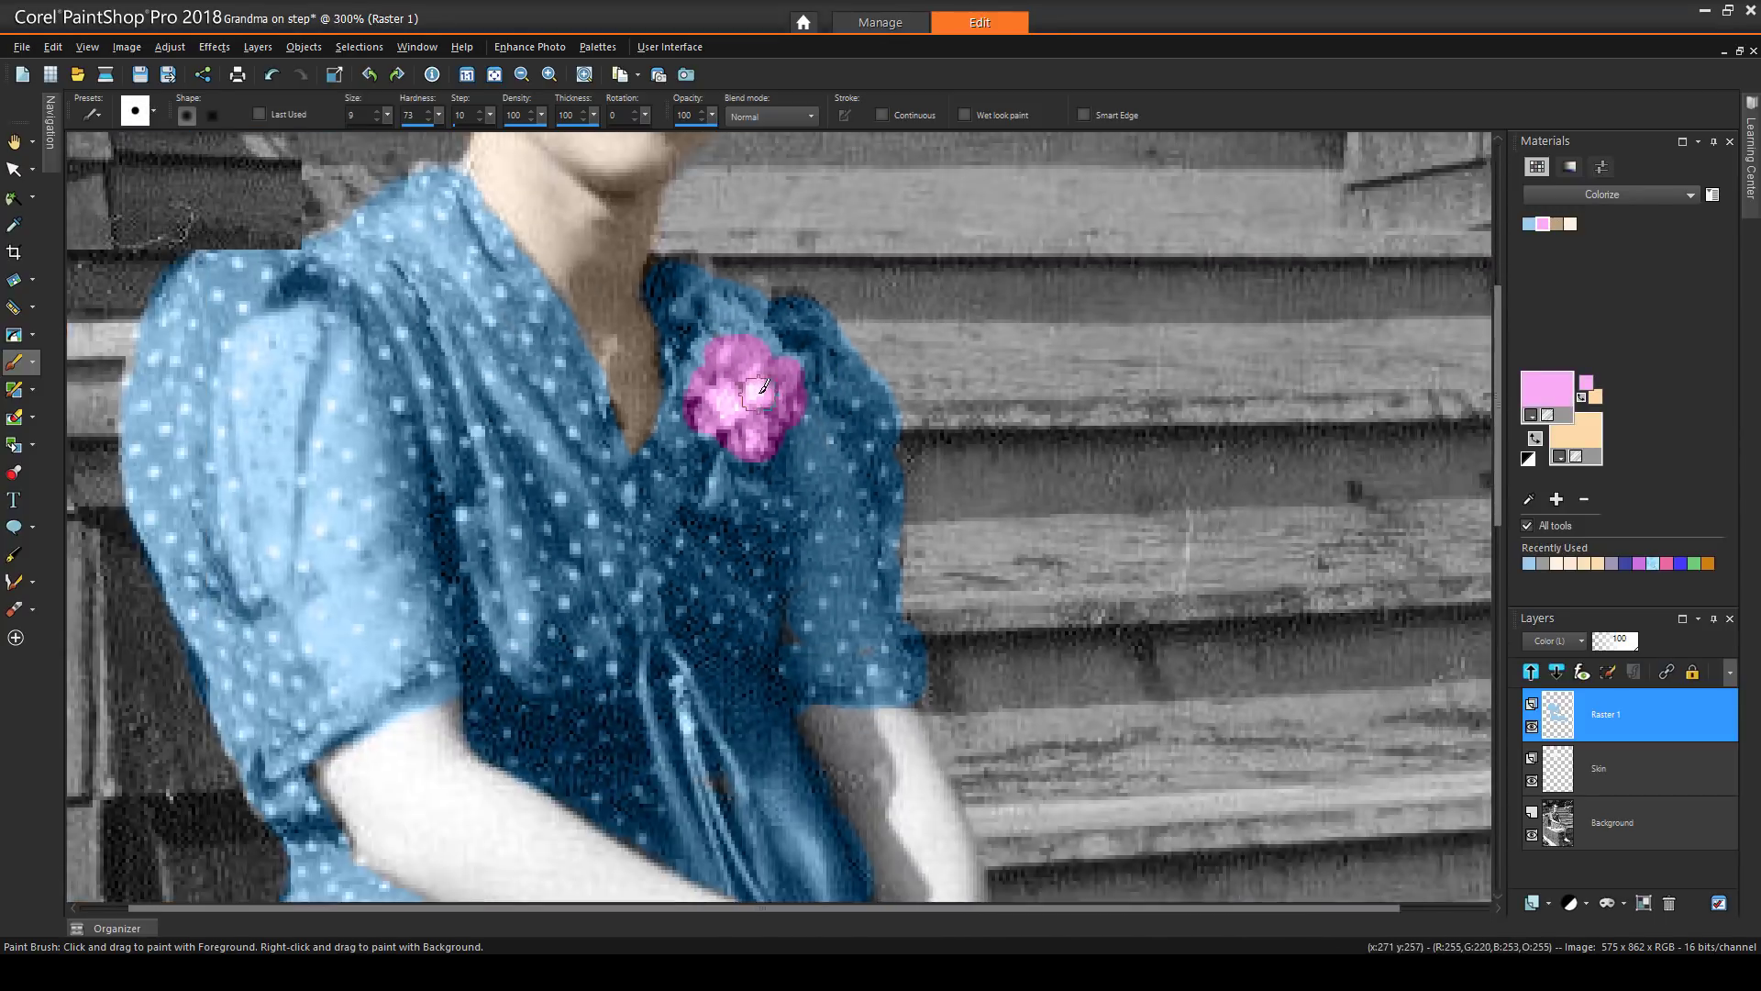
Switch to the tan swatch and paint the handbag in the woman's lap brown.
{"action": "scroll", "coordinate": [800, 726], "scroll_direction": "up", "scroll_amount": 2}
{"action": "left_click", "coordinate": [1557, 223]}
{"action": "scroll", "coordinate": [643, 412], "scroll_direction": "up", "scroll_amount": 3}
{"action": "mouse_move", "coordinate": [617, 359]}
{"action": "left_mouse_down"}
{"action": "mouse_move", "coordinate": [673, 617]}
{"action": "mouse_move", "coordinate": [840, 681]}
{"action": "mouse_move", "coordinate": [867, 655]}
{"action": "mouse_move", "coordinate": [759, 438]}
{"action": "mouse_move", "coordinate": [664, 357]}
{"action": "mouse_move", "coordinate": [665, 486]}
{"action": "mouse_move", "coordinate": [697, 592]}
{"action": "mouse_move", "coordinate": [706, 503]}
{"action": "mouse_move", "coordinate": [694, 549]}
{"action": "mouse_move", "coordinate": [741, 540]}
{"action": "mouse_move", "coordinate": [766, 567]}
{"action": "mouse_move", "coordinate": [821, 538]}
{"action": "mouse_move", "coordinate": [789, 626]}
{"action": "left_mouse_up"}
{"action": "scroll", "coordinate": [811, 606], "scroll_direction": "down", "scroll_amount": 5}
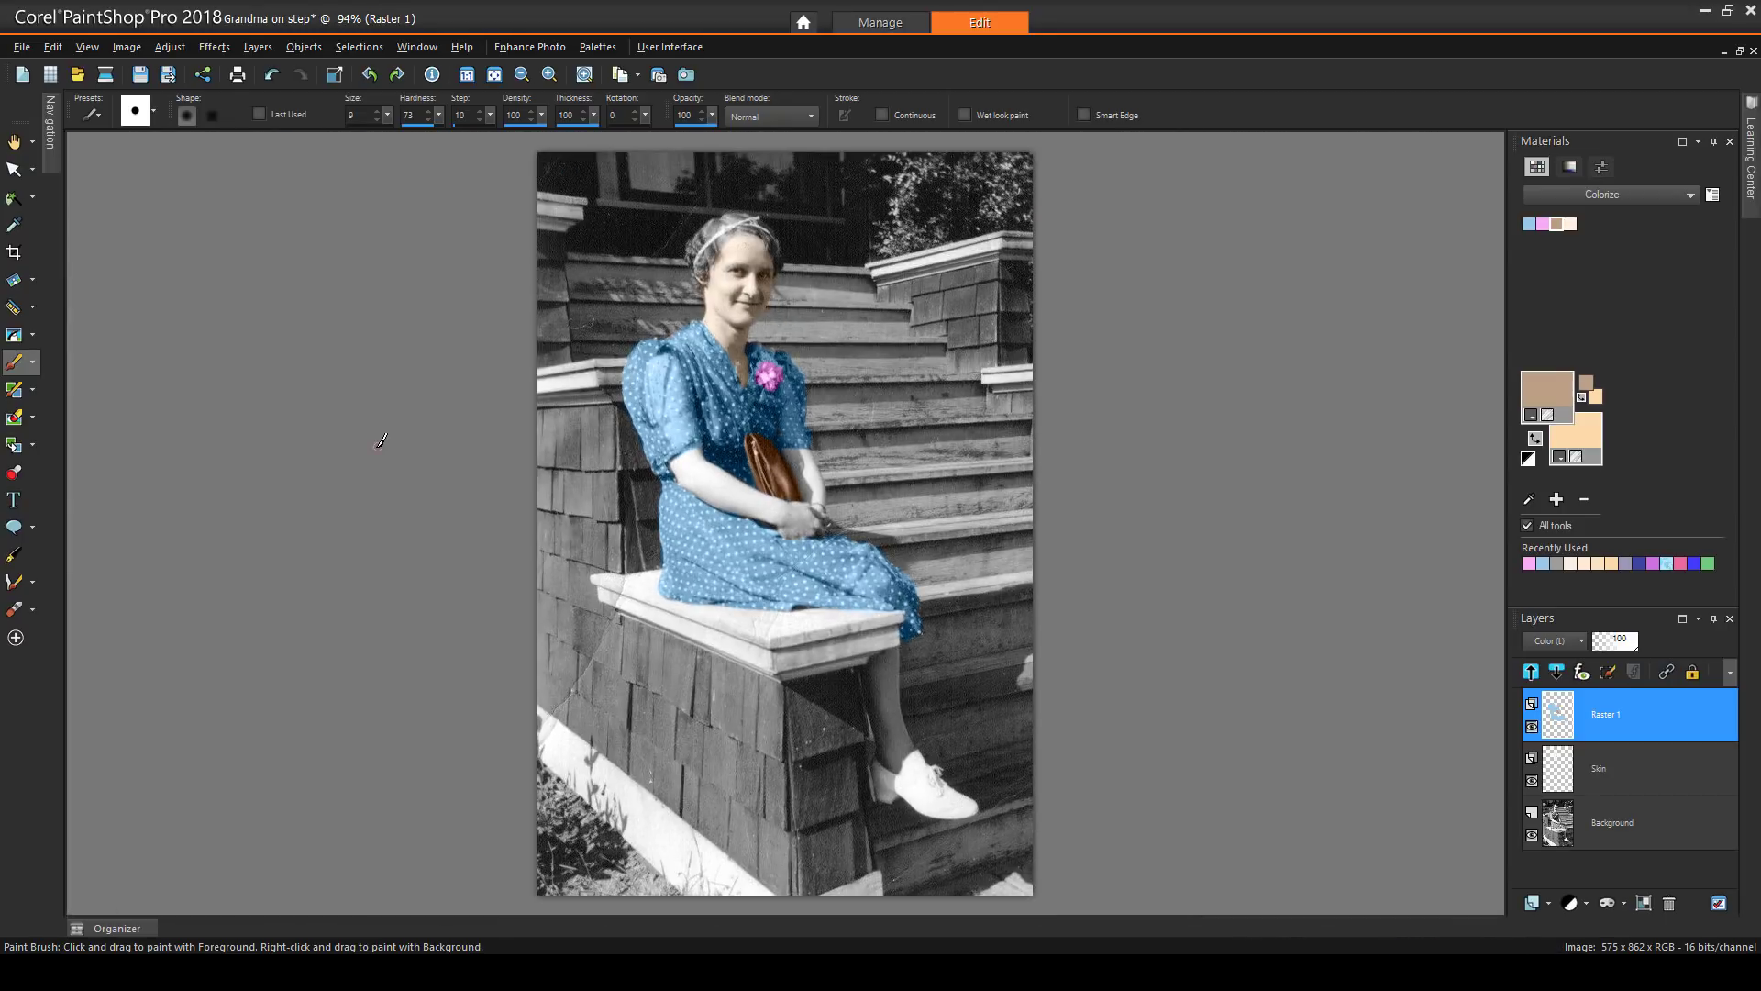
On the Skin layer, paint the saved Skin Tone along the woman's forearm.
{"action": "left_click", "coordinate": [1613, 762]}
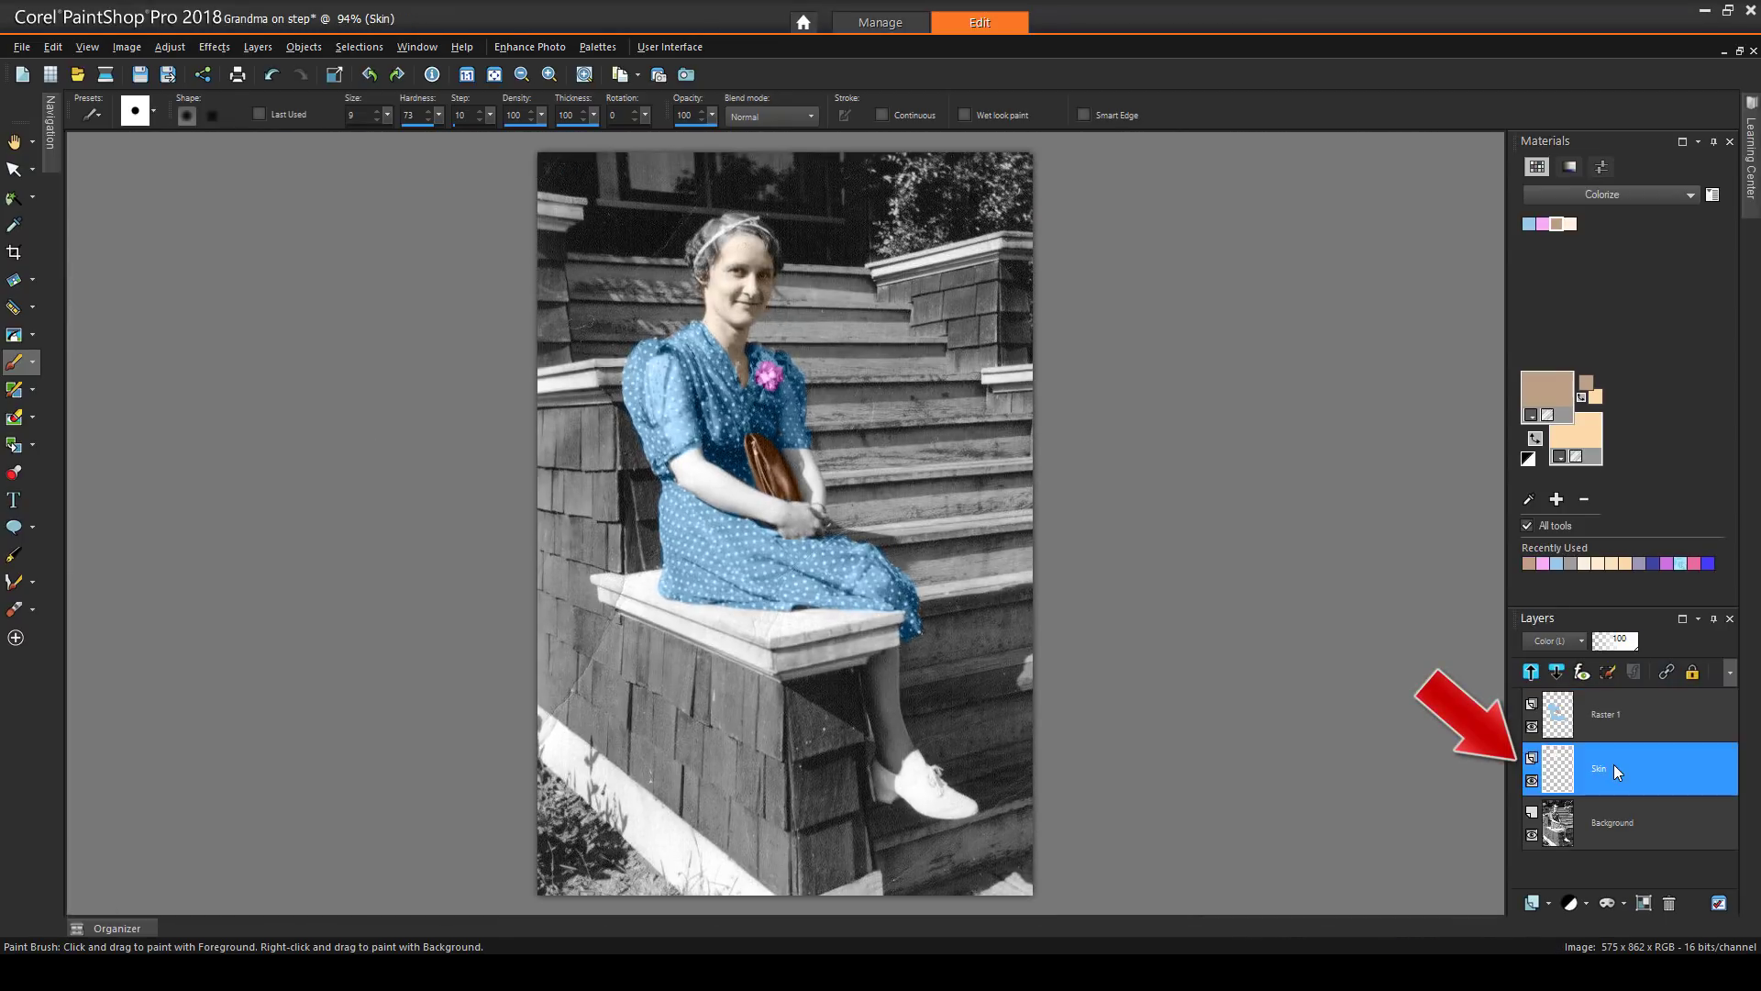
{"action": "left_click", "coordinate": [1574, 223]}
{"action": "scroll", "coordinate": [724, 526], "scroll_direction": "up", "scroll_amount": 3}
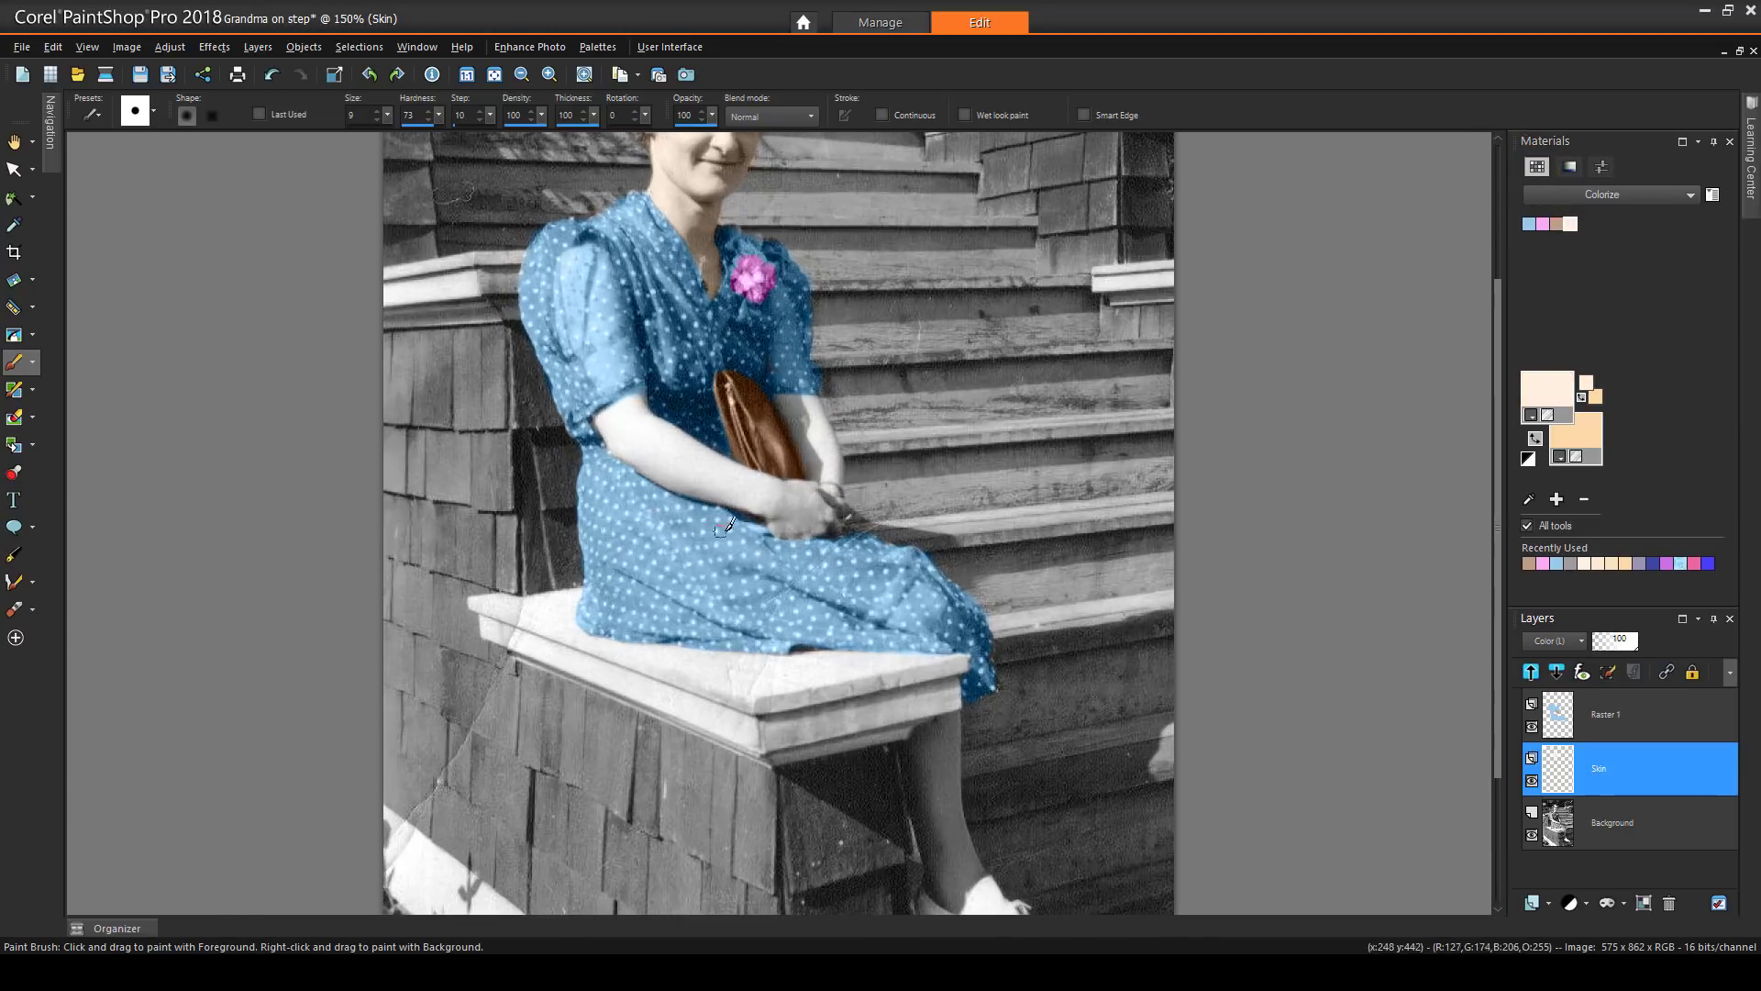
{"action": "scroll", "coordinate": [725, 525], "scroll_direction": "up", "scroll_amount": 4}
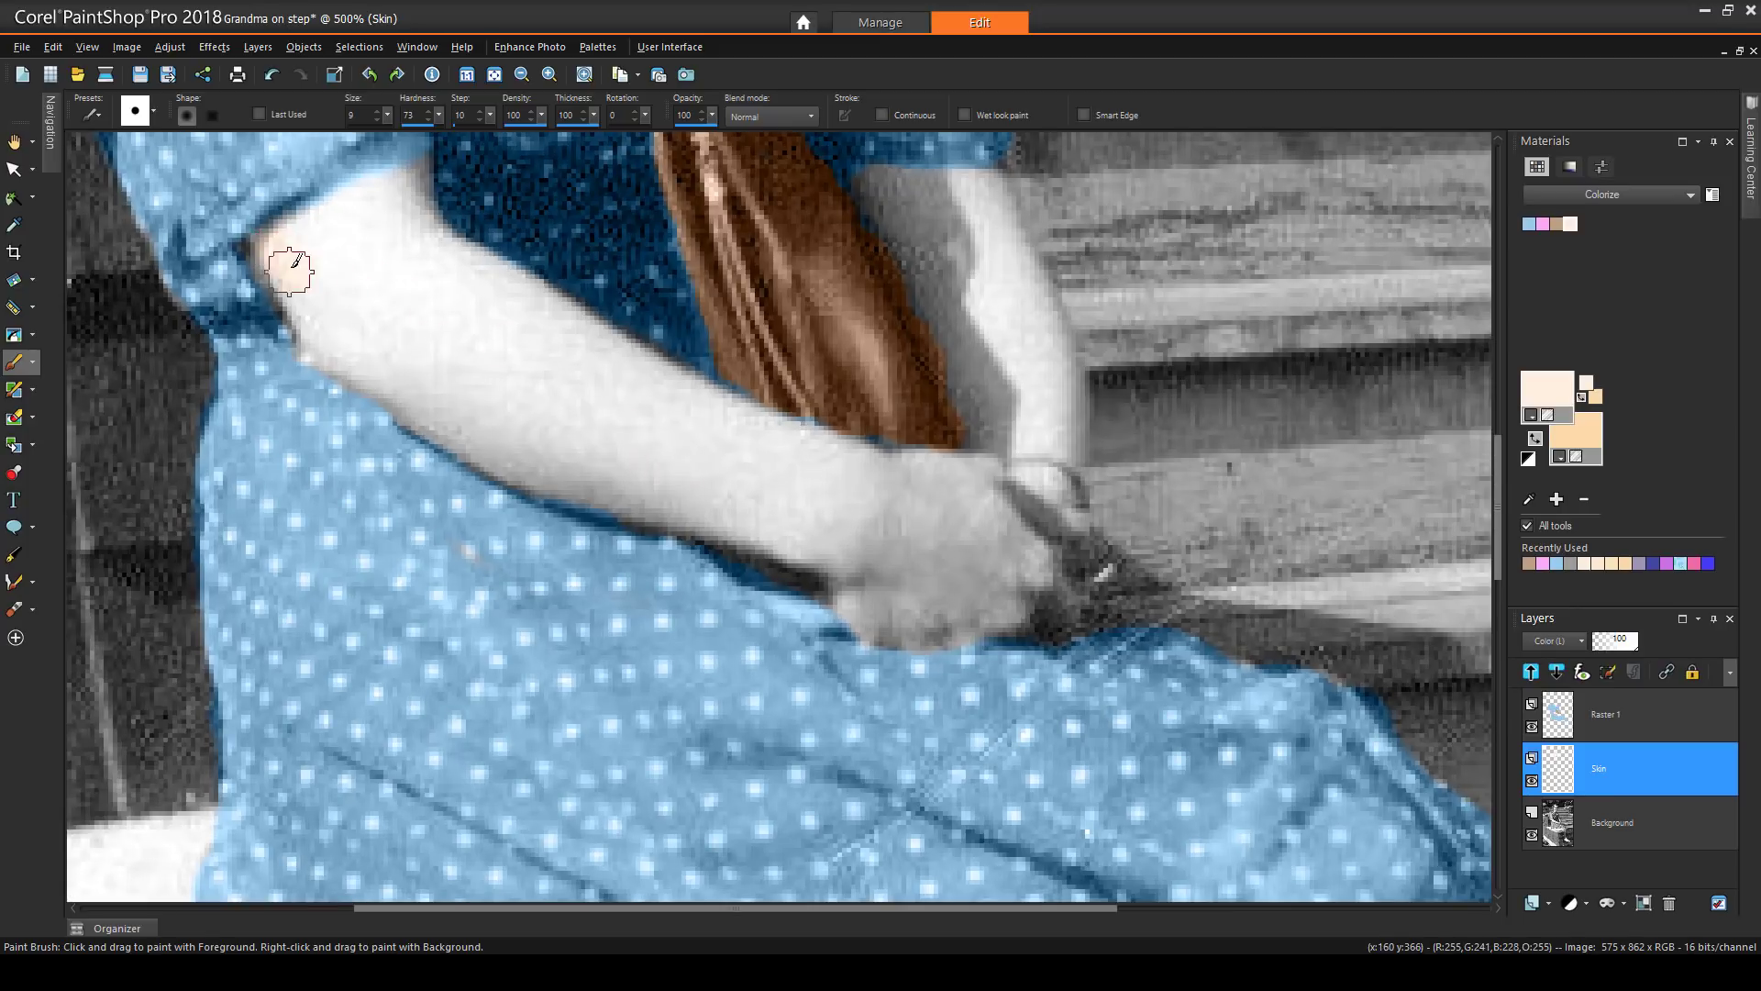
{"action": "mouse_move", "coordinate": [289, 271]}
{"action": "left_mouse_down"}
{"action": "mouse_move", "coordinate": [321, 331]}
{"action": "mouse_move", "coordinate": [554, 468]}
{"action": "mouse_move", "coordinate": [486, 450]}
{"action": "left_mouse_up"}
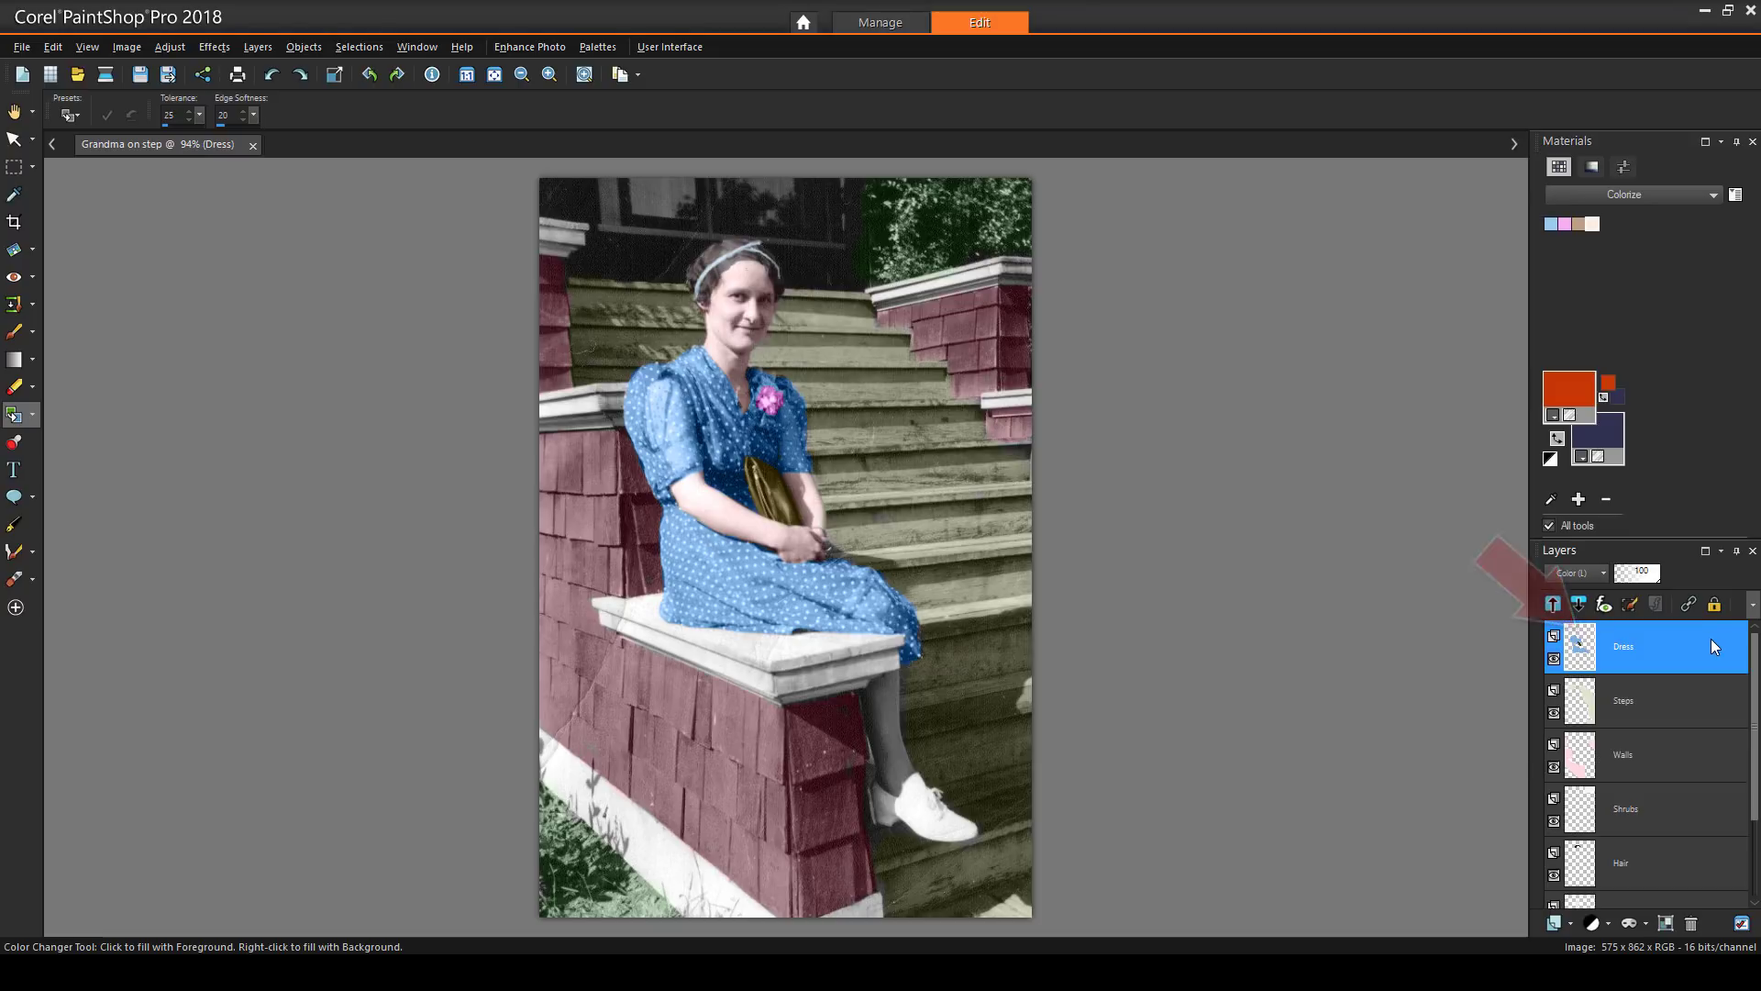
Recolour the dress to salmon #fa9a78 on the Dress layer with the Color Changer.
{"action": "left_click", "coordinate": [1710, 639]}
{"action": "left_click", "coordinate": [1577, 385]}
{"action": "left_click_drag", "start_coordinate": [1008, 479], "coordinate": [1013, 418]}
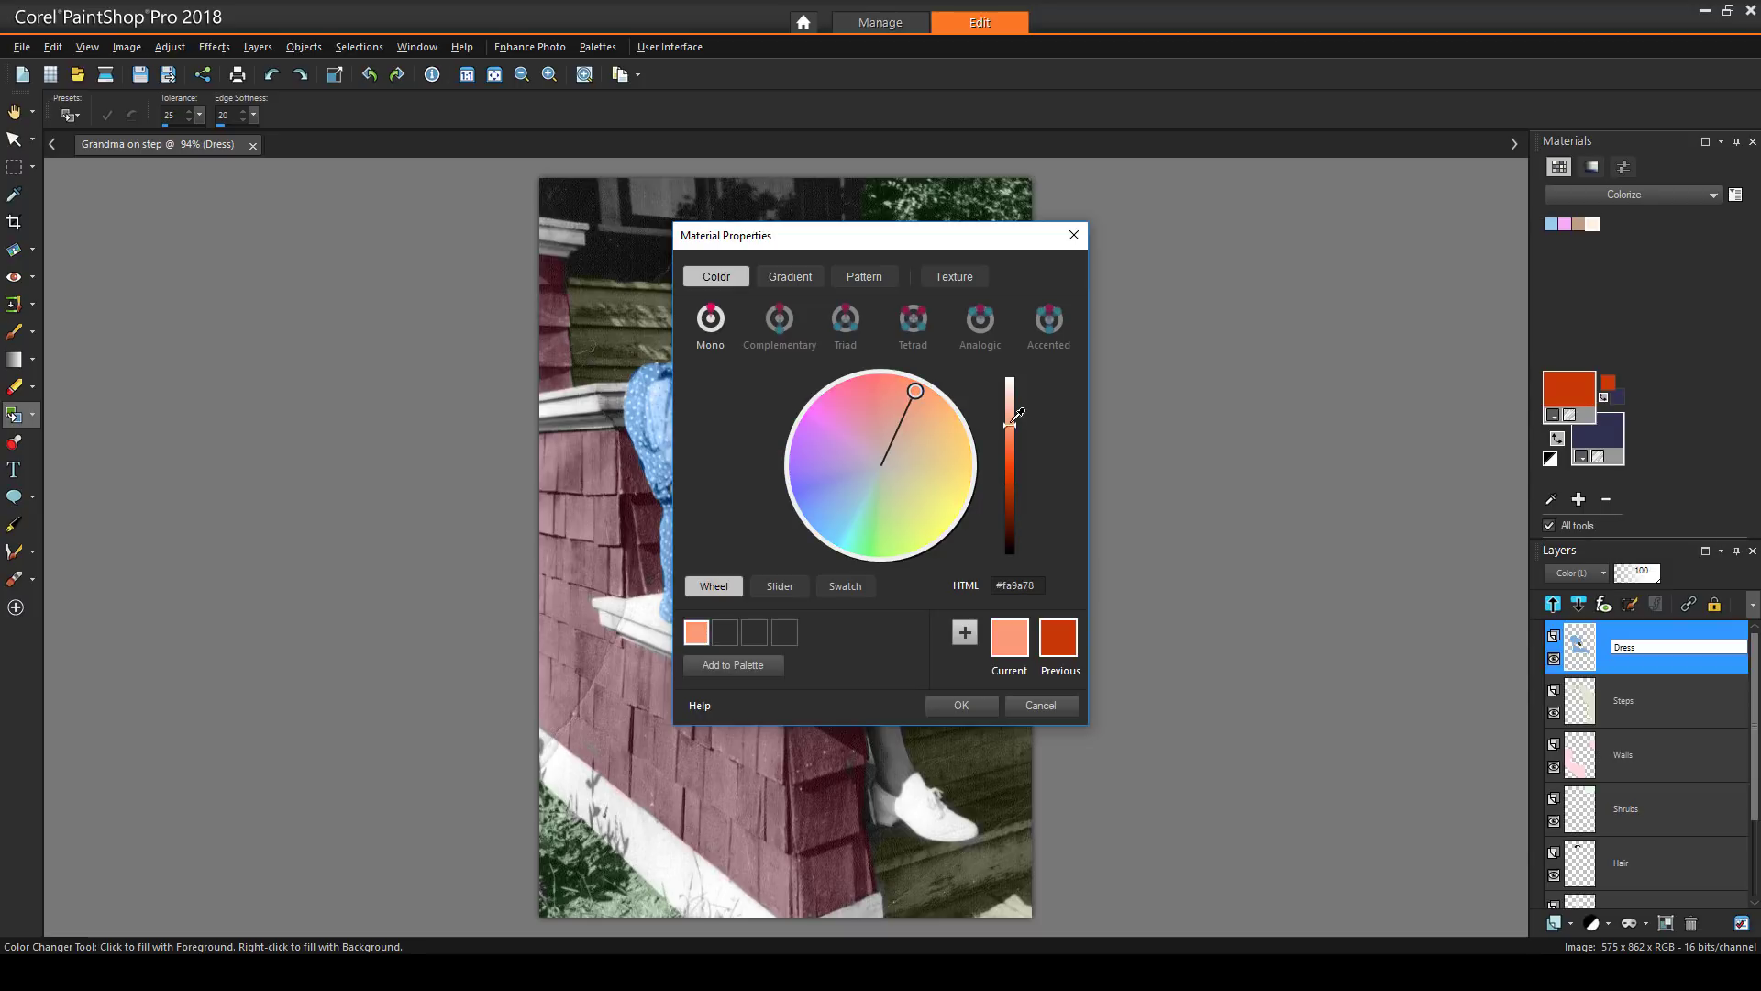
{"action": "left_click", "coordinate": [961, 705]}
{"action": "left_click", "coordinate": [33, 415]}
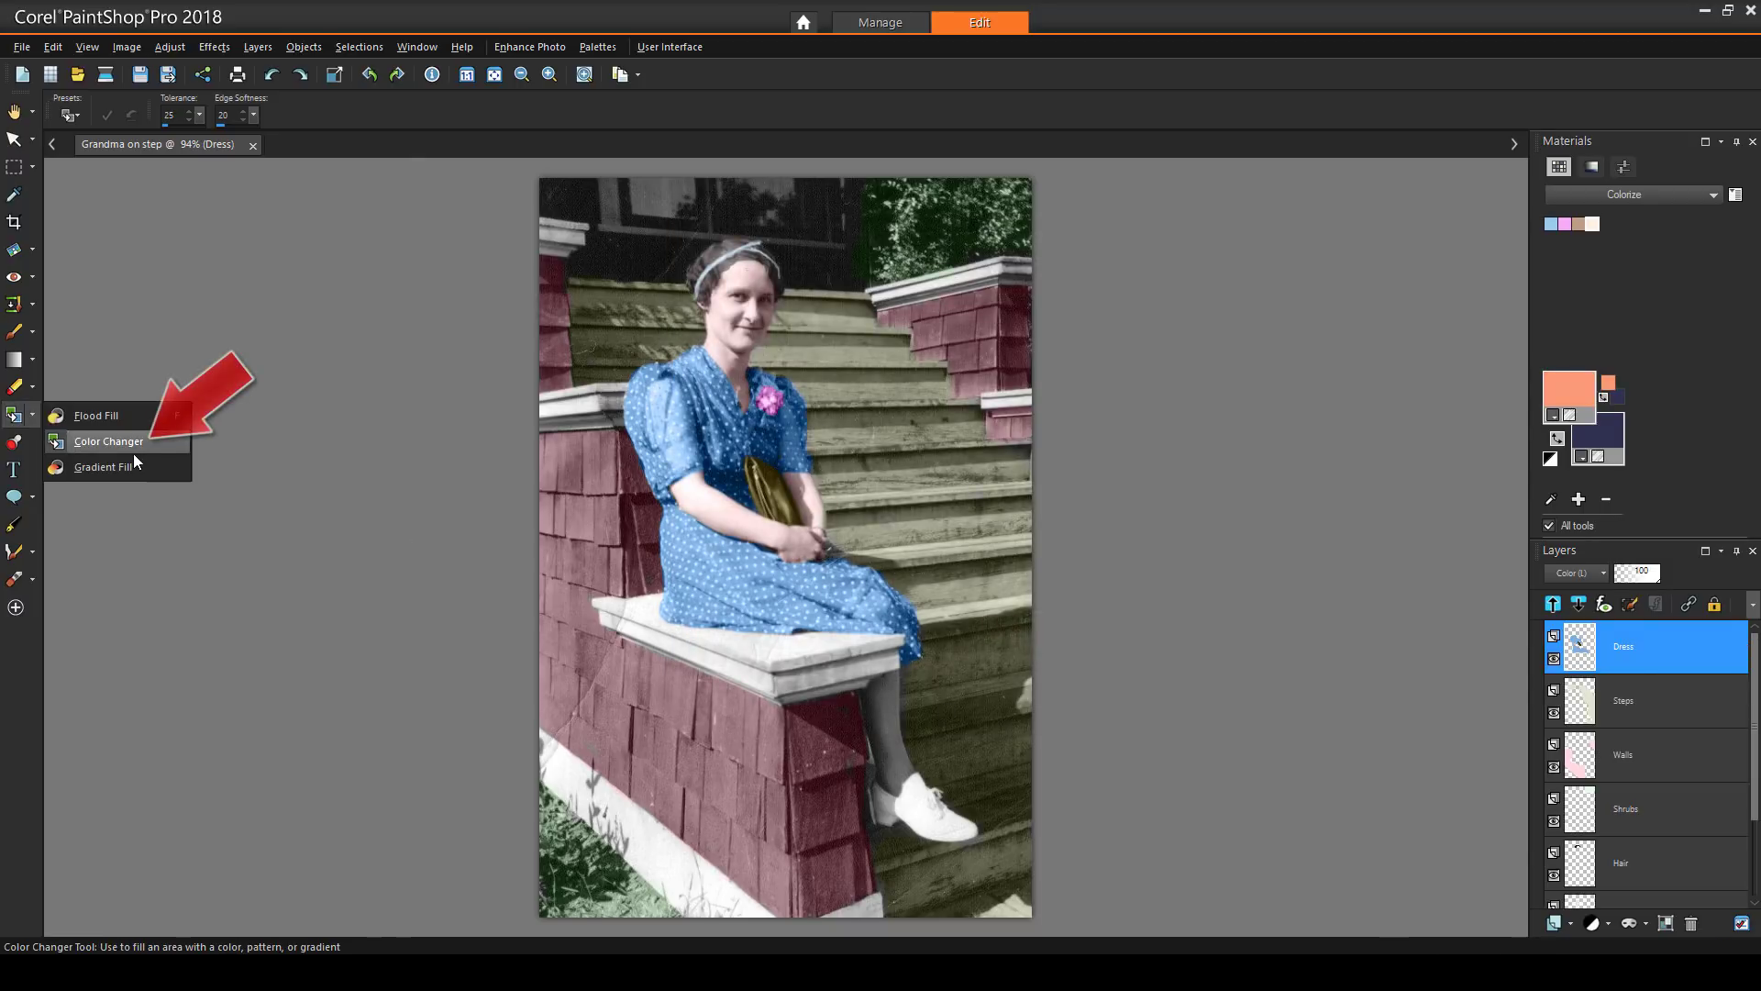
{"action": "left_click", "coordinate": [134, 444]}
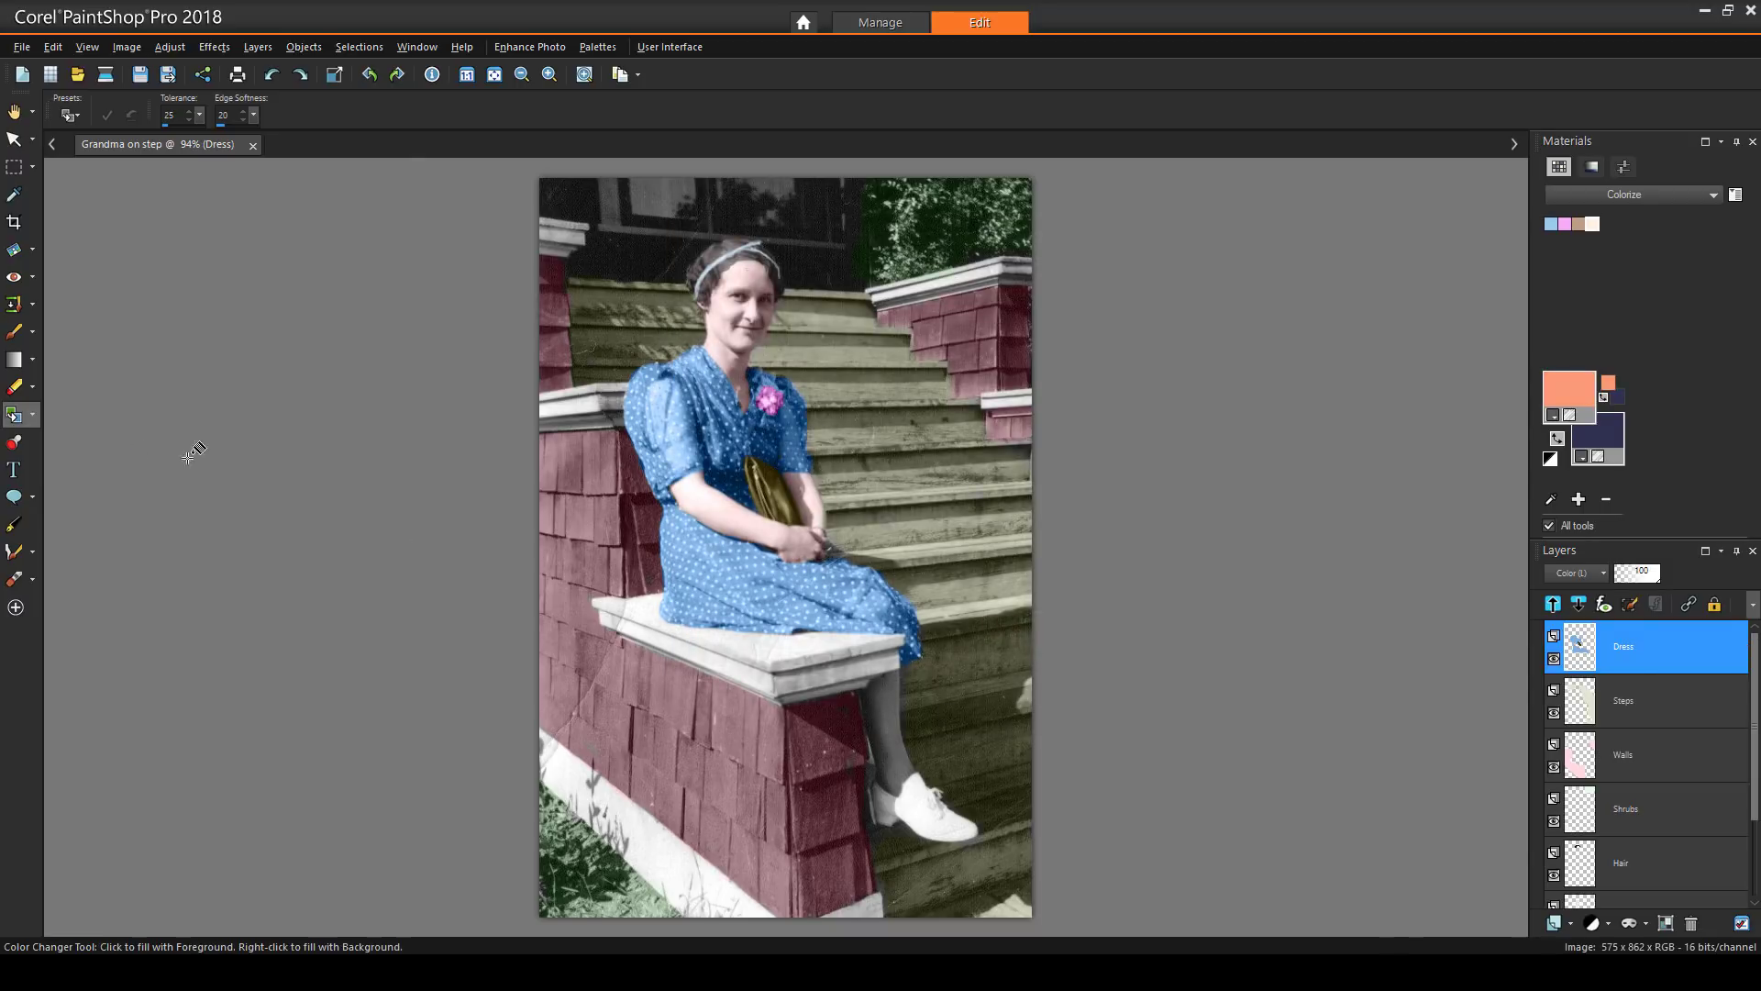
{"action": "left_click", "coordinate": [674, 426]}
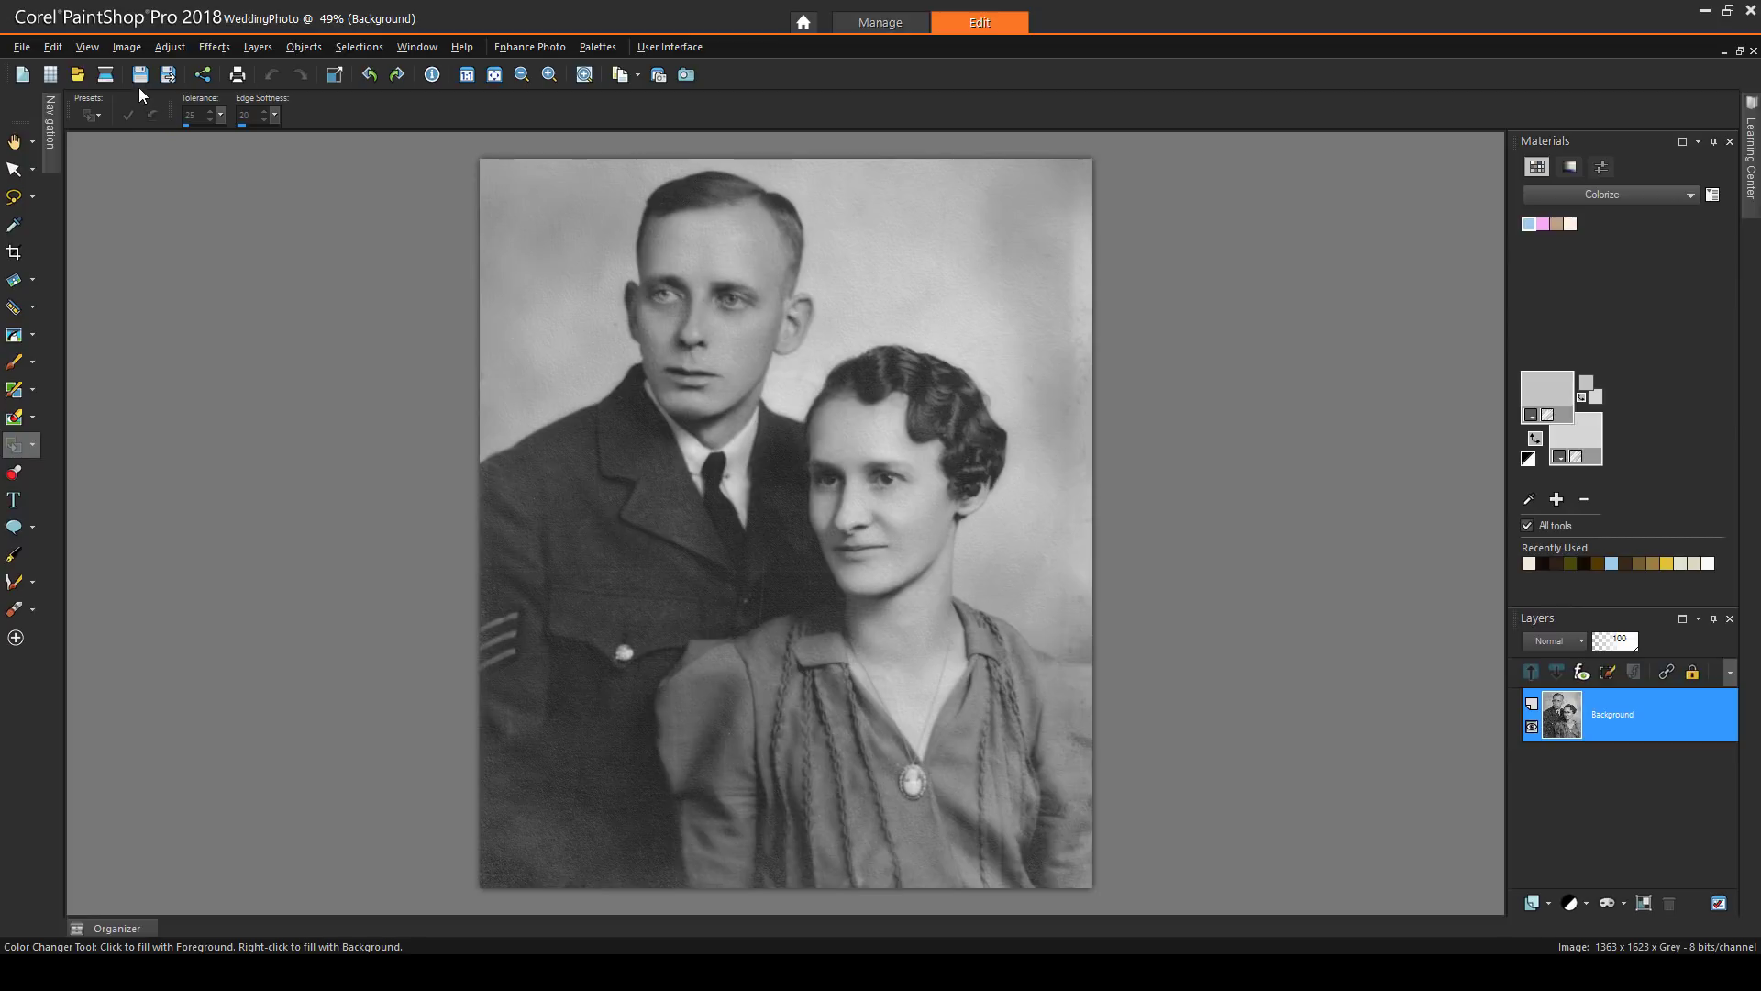
Convert the WeddingPhoto to RGB 16 bits/channel.
{"action": "left_click", "coordinate": [126, 46]}
{"action": "mouse_move", "coordinate": [245, 483]}
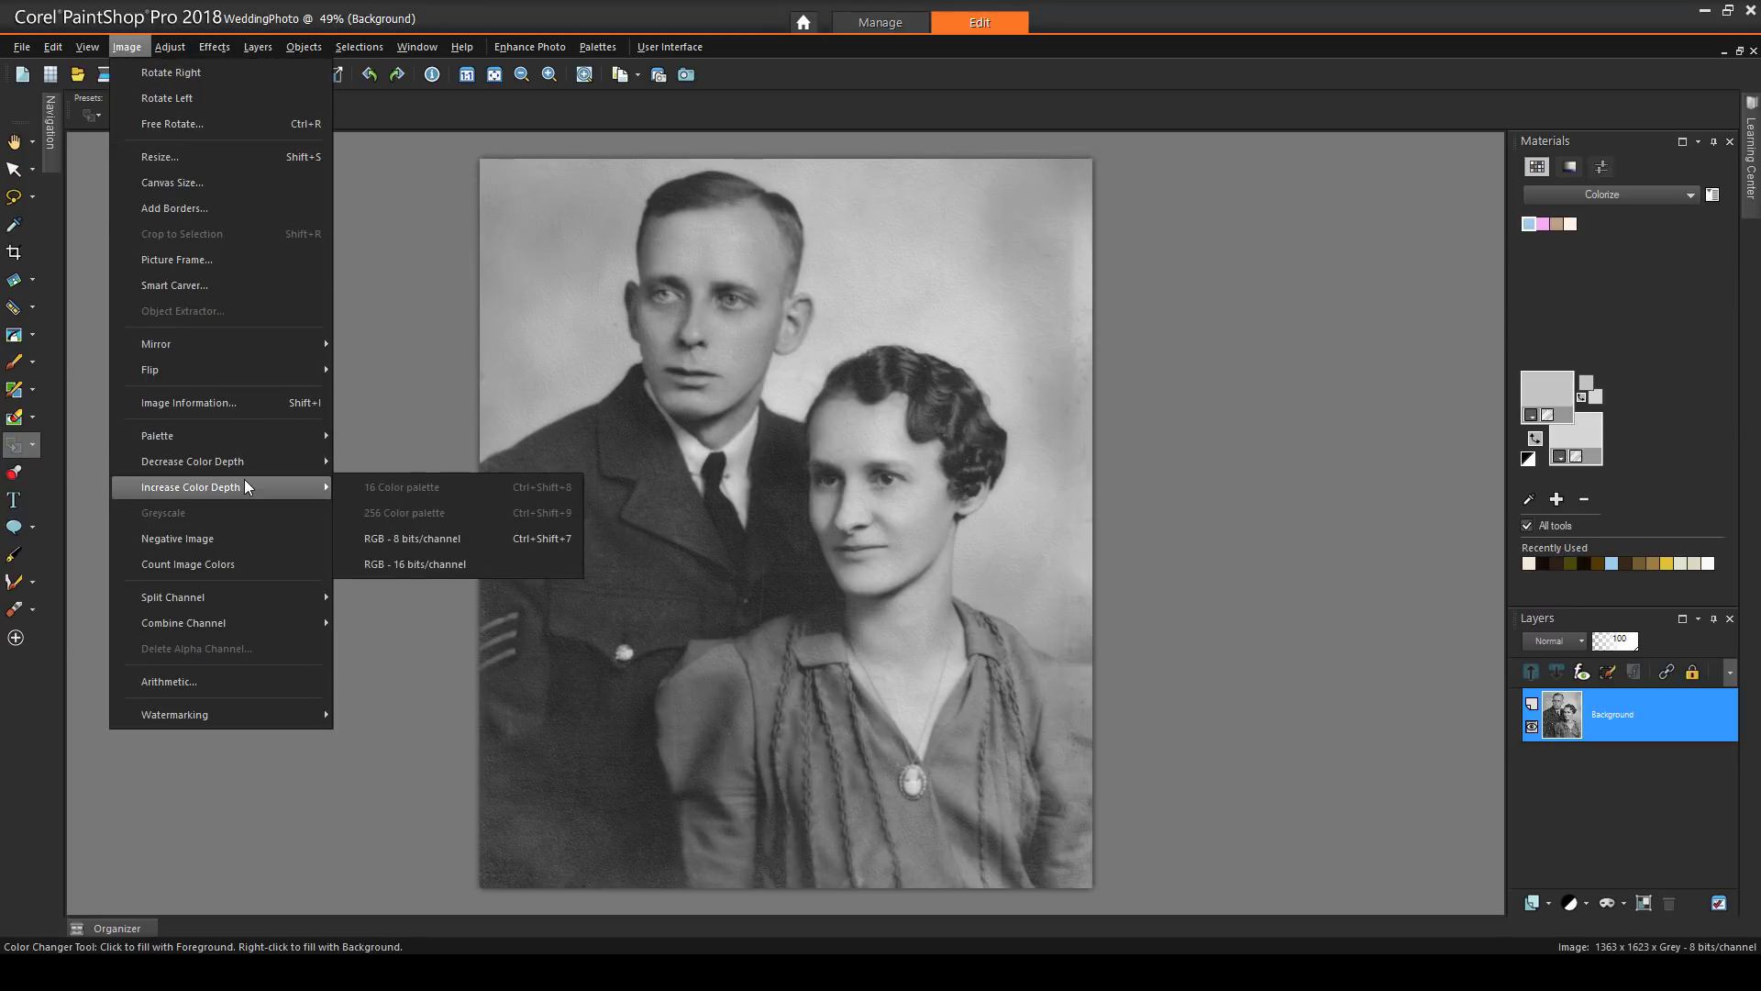
{"action": "left_click", "coordinate": [431, 564]}
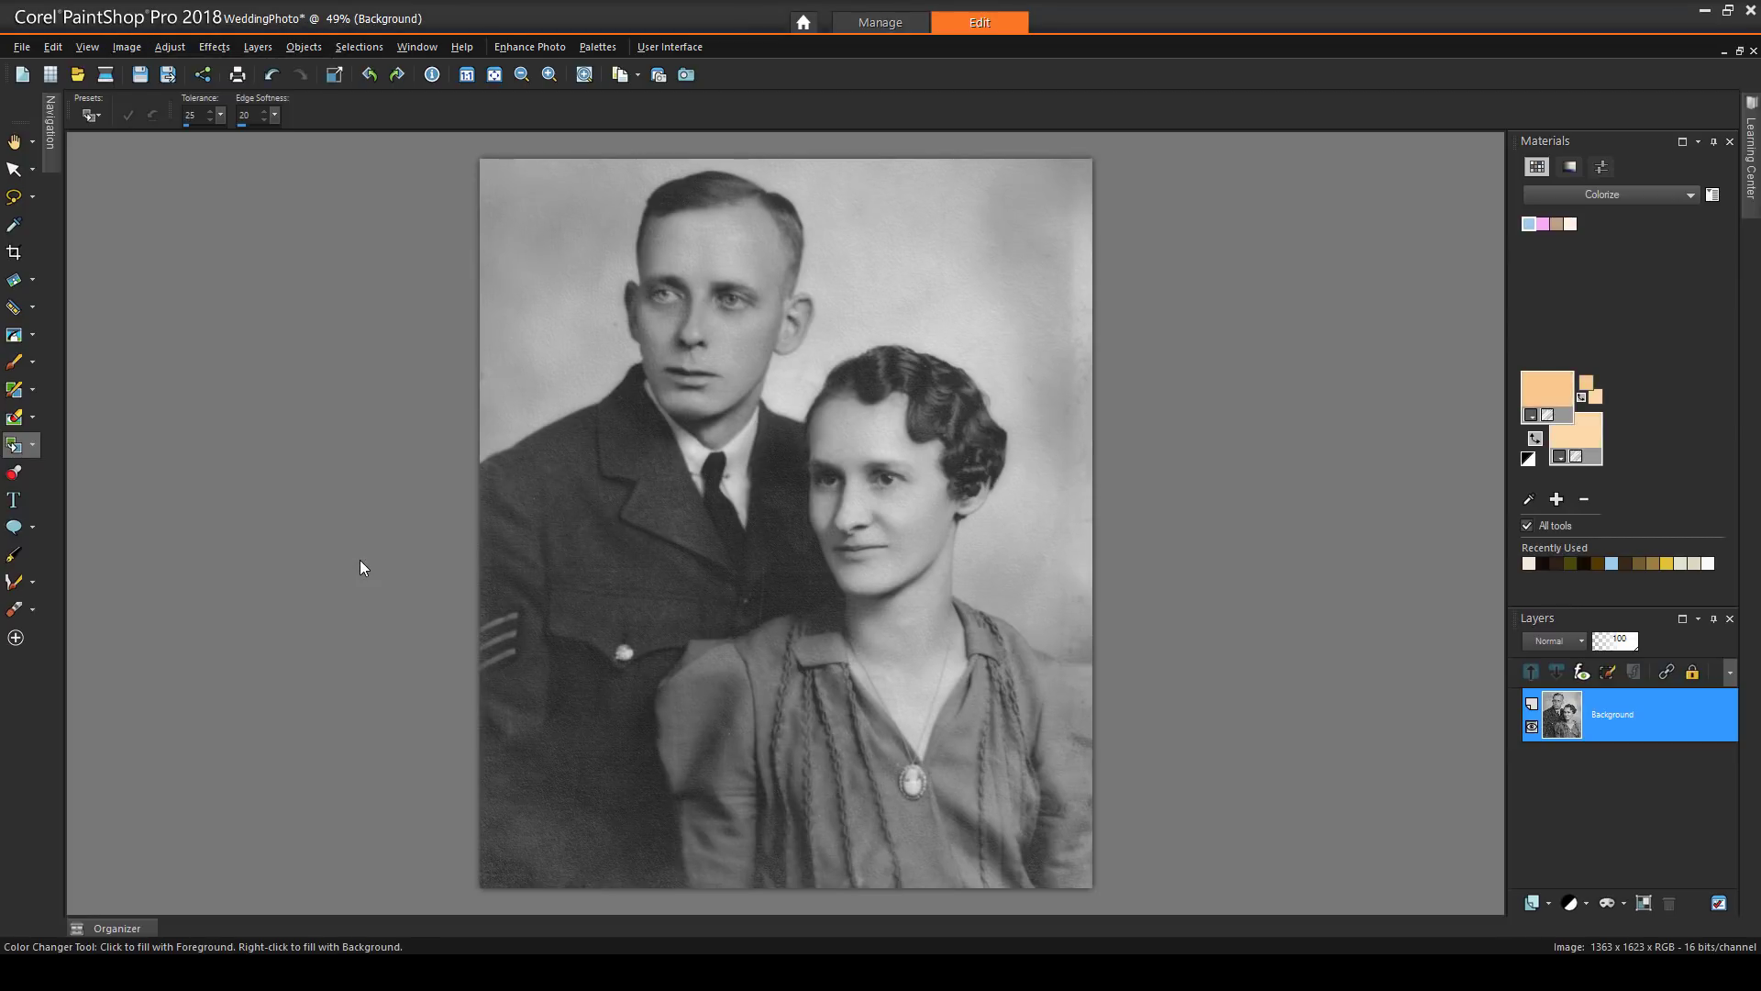
Create an empty raster layer named 'Colorize' above the WeddingPhoto's Background.
{"action": "left_click", "coordinate": [1540, 902]}
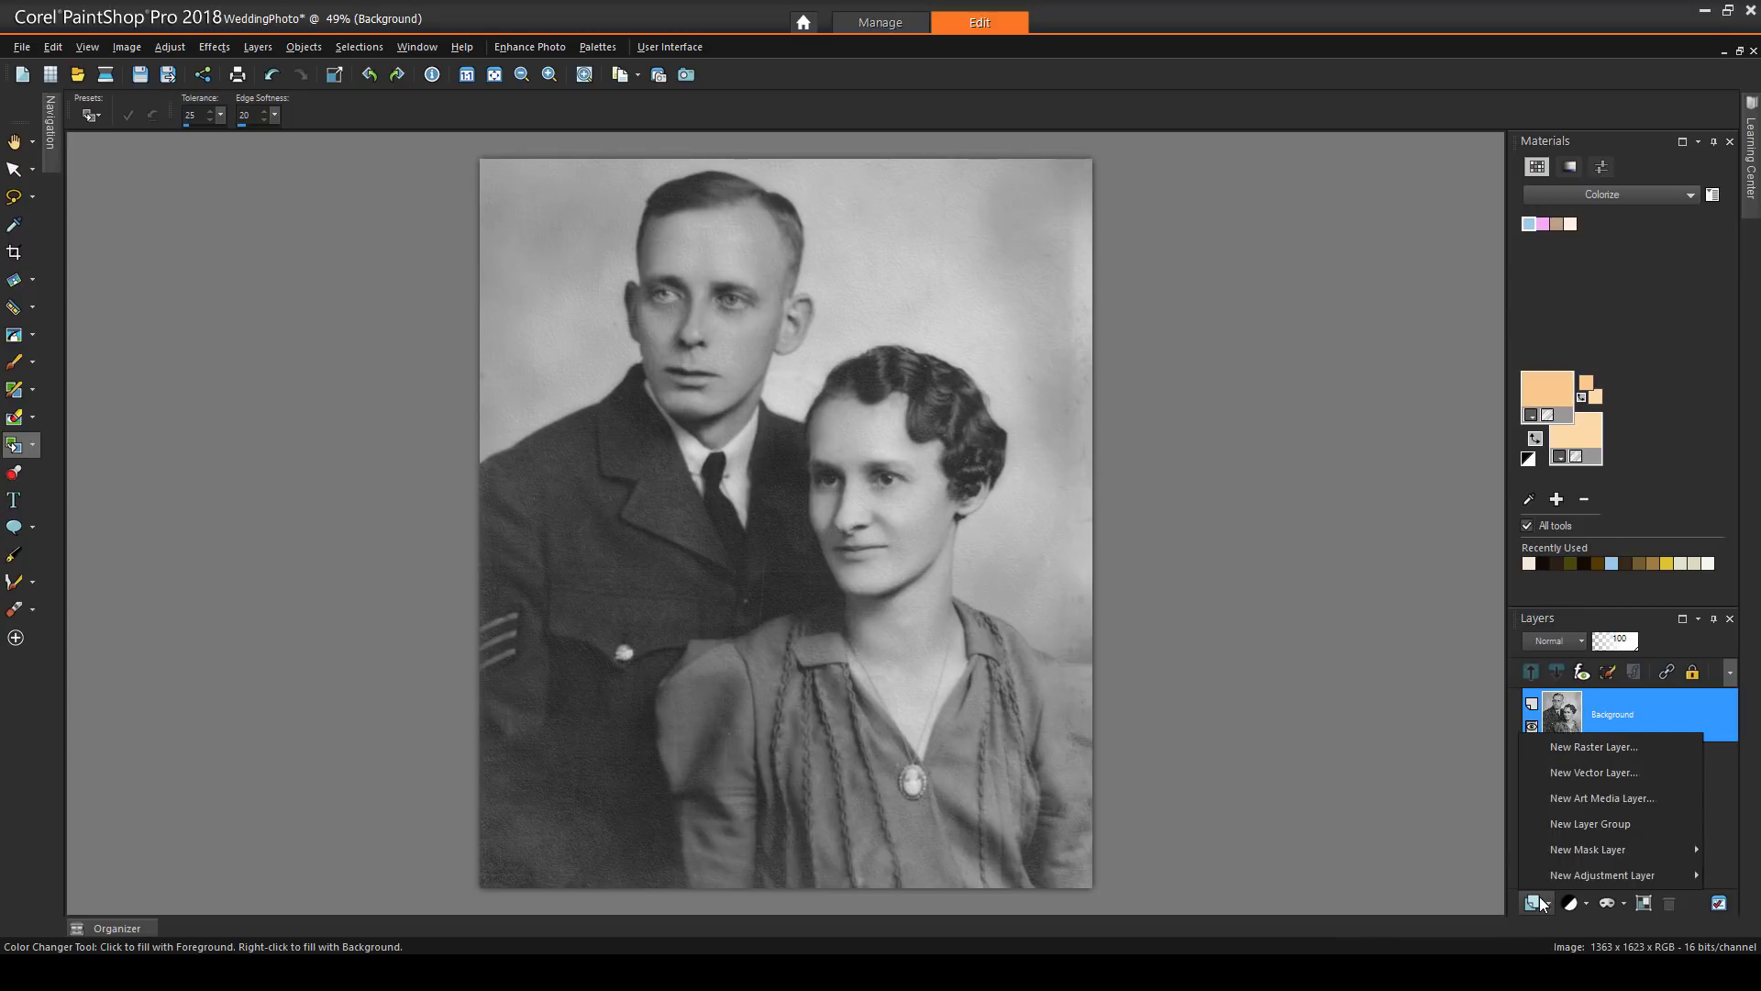
{"action": "left_click", "coordinate": [1567, 747]}
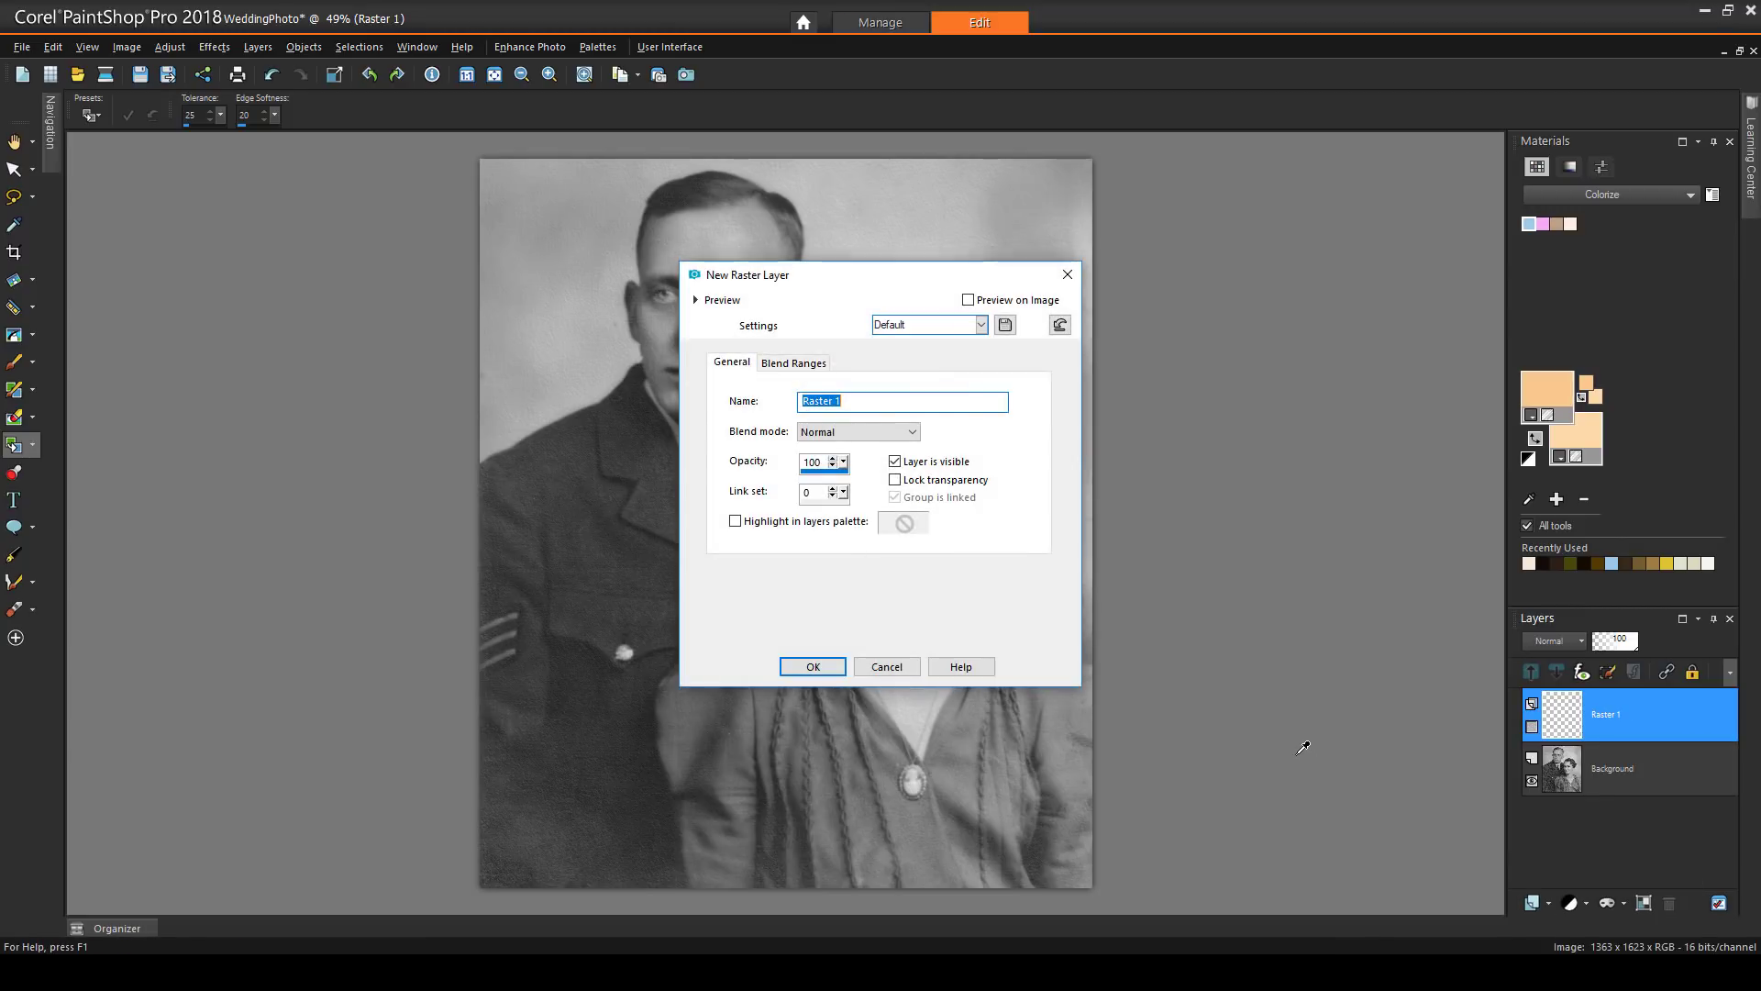
{"action": "type", "text": "Colorize"}
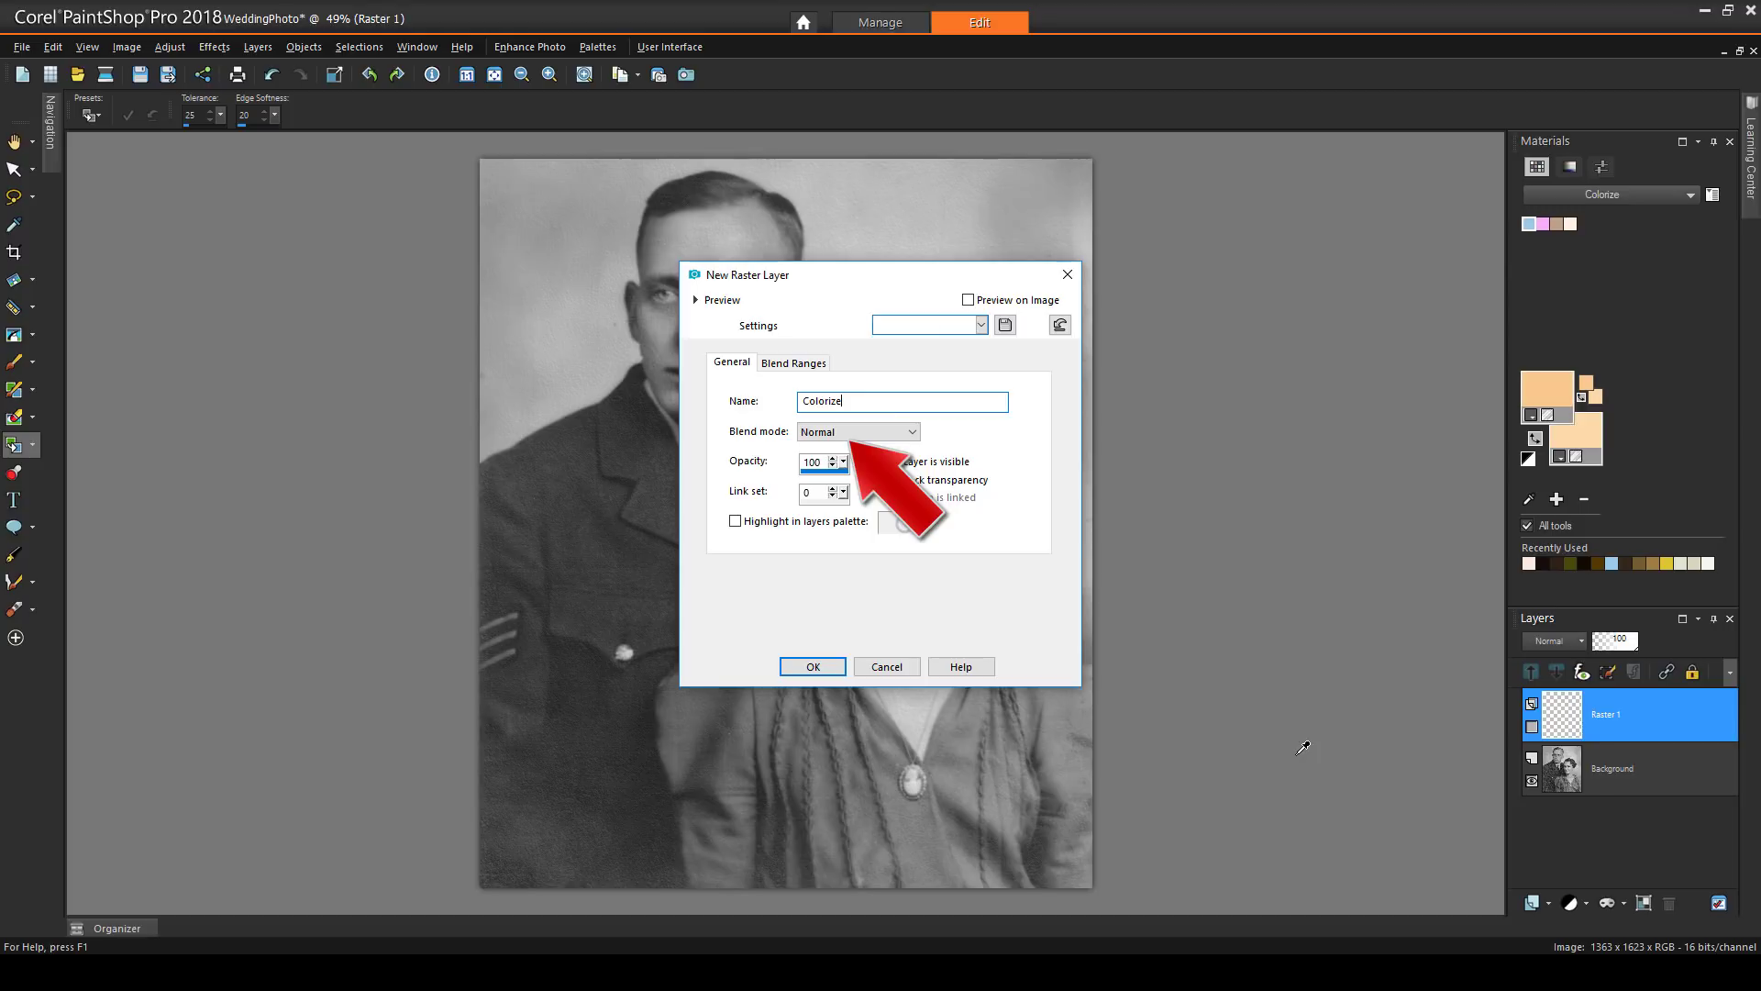
{"action": "key", "text": "Return"}
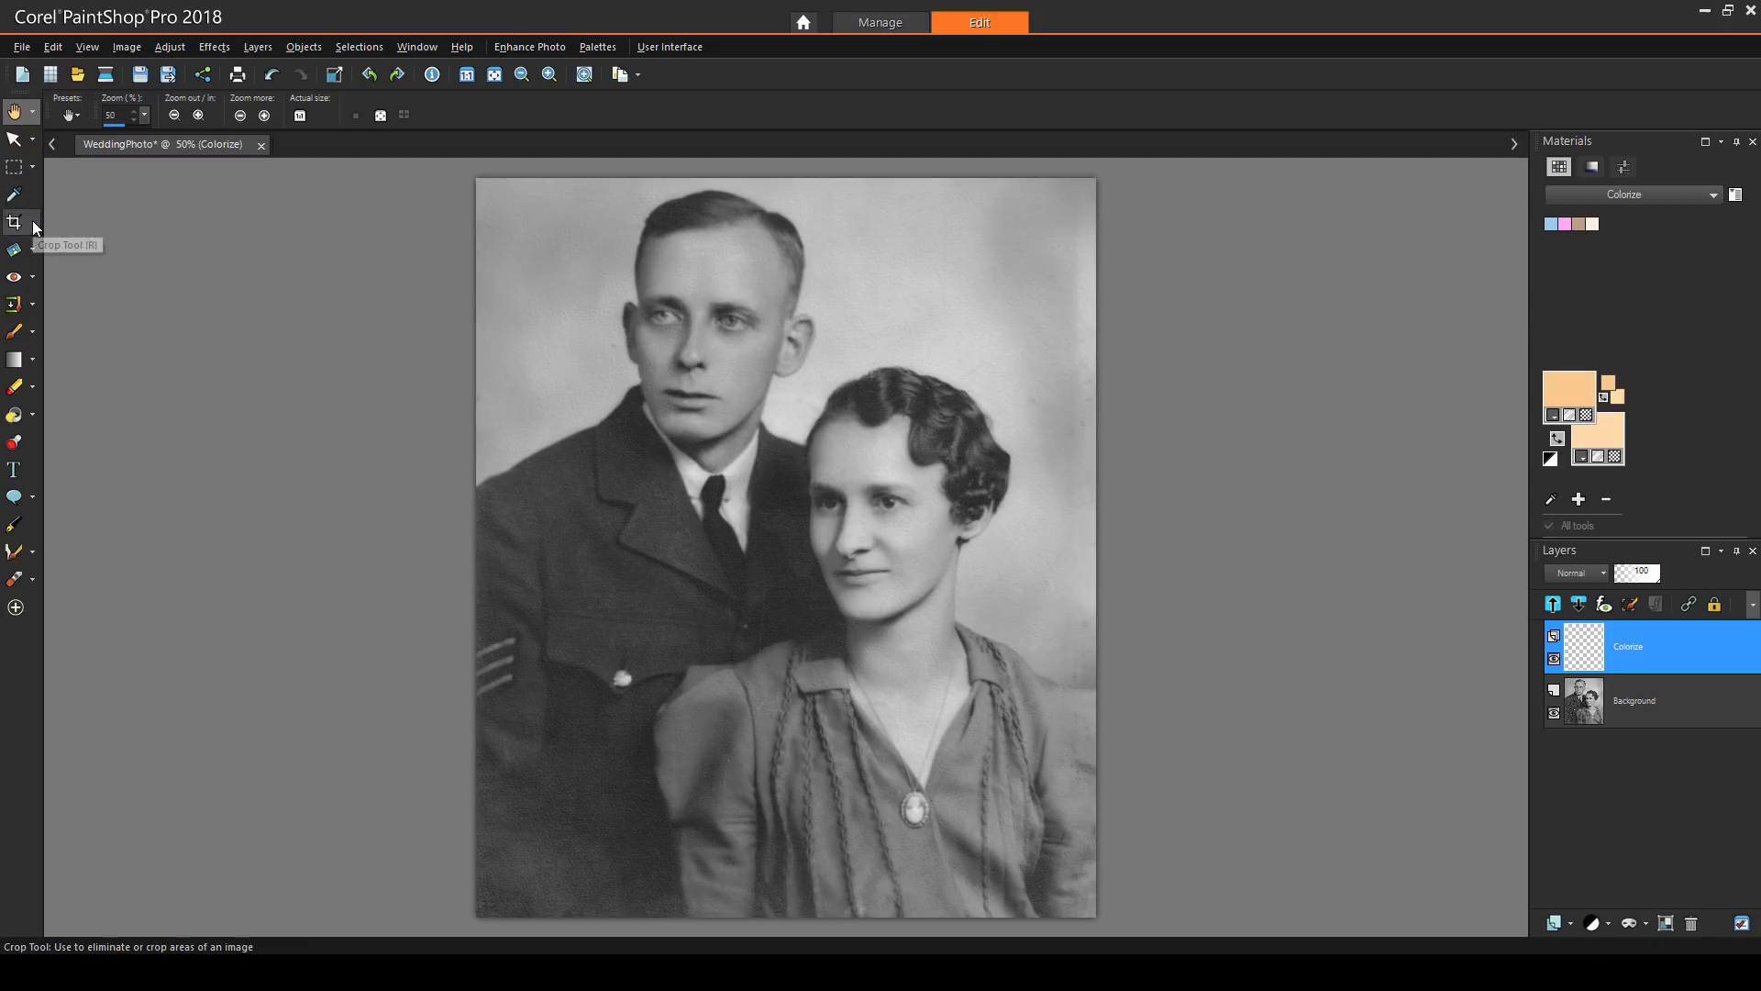
Zoom in and trace a freehand selection around the groom's face.
{"action": "left_click", "coordinate": [30, 161]}
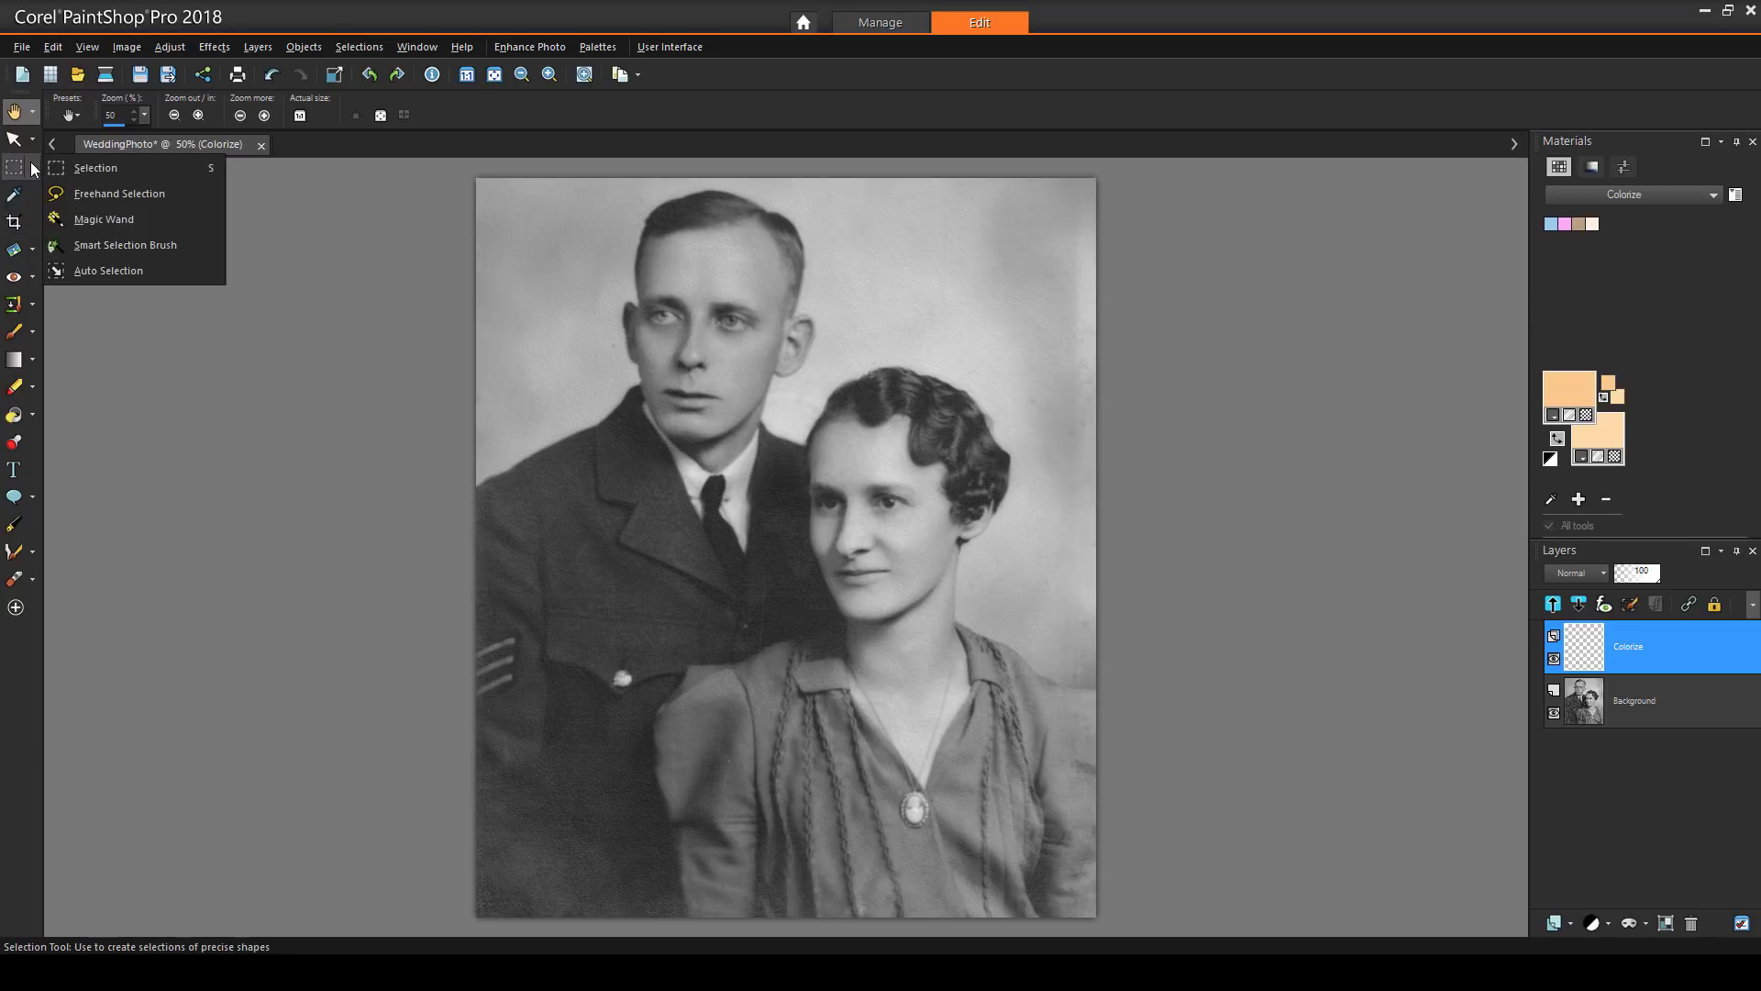
{"action": "left_click", "coordinate": [91, 197]}
{"action": "scroll", "coordinate": [635, 147], "scroll_direction": "up", "scroll_amount": 1}
{"action": "scroll", "coordinate": [676, 263], "scroll_direction": "up", "scroll_amount": 5}
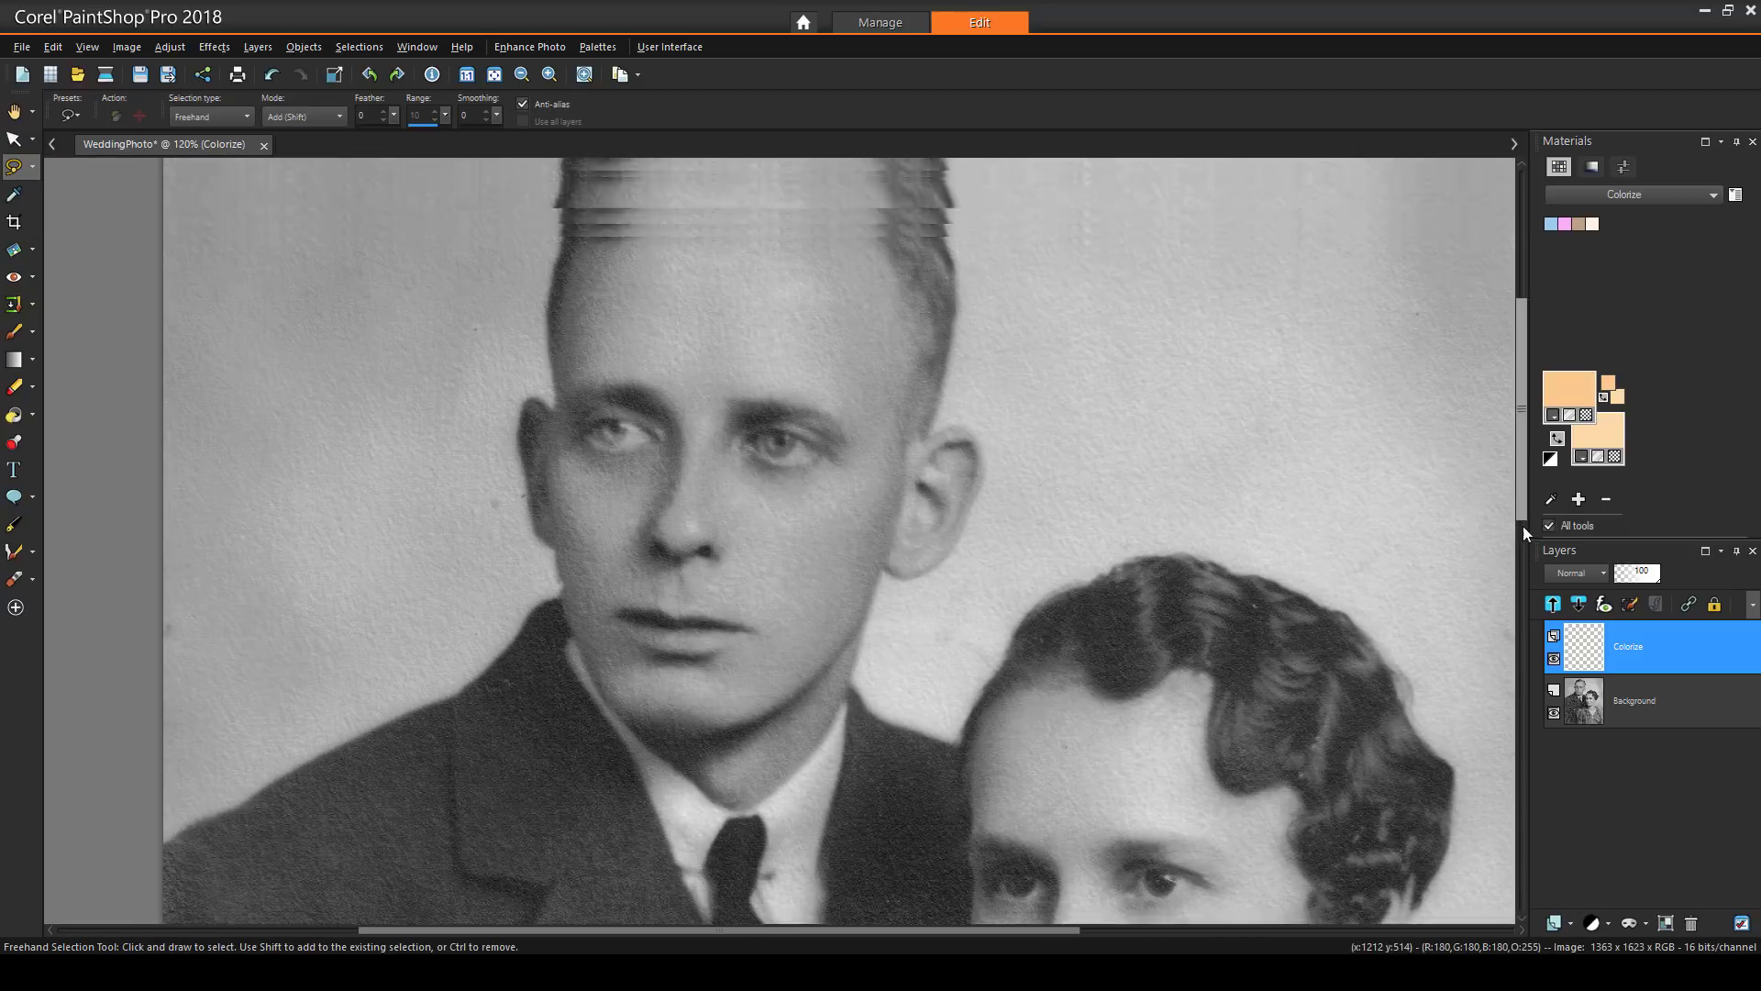
{"action": "mouse_move", "coordinate": [583, 304]}
{"action": "left_mouse_down"}
{"action": "mouse_move", "coordinate": [812, 257]}
{"action": "mouse_move", "coordinate": [868, 274]}
{"action": "mouse_move", "coordinate": [897, 341]}
{"action": "mouse_move", "coordinate": [914, 495]}
{"action": "mouse_move", "coordinate": [959, 482]}
{"action": "mouse_move", "coordinate": [979, 529]}
{"action": "left_mouse_up"}
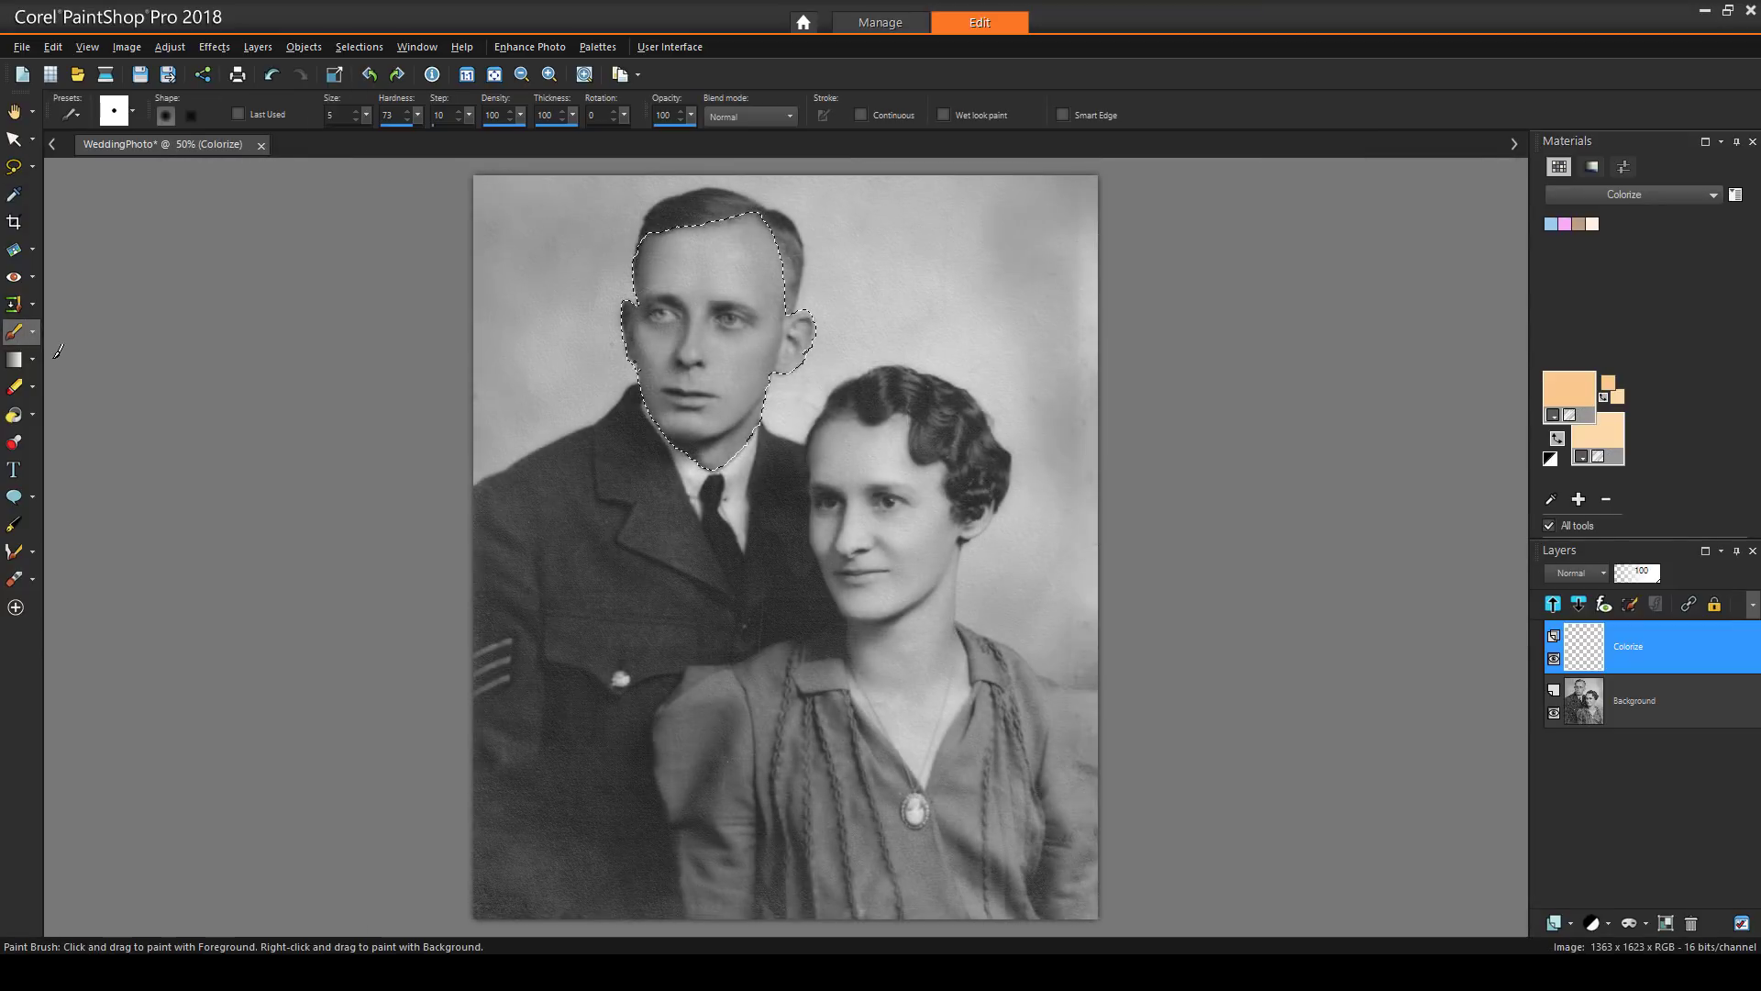
Paint the selected face pink and lower the Colorize layer's opacity to 16.
{"action": "left_click", "coordinate": [1592, 421]}
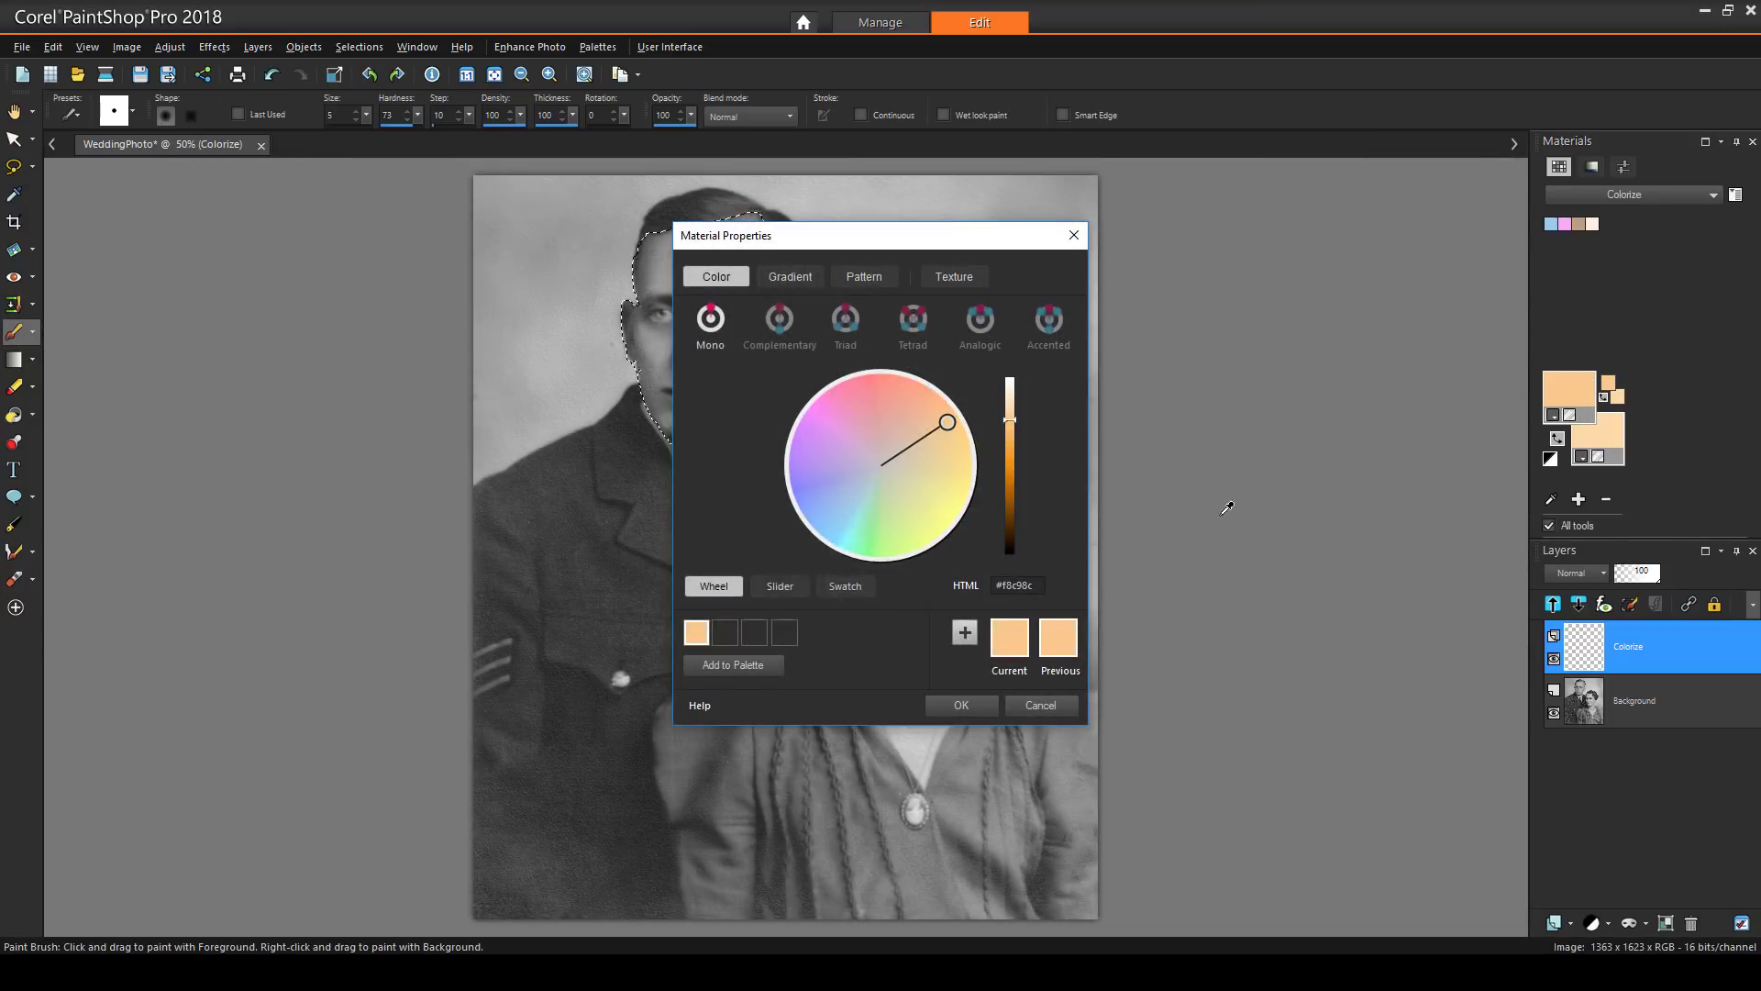
{"action": "left_click", "coordinate": [817, 421]}
{"action": "left_click", "coordinate": [960, 705]}
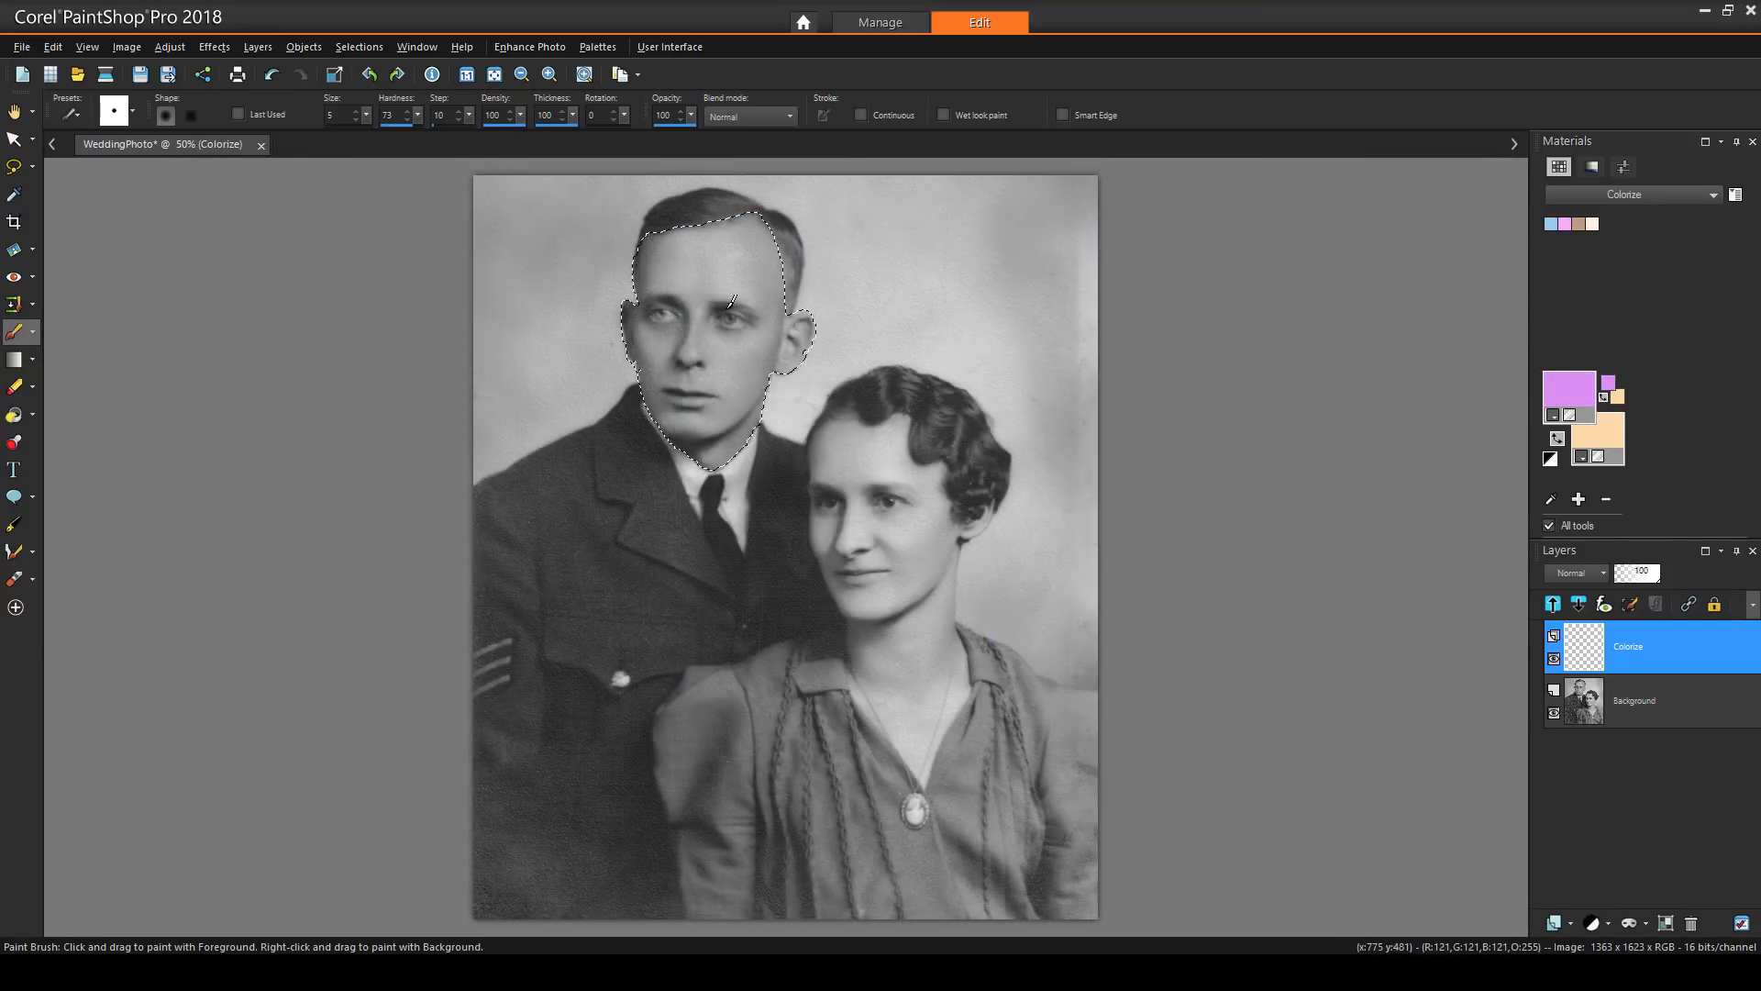
{"action": "mouse_move", "coordinate": [679, 266]}
{"action": "left_mouse_down"}
{"action": "mouse_move", "coordinate": [700, 415]}
{"action": "mouse_move", "coordinate": [822, 326]}
{"action": "mouse_move", "coordinate": [718, 219]}
{"action": "mouse_move", "coordinate": [621, 295]}
{"action": "mouse_move", "coordinate": [658, 383]}
{"action": "mouse_move", "coordinate": [794, 304]}
{"action": "mouse_move", "coordinate": [666, 344]}
{"action": "left_mouse_up"}
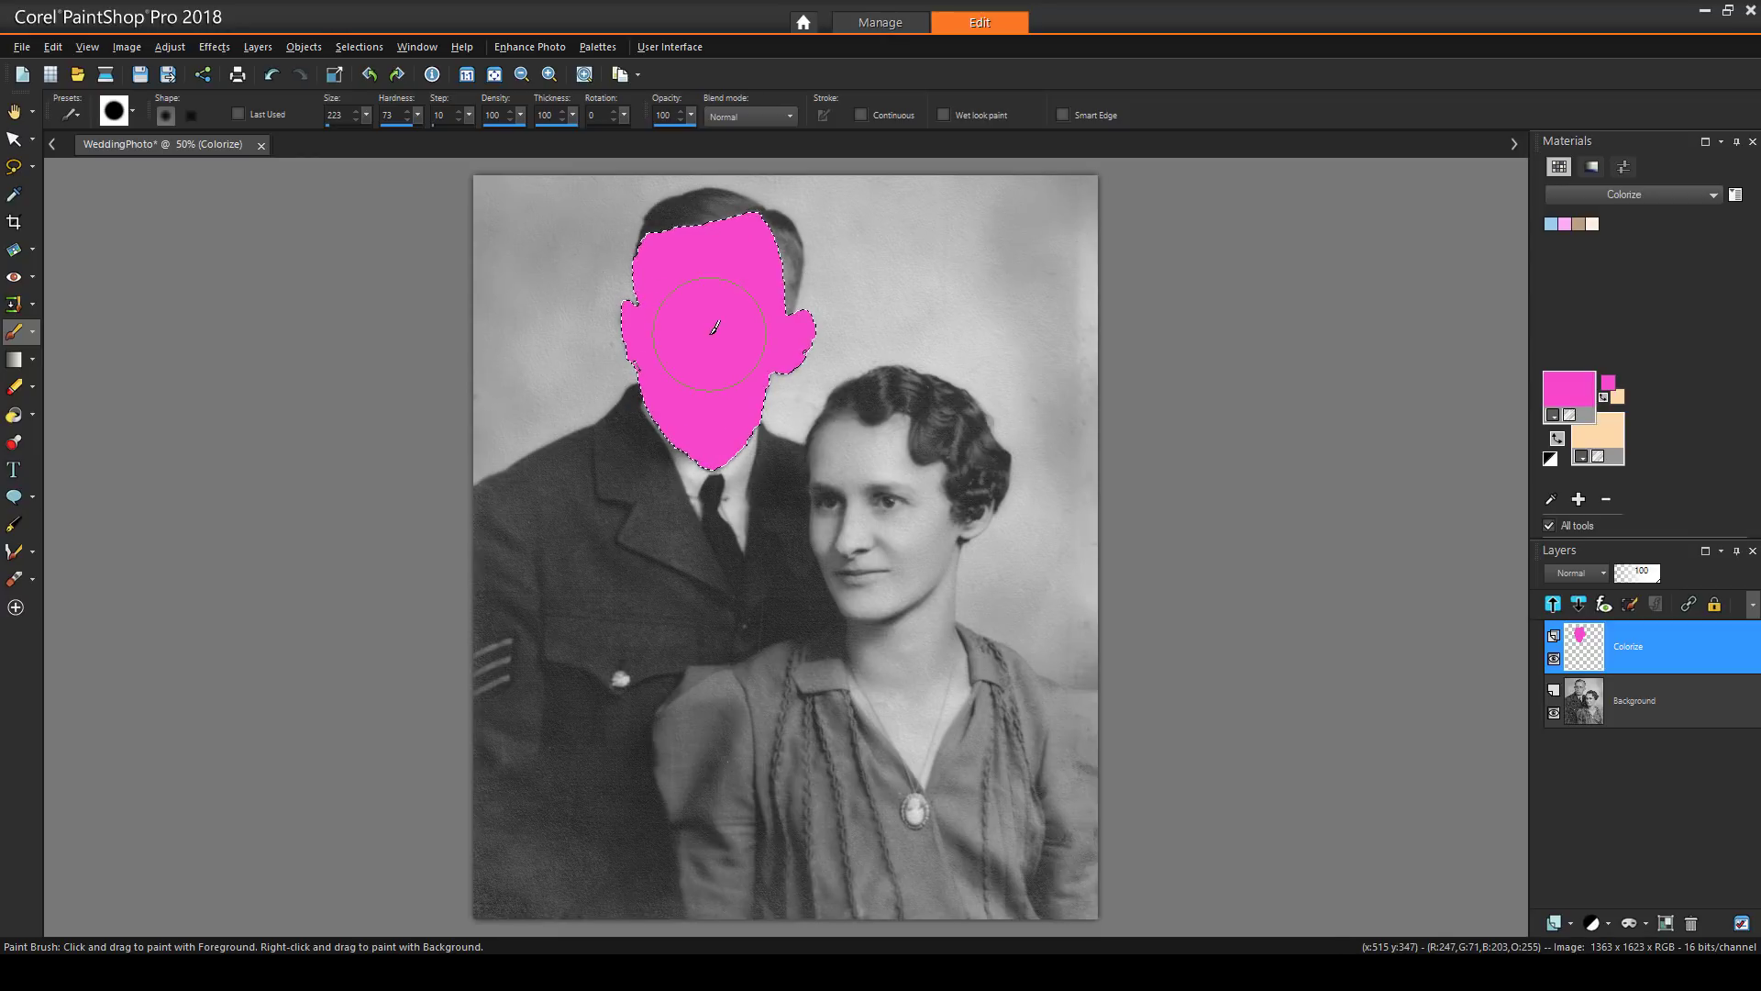
{"action": "left_click", "coordinate": [1627, 576]}
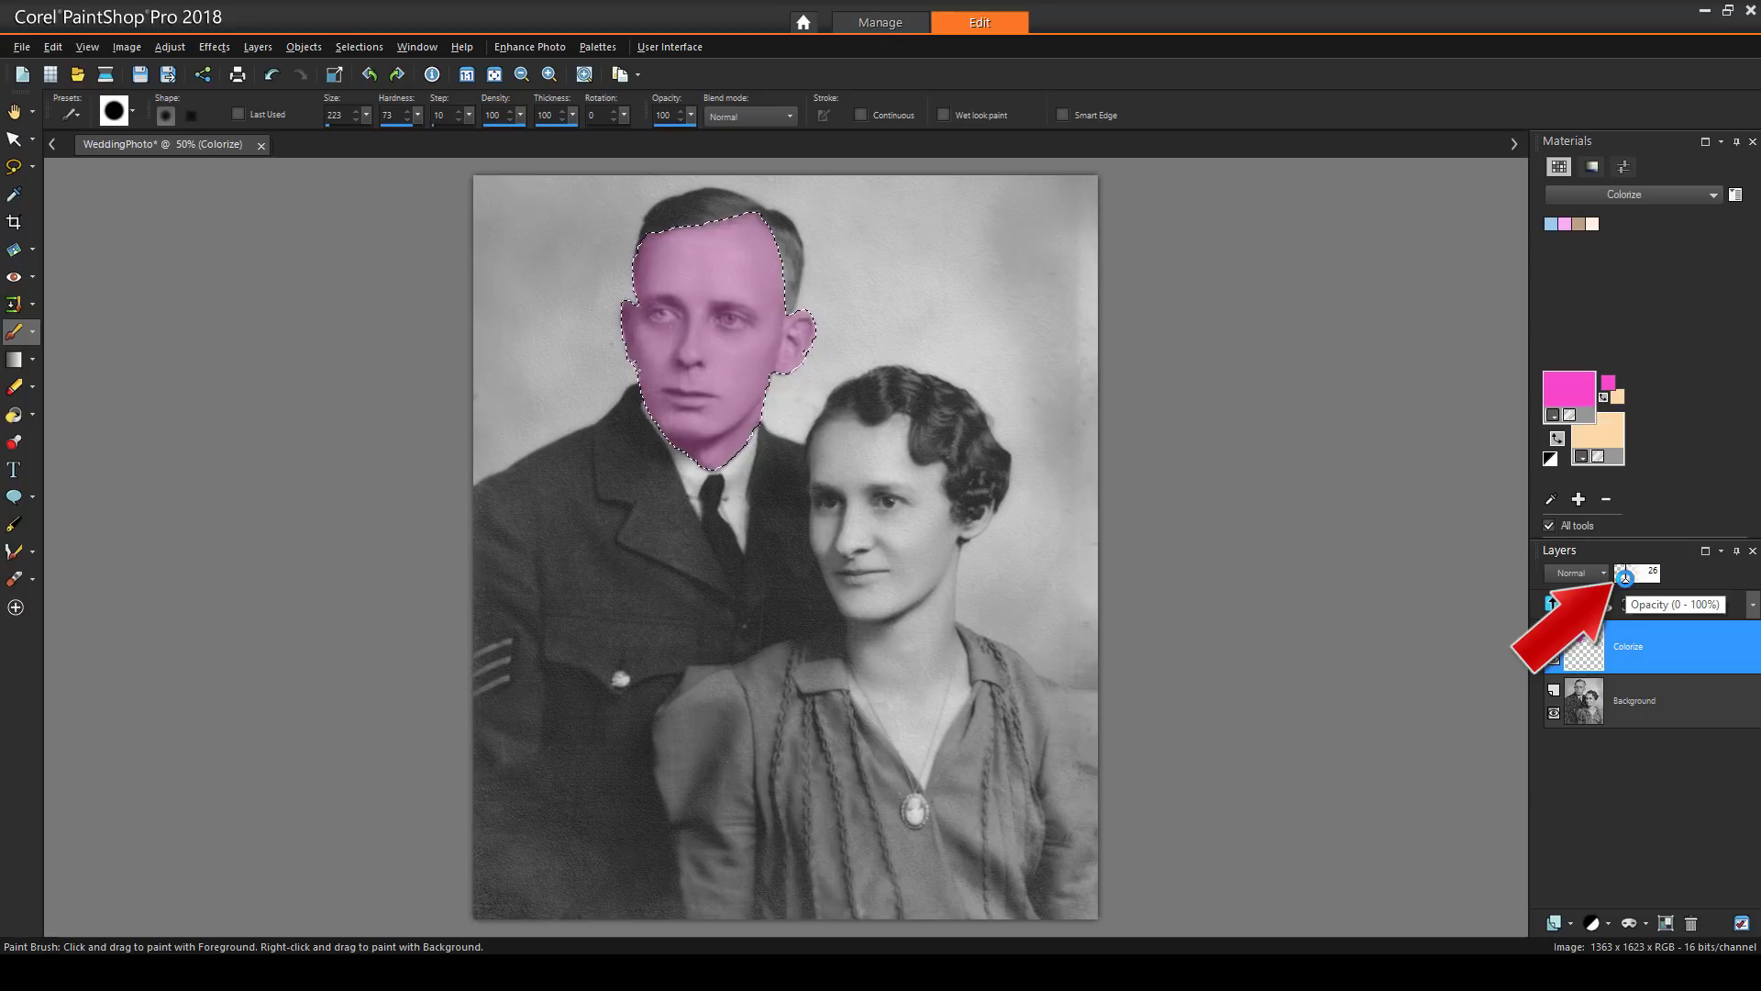
{"action": "left_click_drag", "start_coordinate": [1628, 587], "coordinate": [1622, 587]}
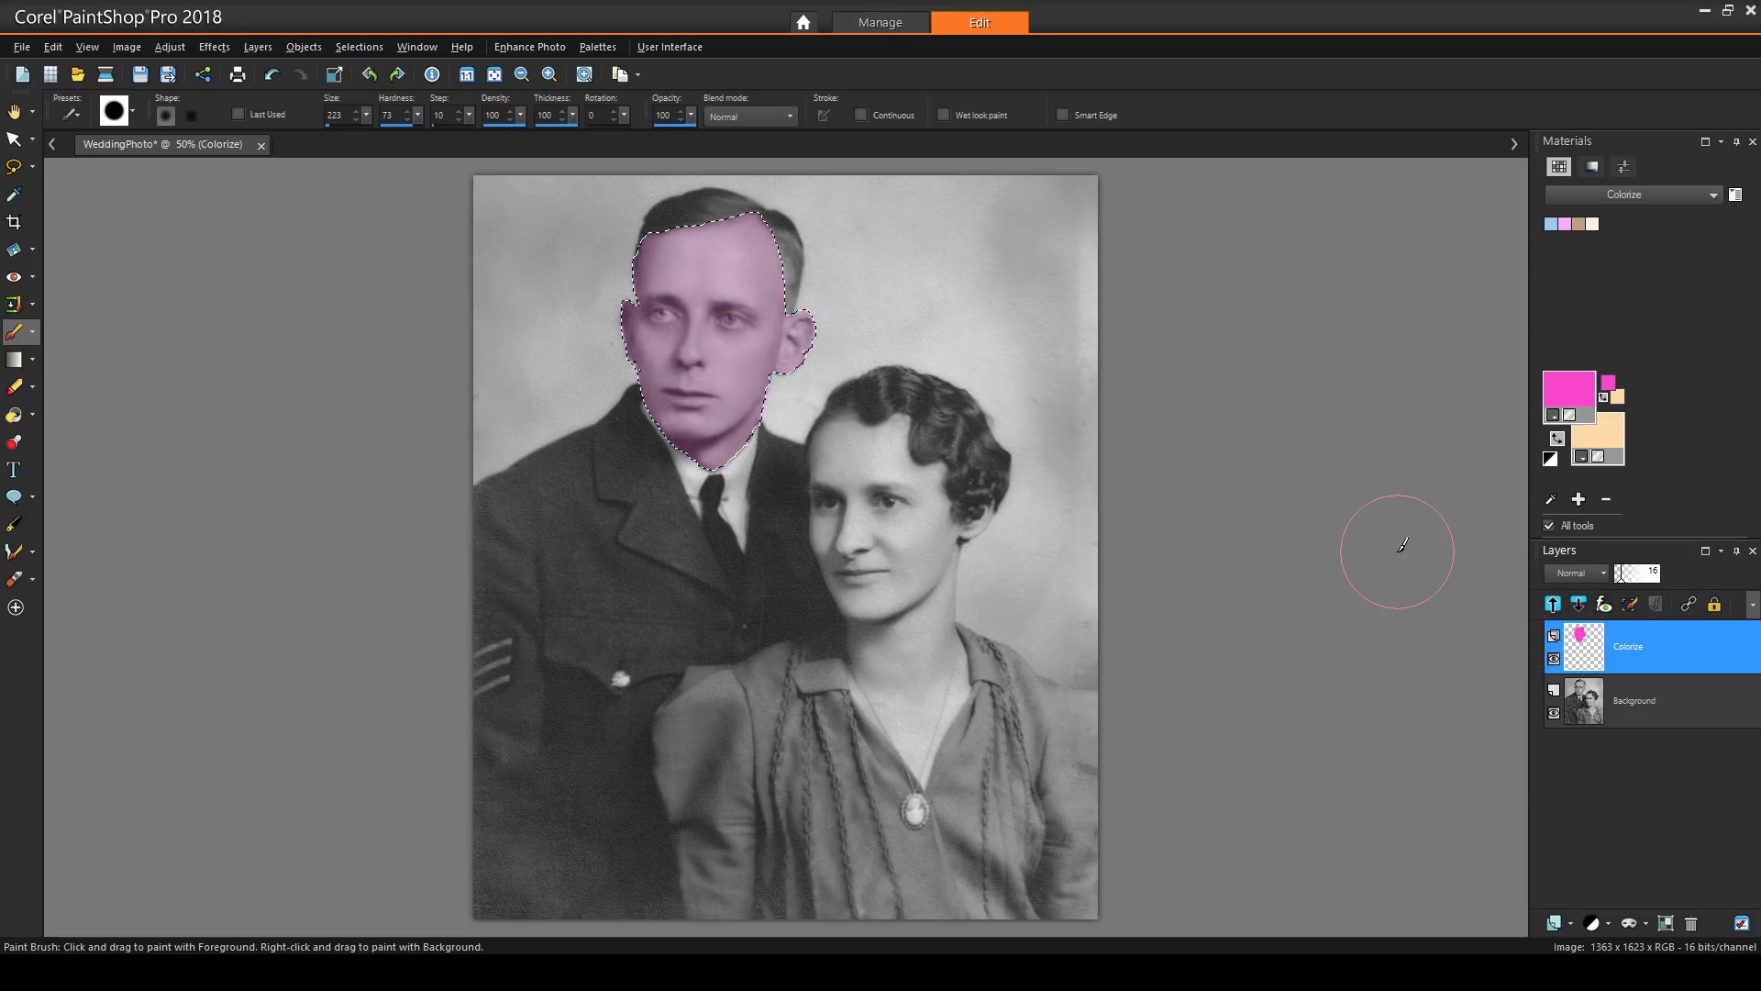
{"action": "key", "text": "ctrl+d"}
Colorize the groom's face at Hue 34, Saturation 52, Lightness -2, then deselect.
{"action": "left_click", "coordinate": [184, 53]}
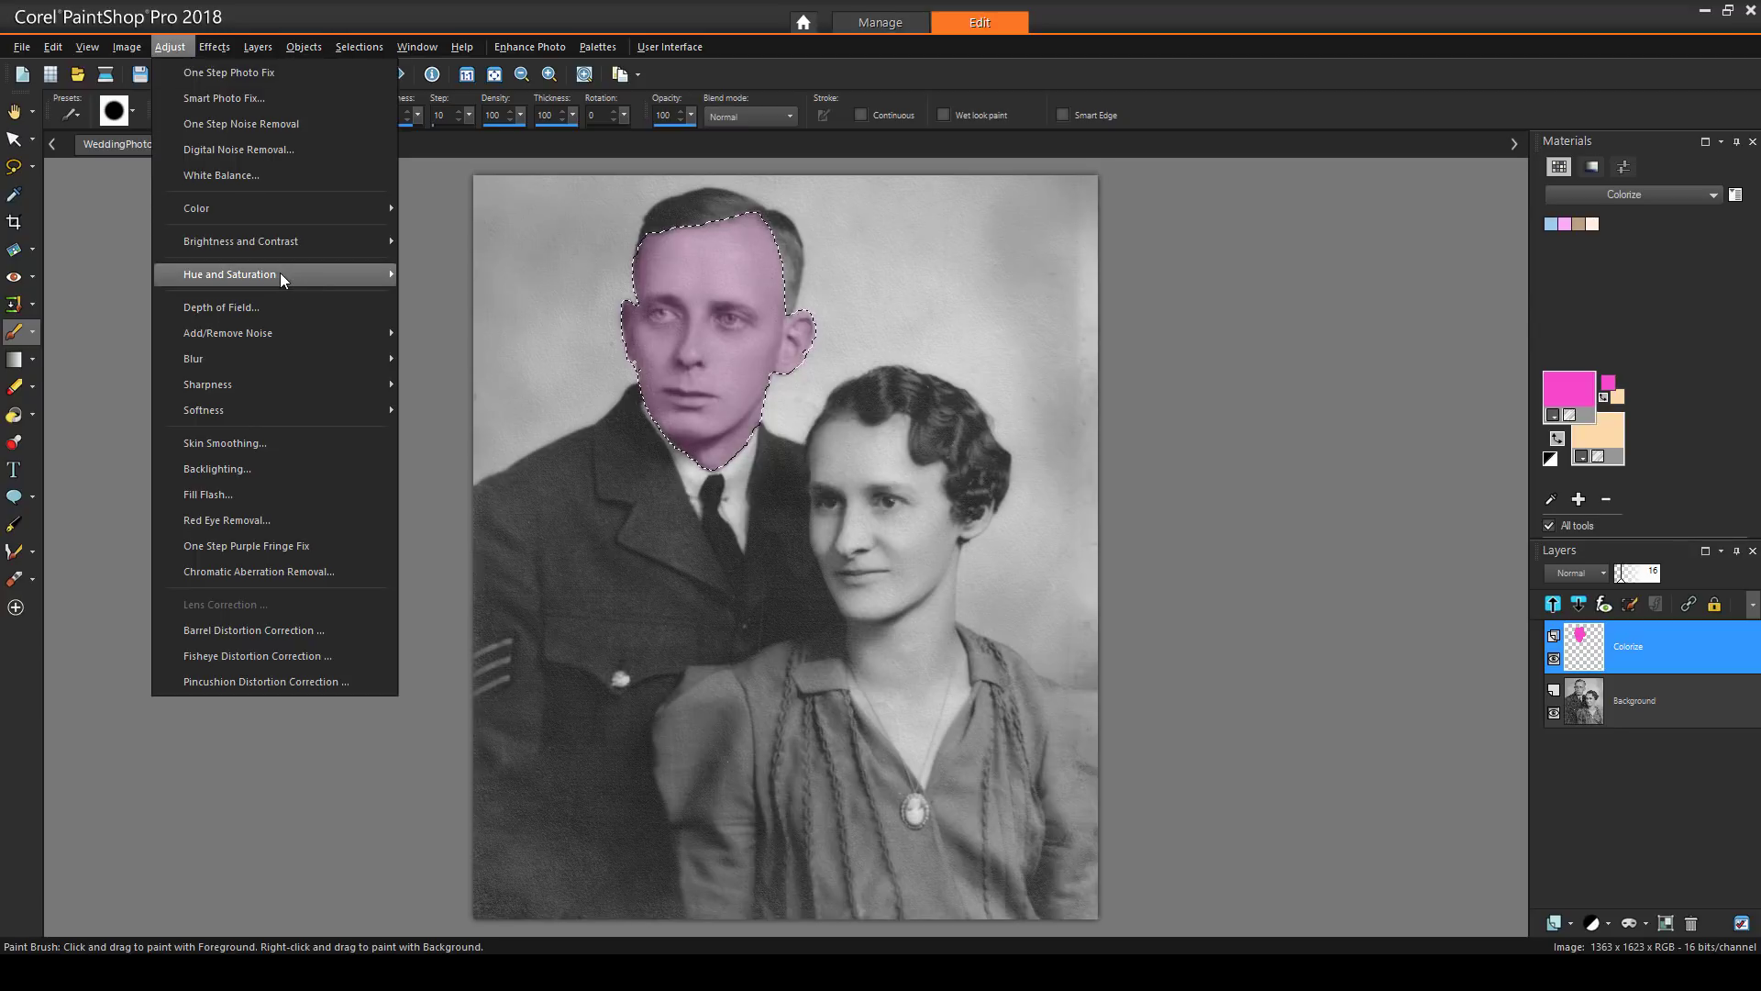
{"action": "mouse_move", "coordinate": [279, 274]}
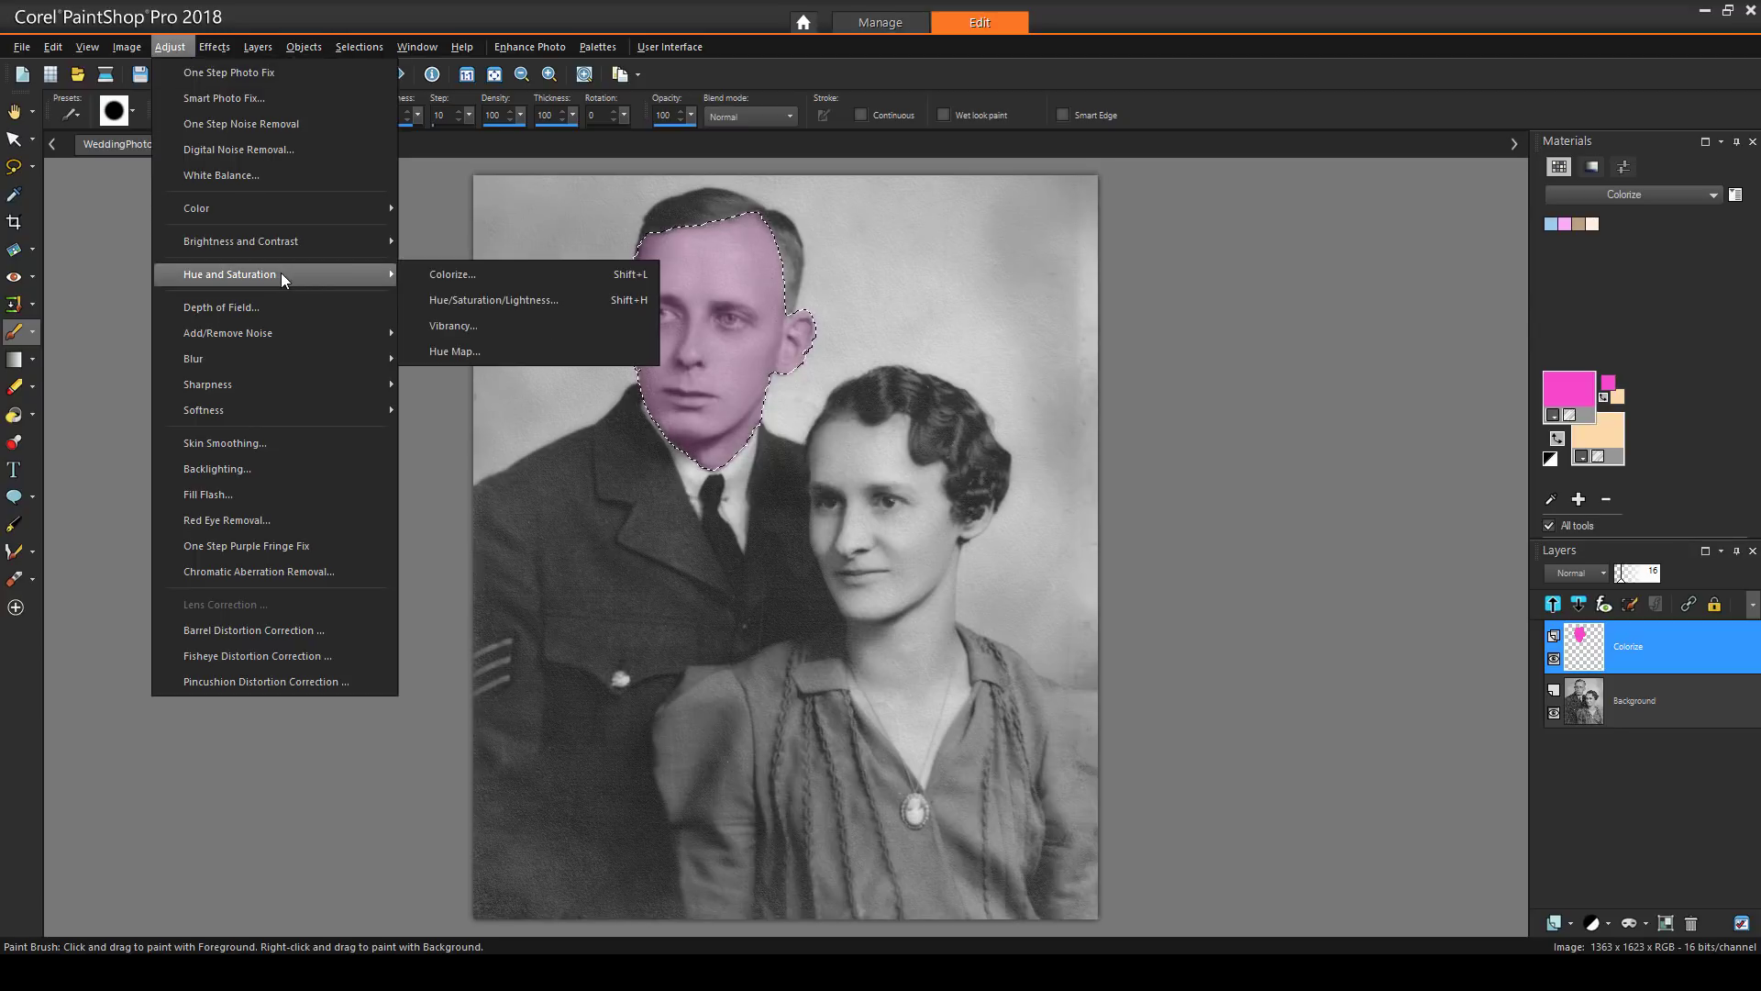
{"action": "left_click", "coordinate": [410, 302]}
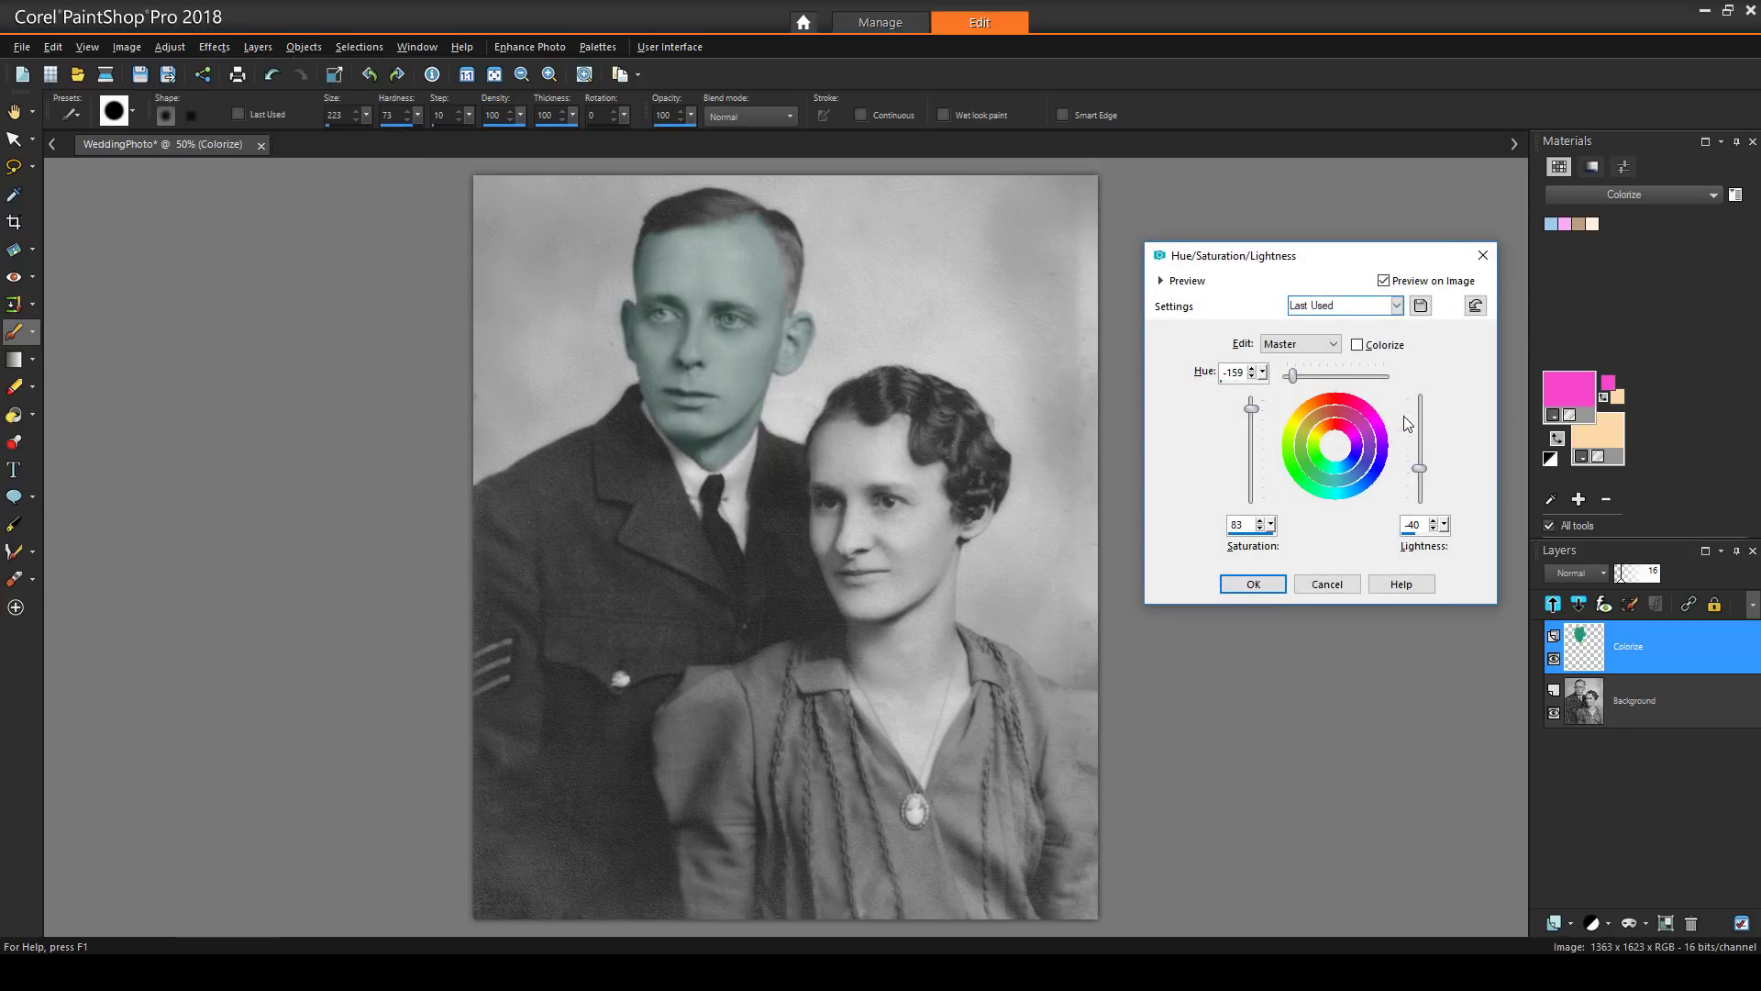
{"action": "left_click", "coordinate": [1358, 345]}
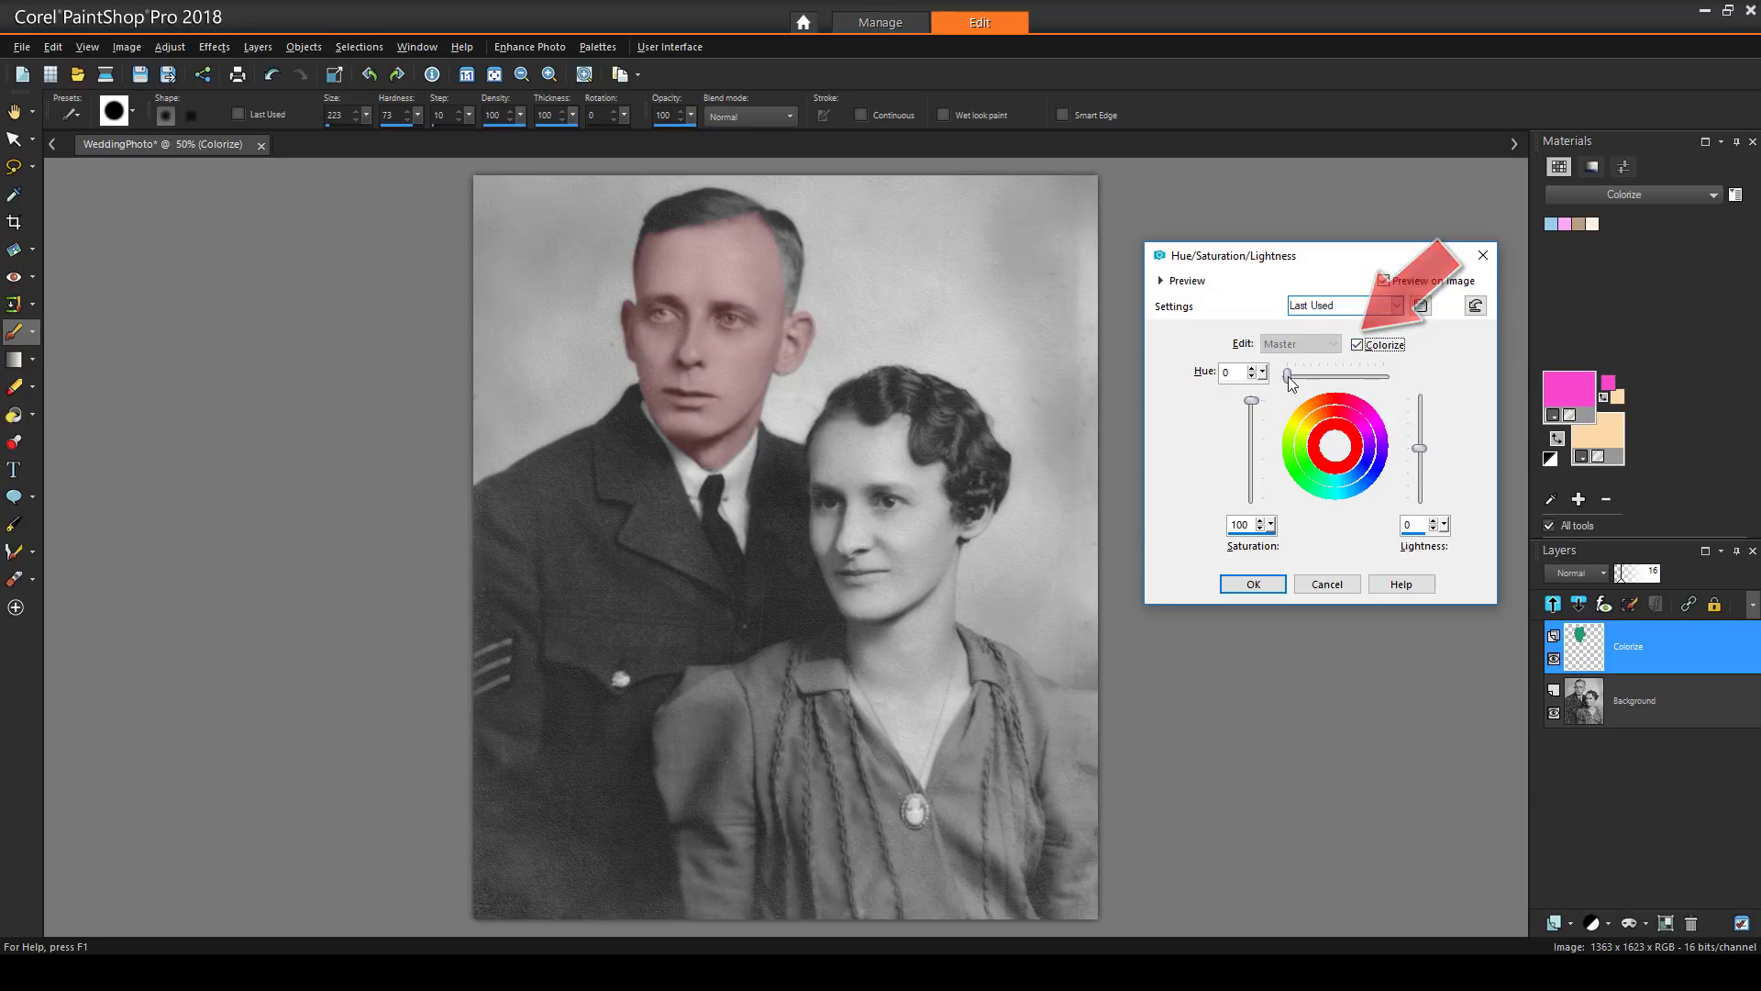
{"action": "left_click_drag", "start_coordinate": [1288, 377], "coordinate": [1251, 446]}
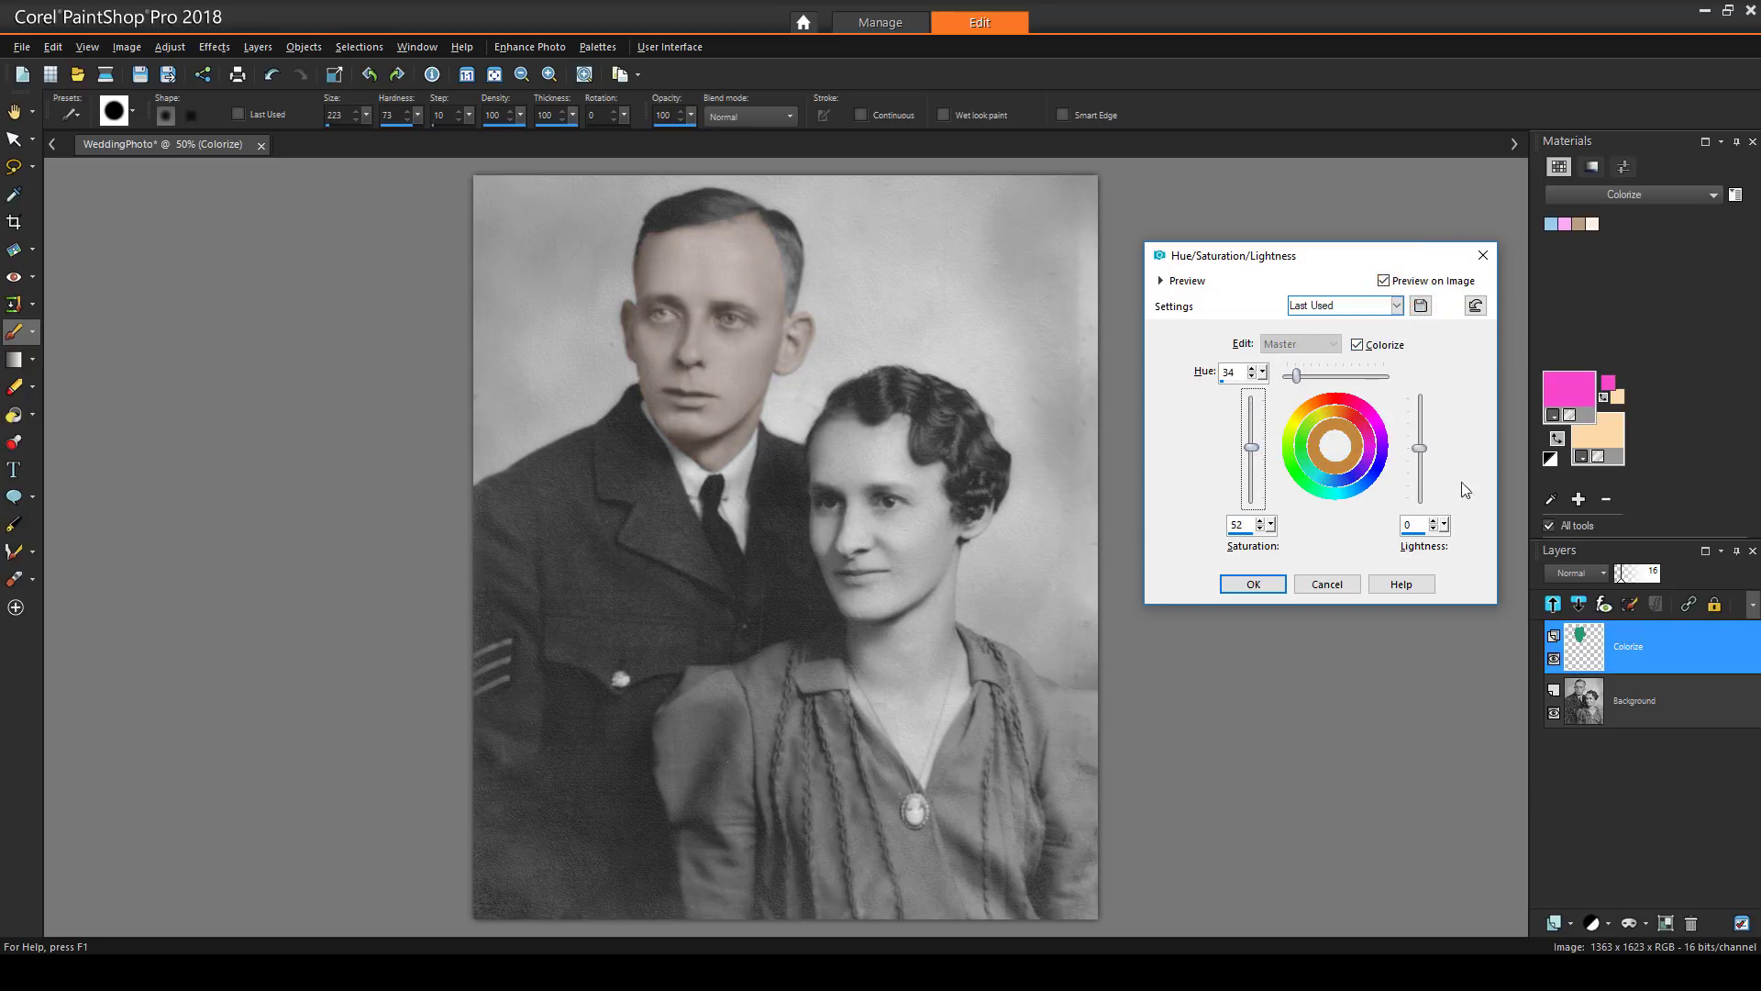
{"action": "left_click_drag", "start_coordinate": [1420, 447], "coordinate": [1423, 459]}
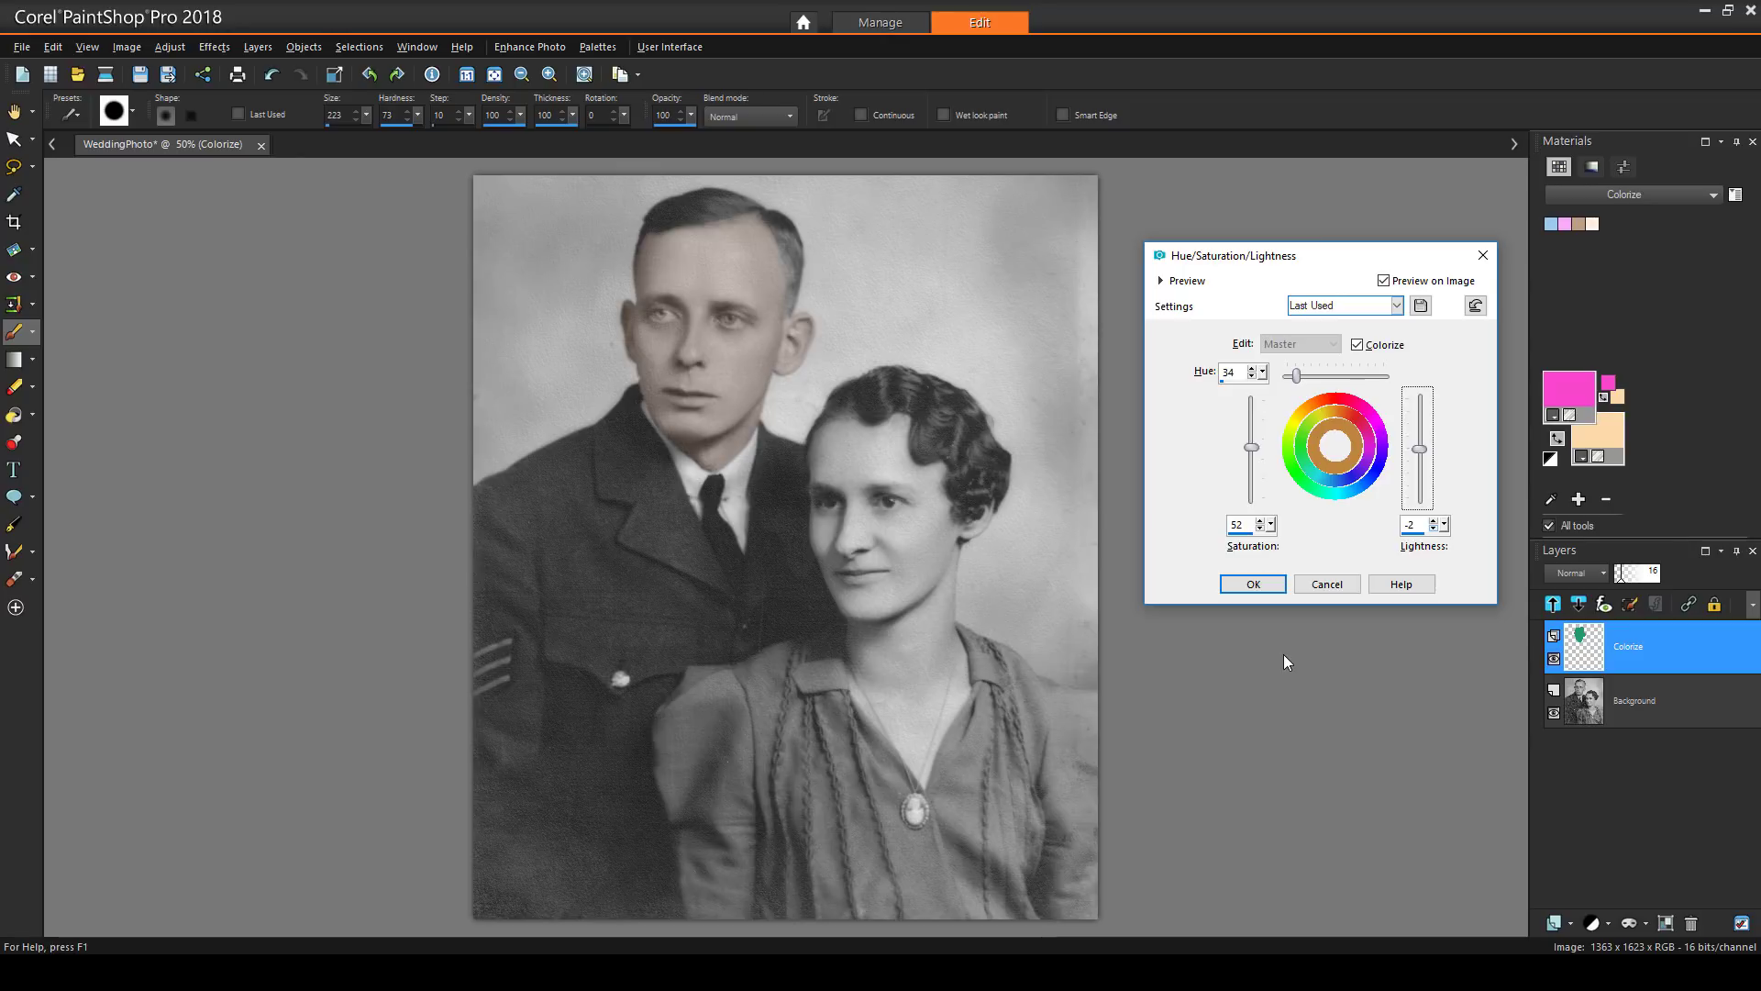
{"action": "left_click", "coordinate": [1254, 583]}
{"action": "key", "text": "ctrl+d"}
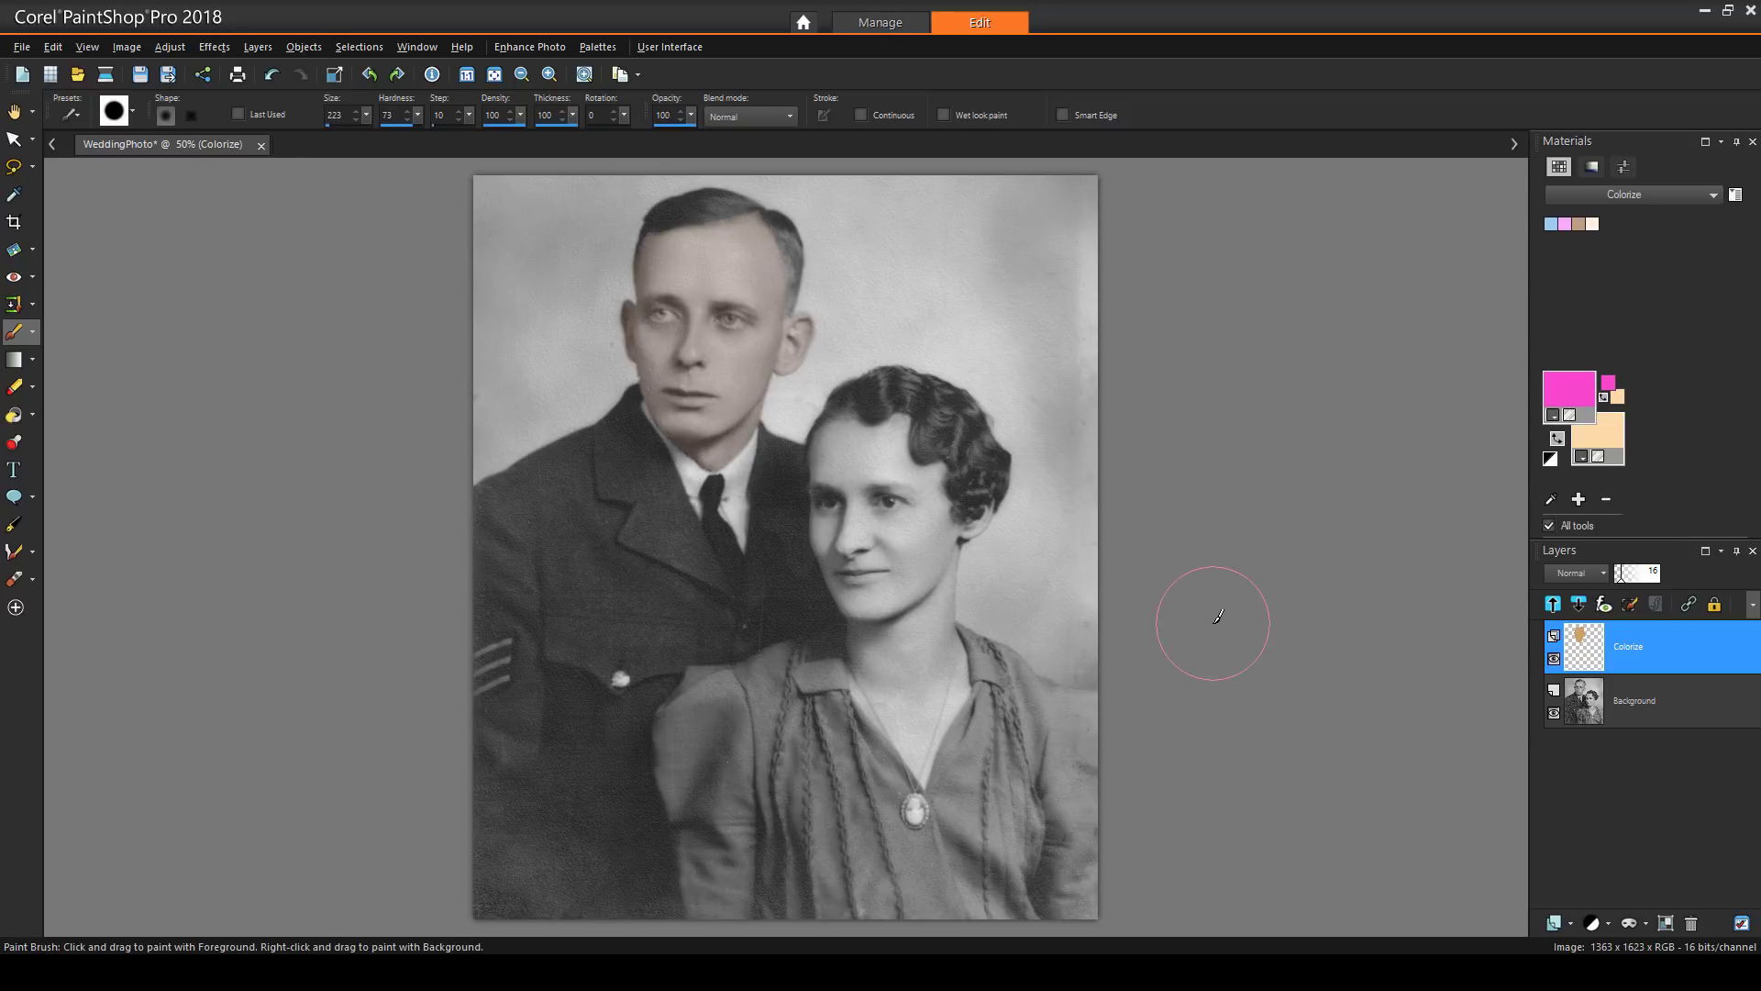
Select the groom's dark uniform on the Background layer with the Smart Selection Brush.
{"action": "left_click", "coordinate": [32, 167]}
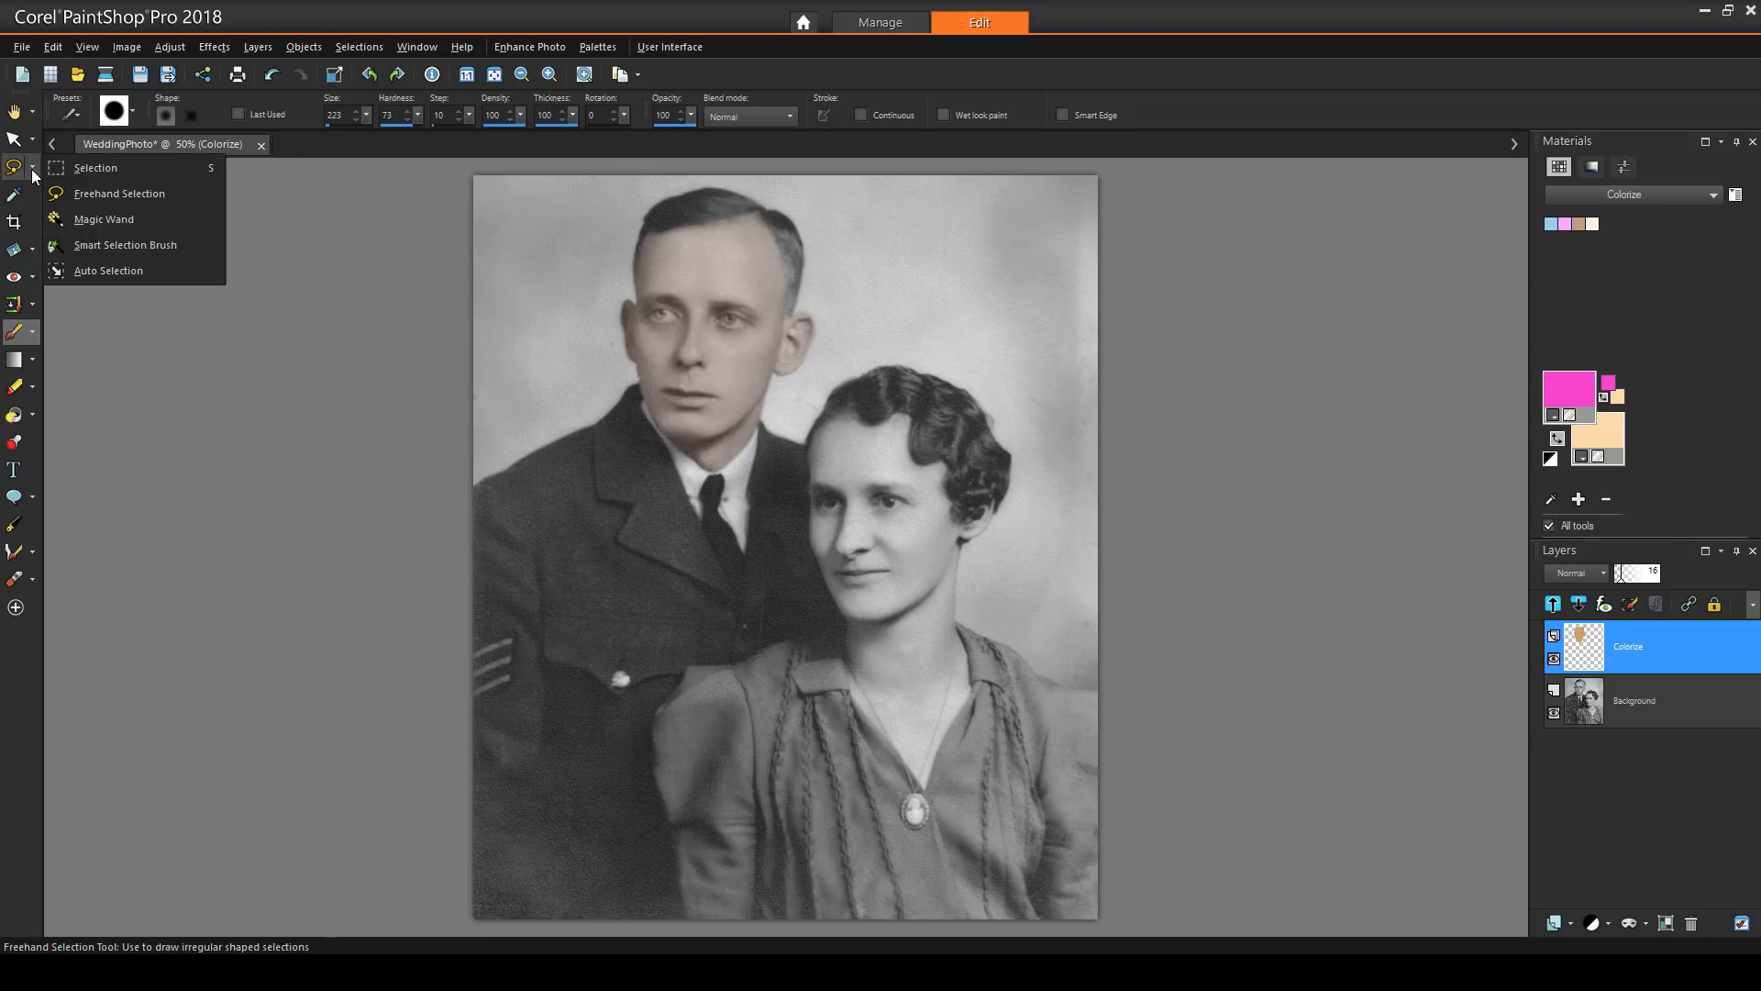
{"action": "left_click", "coordinate": [114, 244]}
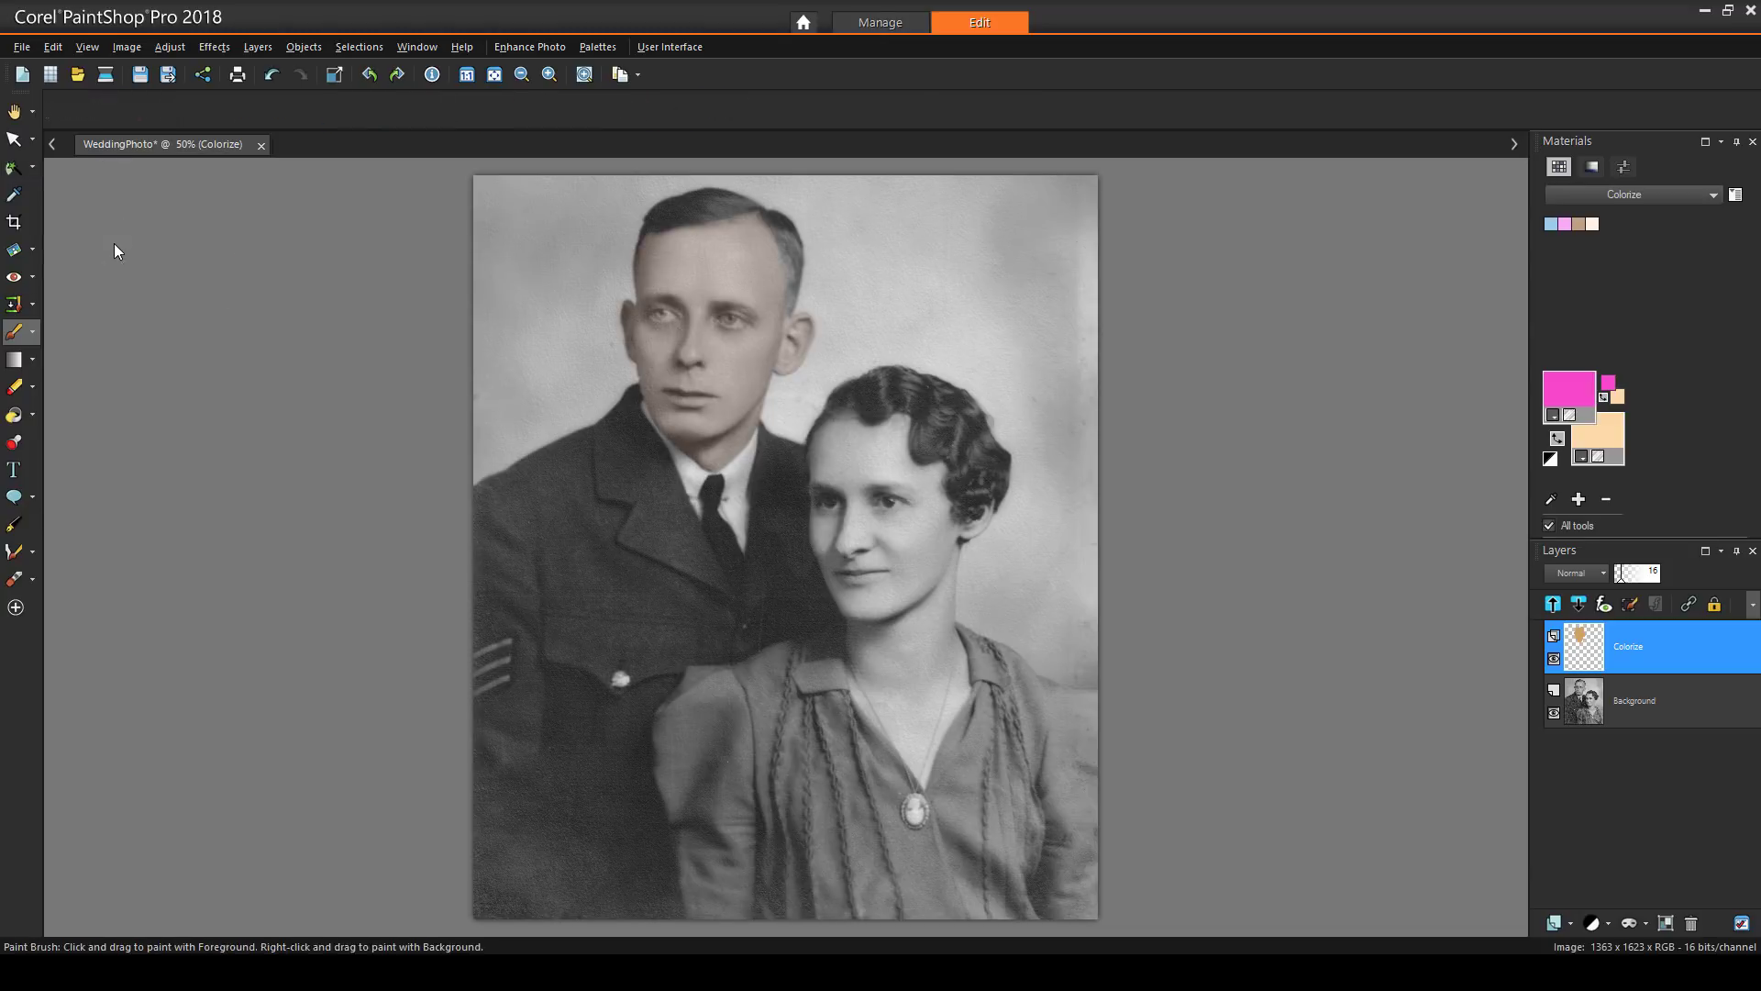
{"action": "left_click", "coordinate": [1632, 708]}
{"action": "left_click", "coordinate": [588, 580]}
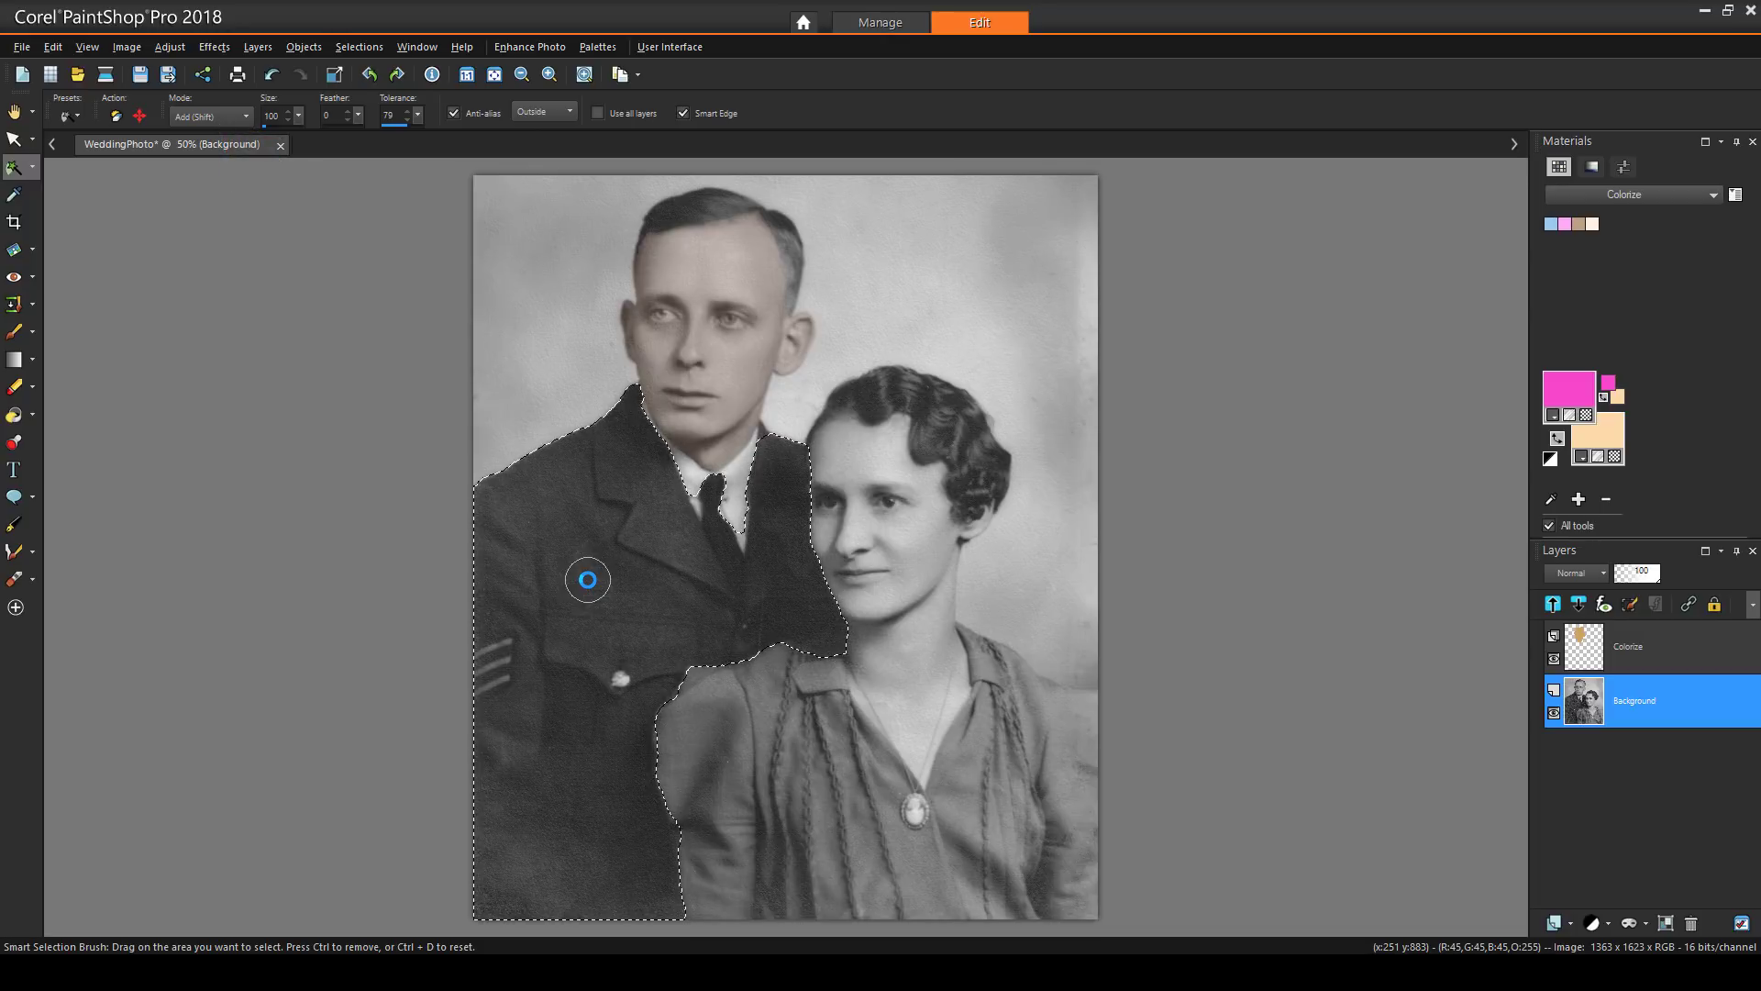
Flood fill the uniform on the Colorize layer and tint it navy at Hue 233.
{"action": "left_click", "coordinate": [1637, 646]}
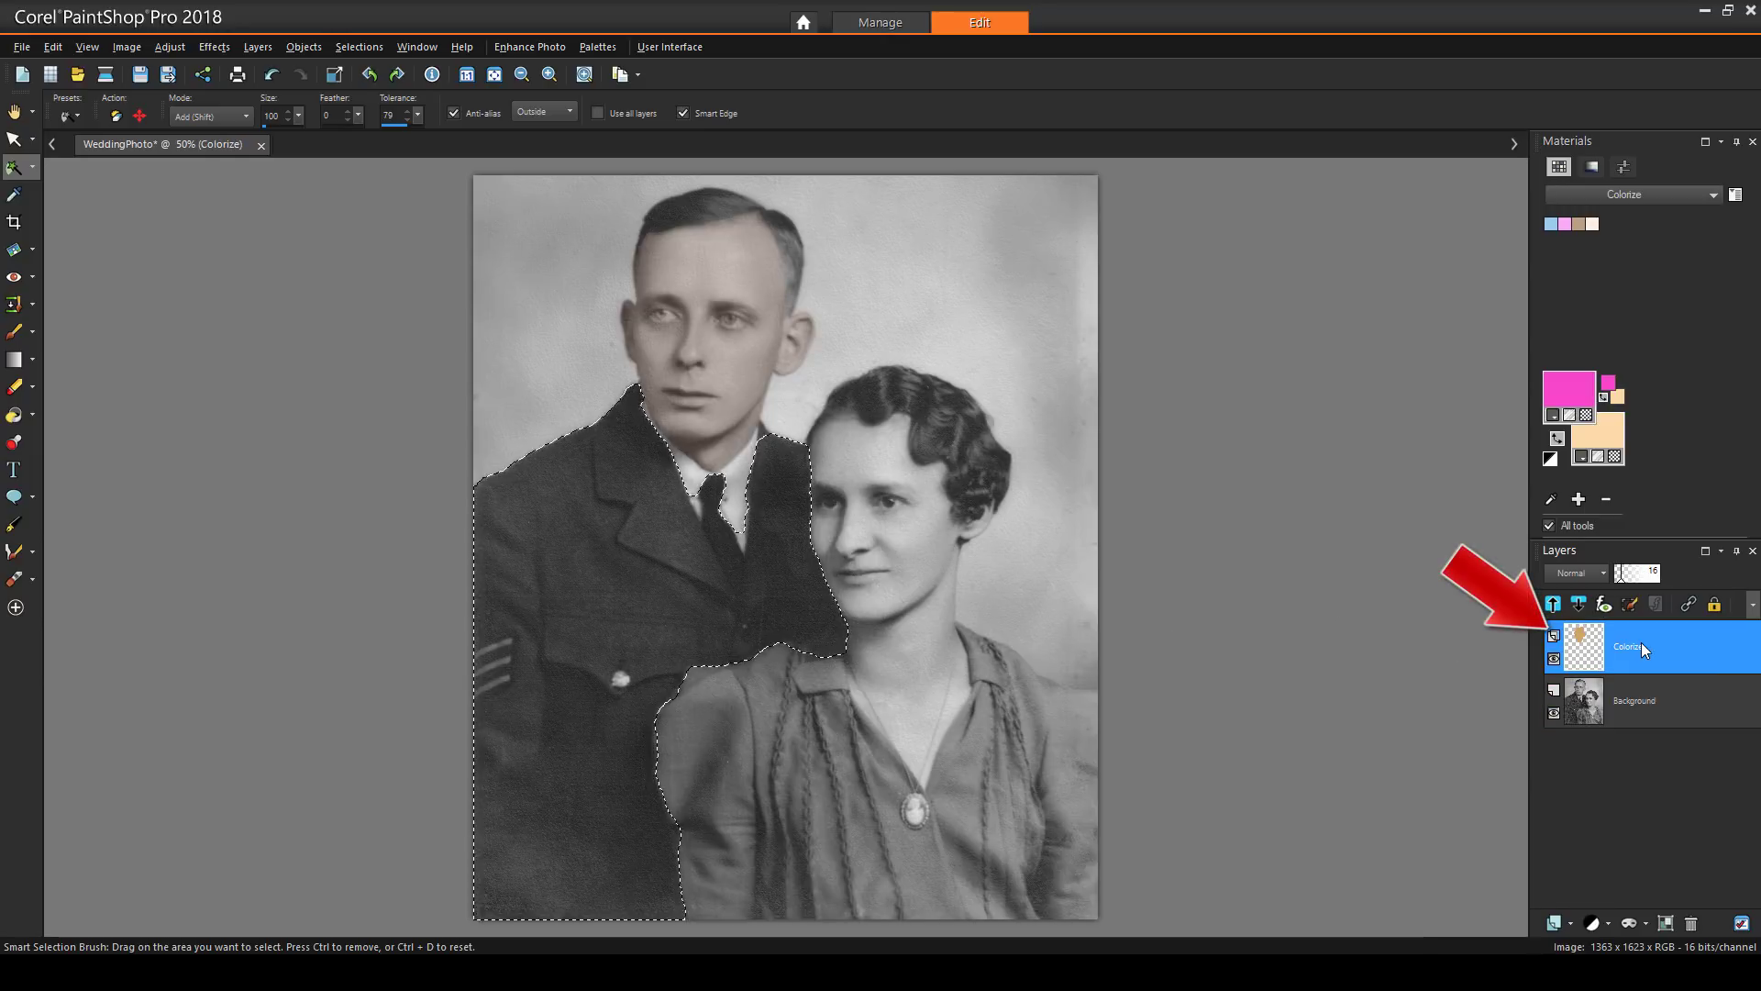
{"action": "left_click", "coordinate": [32, 416]}
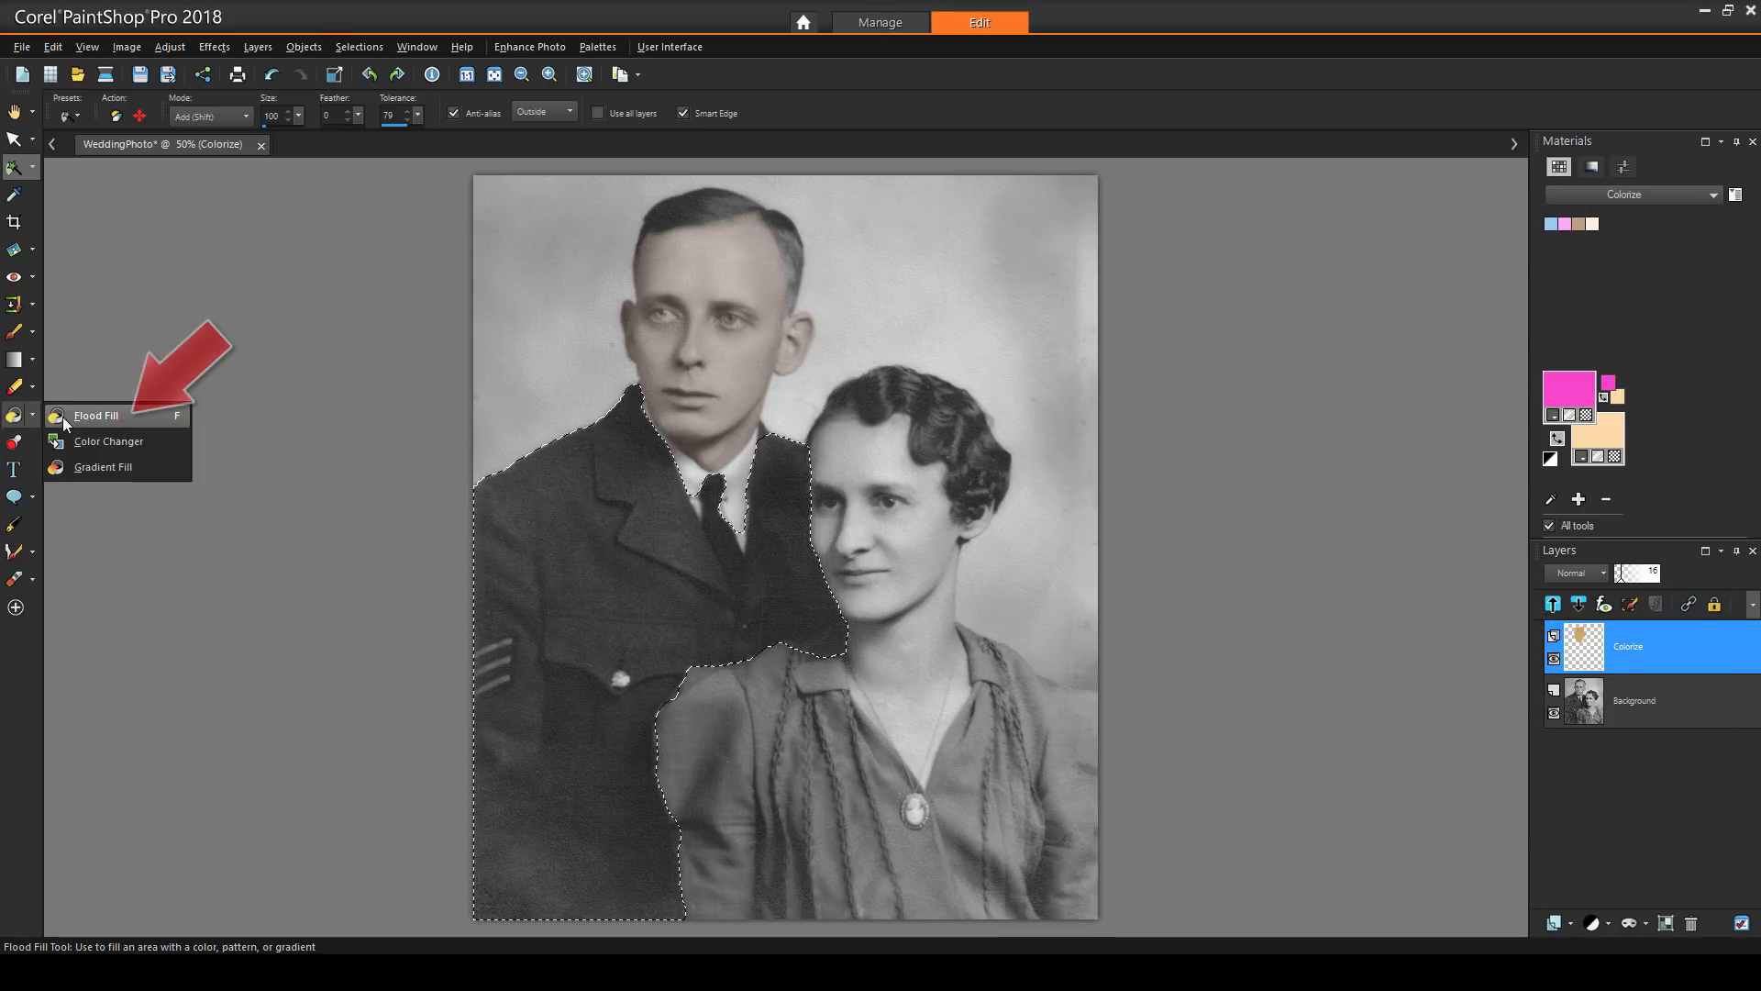
{"action": "left_click", "coordinate": [64, 416]}
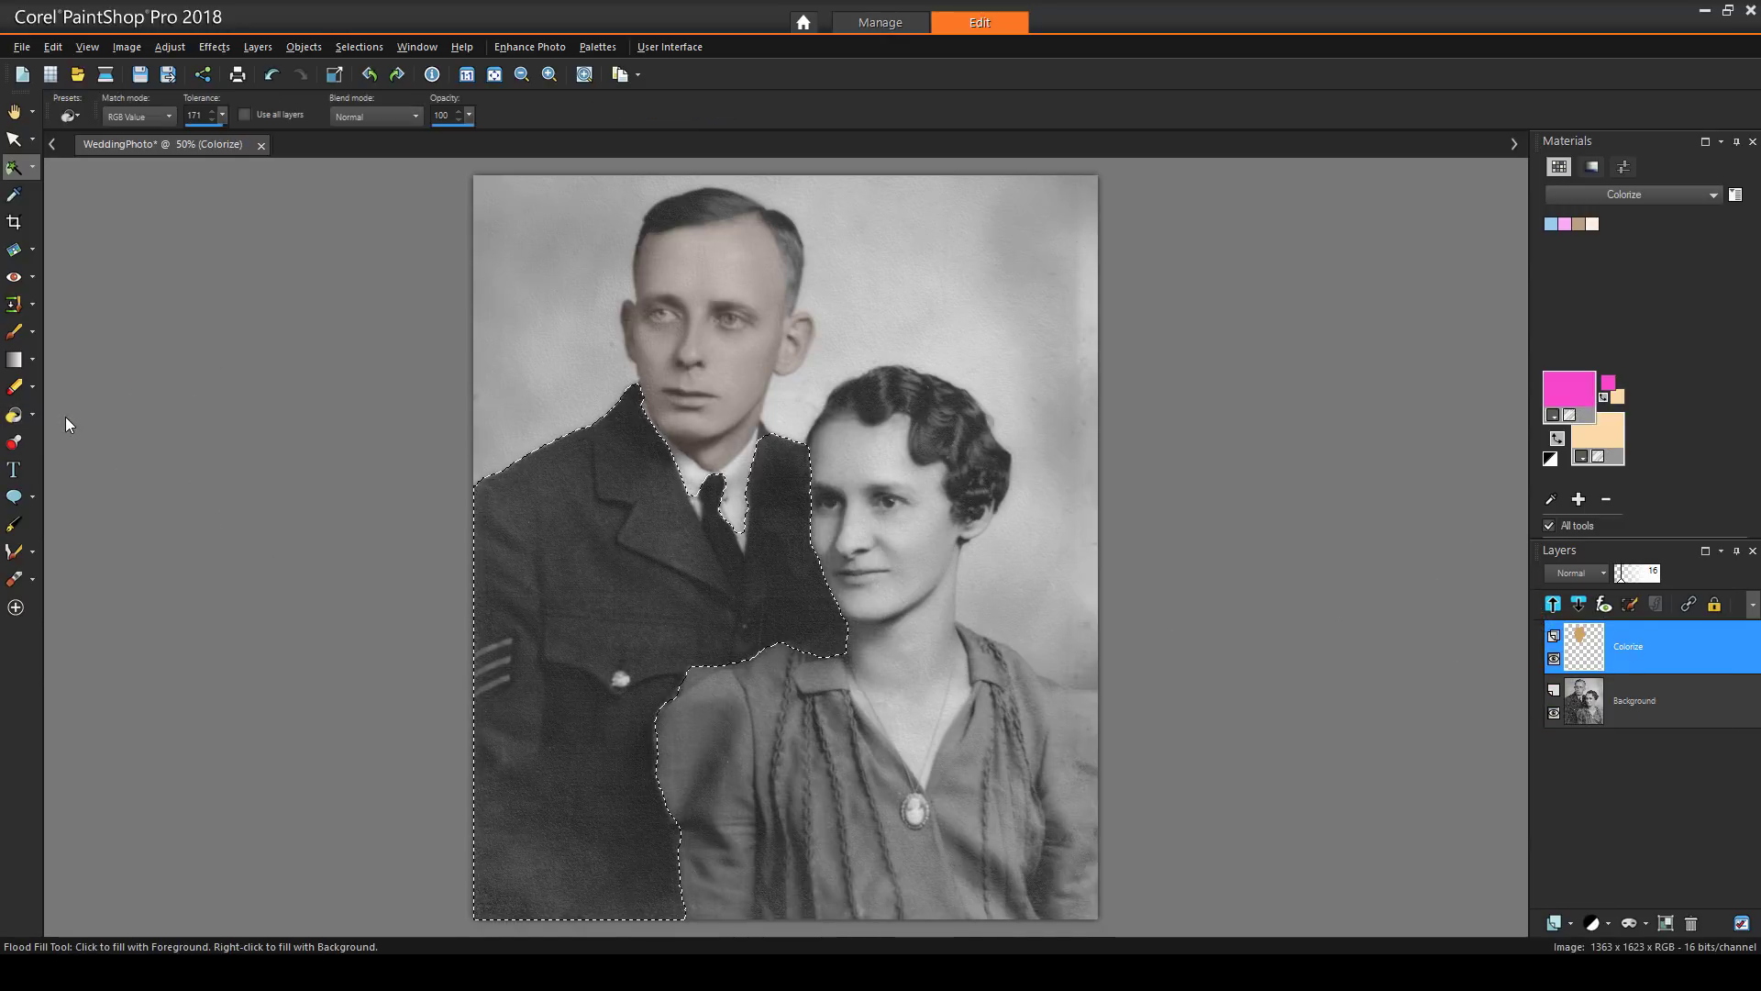
{"action": "left_click", "coordinate": [494, 527]}
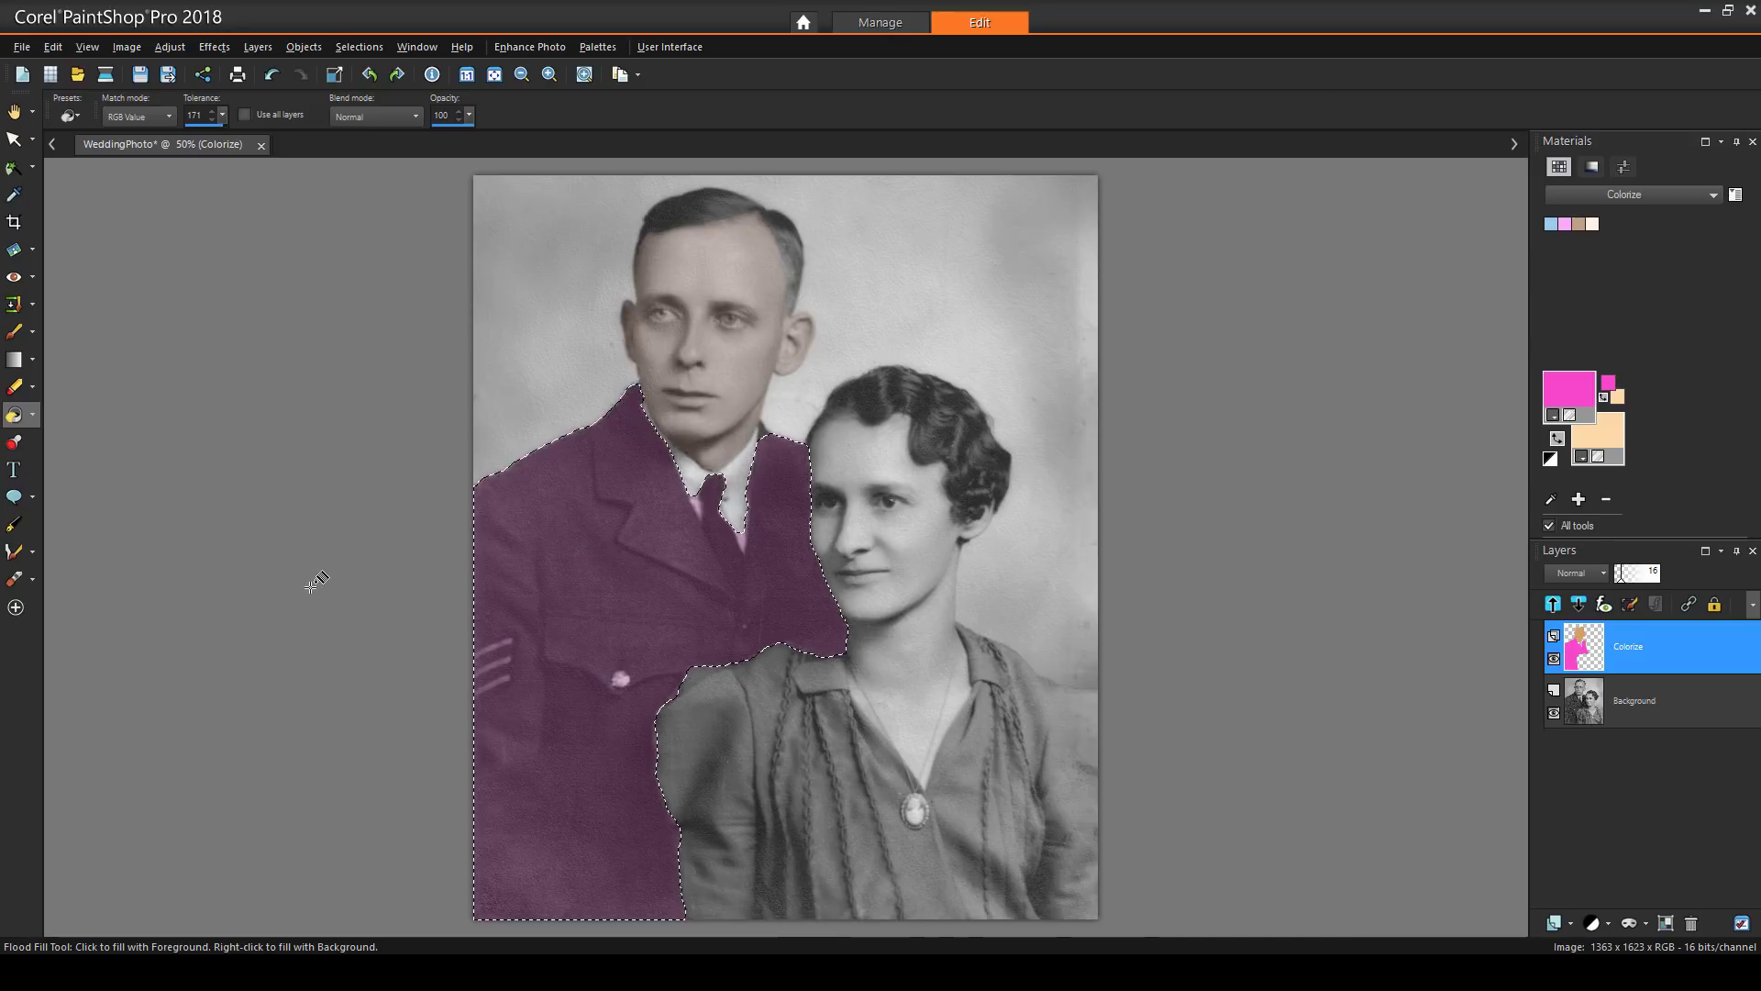
{"action": "left_click", "coordinate": [168, 47]}
{"action": "mouse_move", "coordinate": [251, 277]}
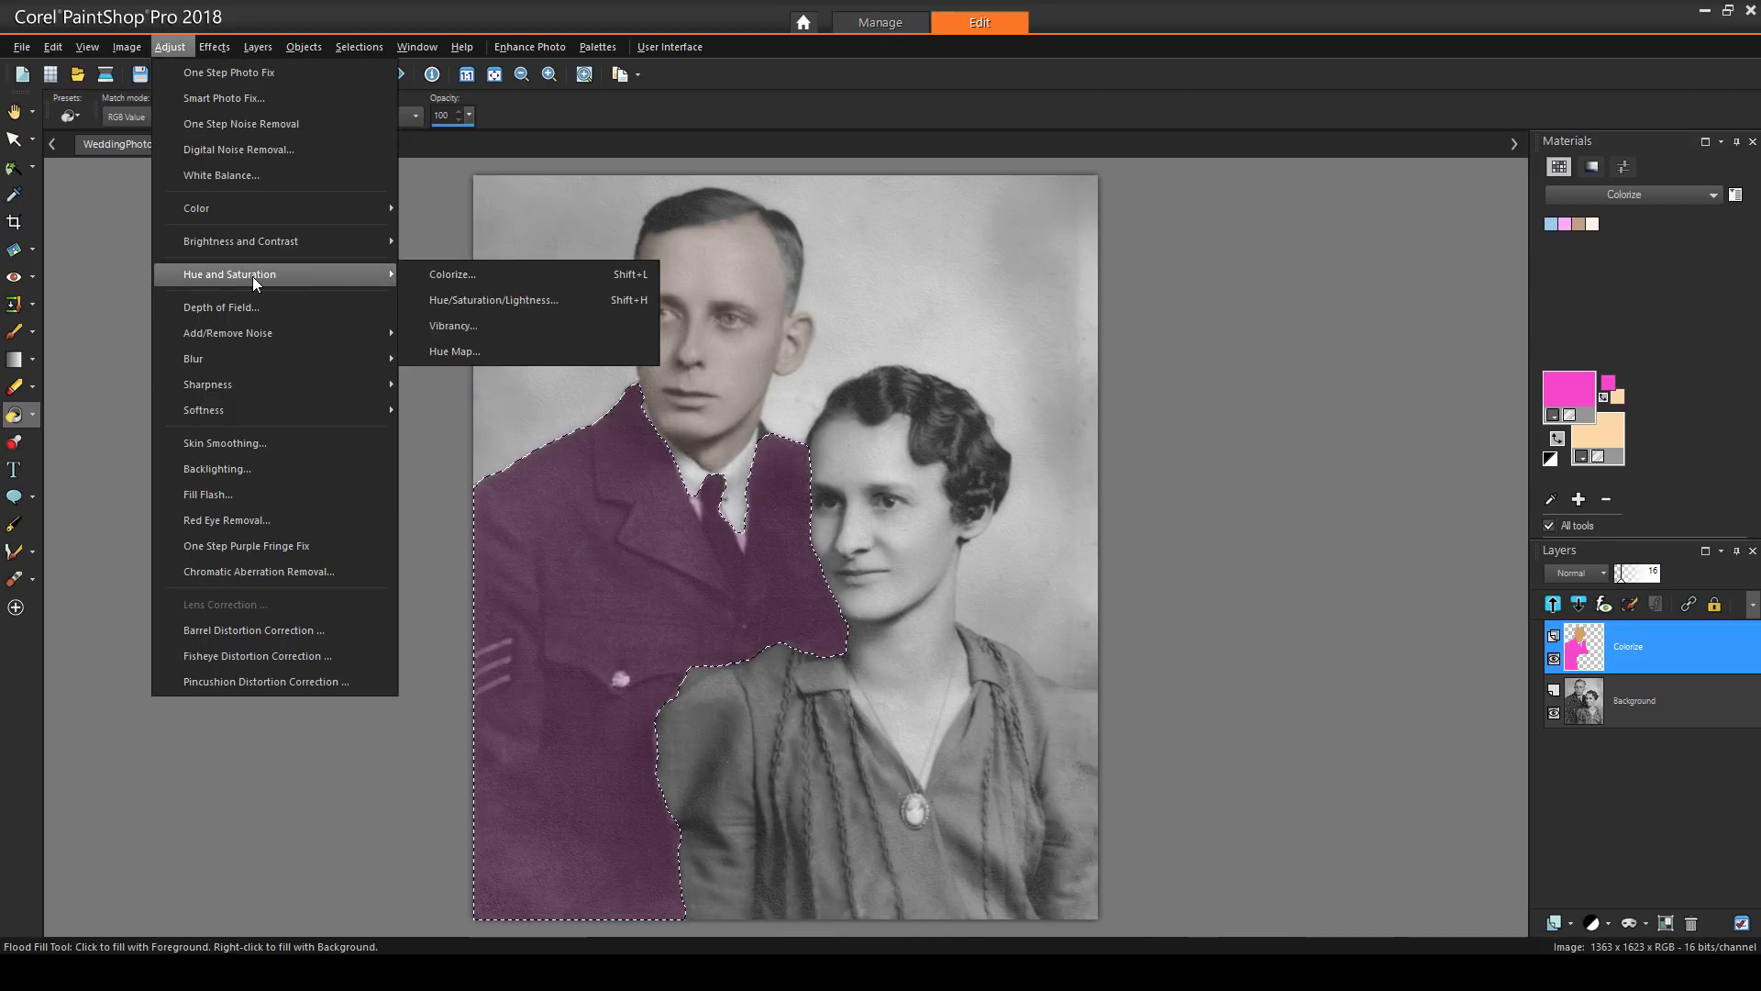
{"action": "left_click", "coordinate": [514, 301]}
{"action": "left_click_drag", "start_coordinate": [1355, 376], "coordinate": [1350, 374]}
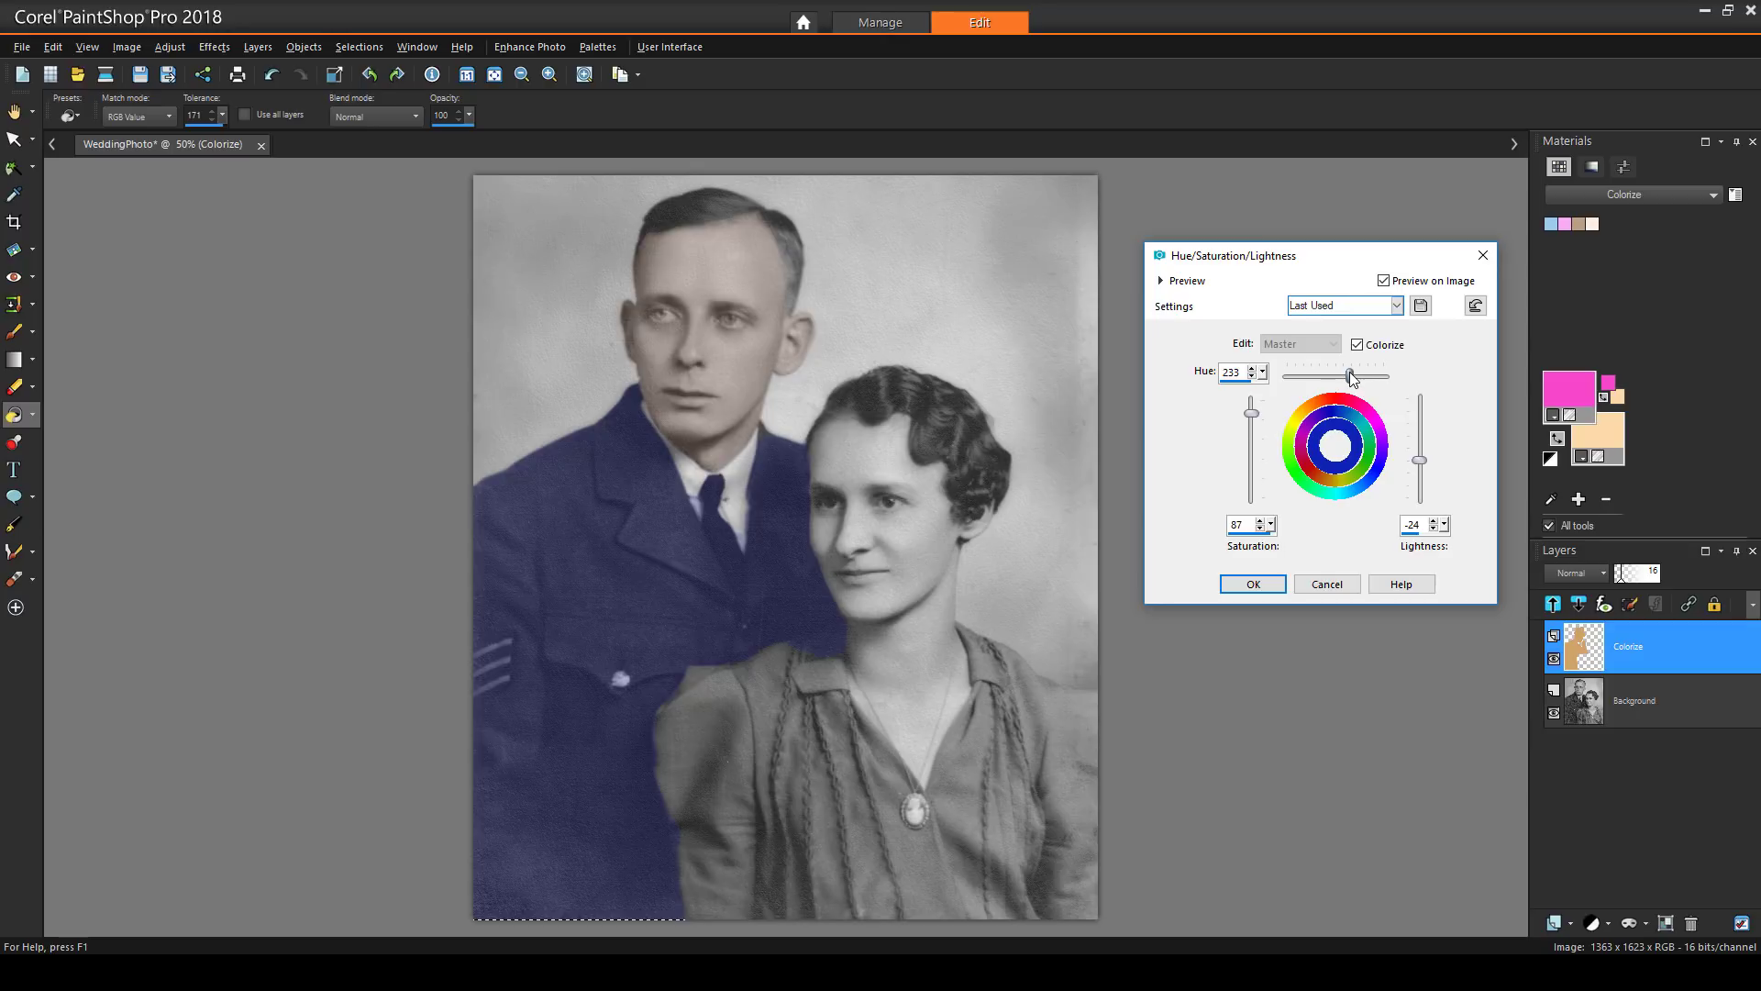
{"action": "left_click", "coordinate": [1253, 583]}
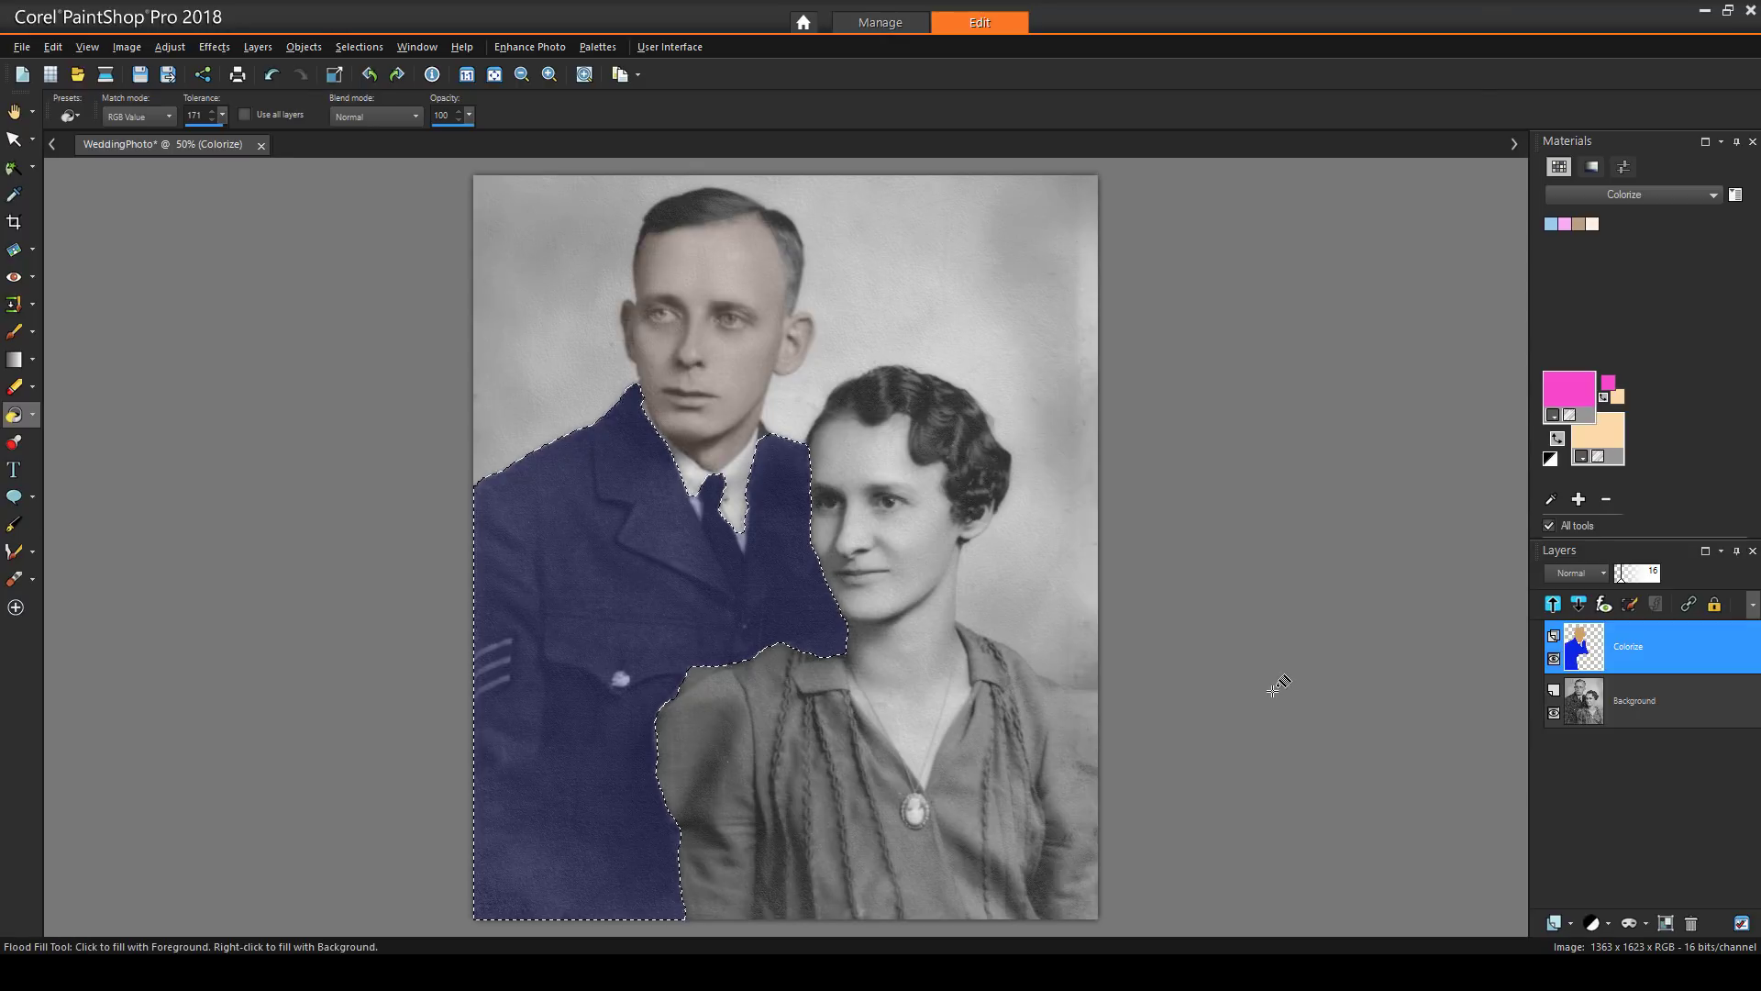
Select the bride's dress and collar on the Background layer with the Smart Selection Brush.
{"action": "key", "text": "s"}
{"action": "left_click", "coordinate": [1651, 705]}
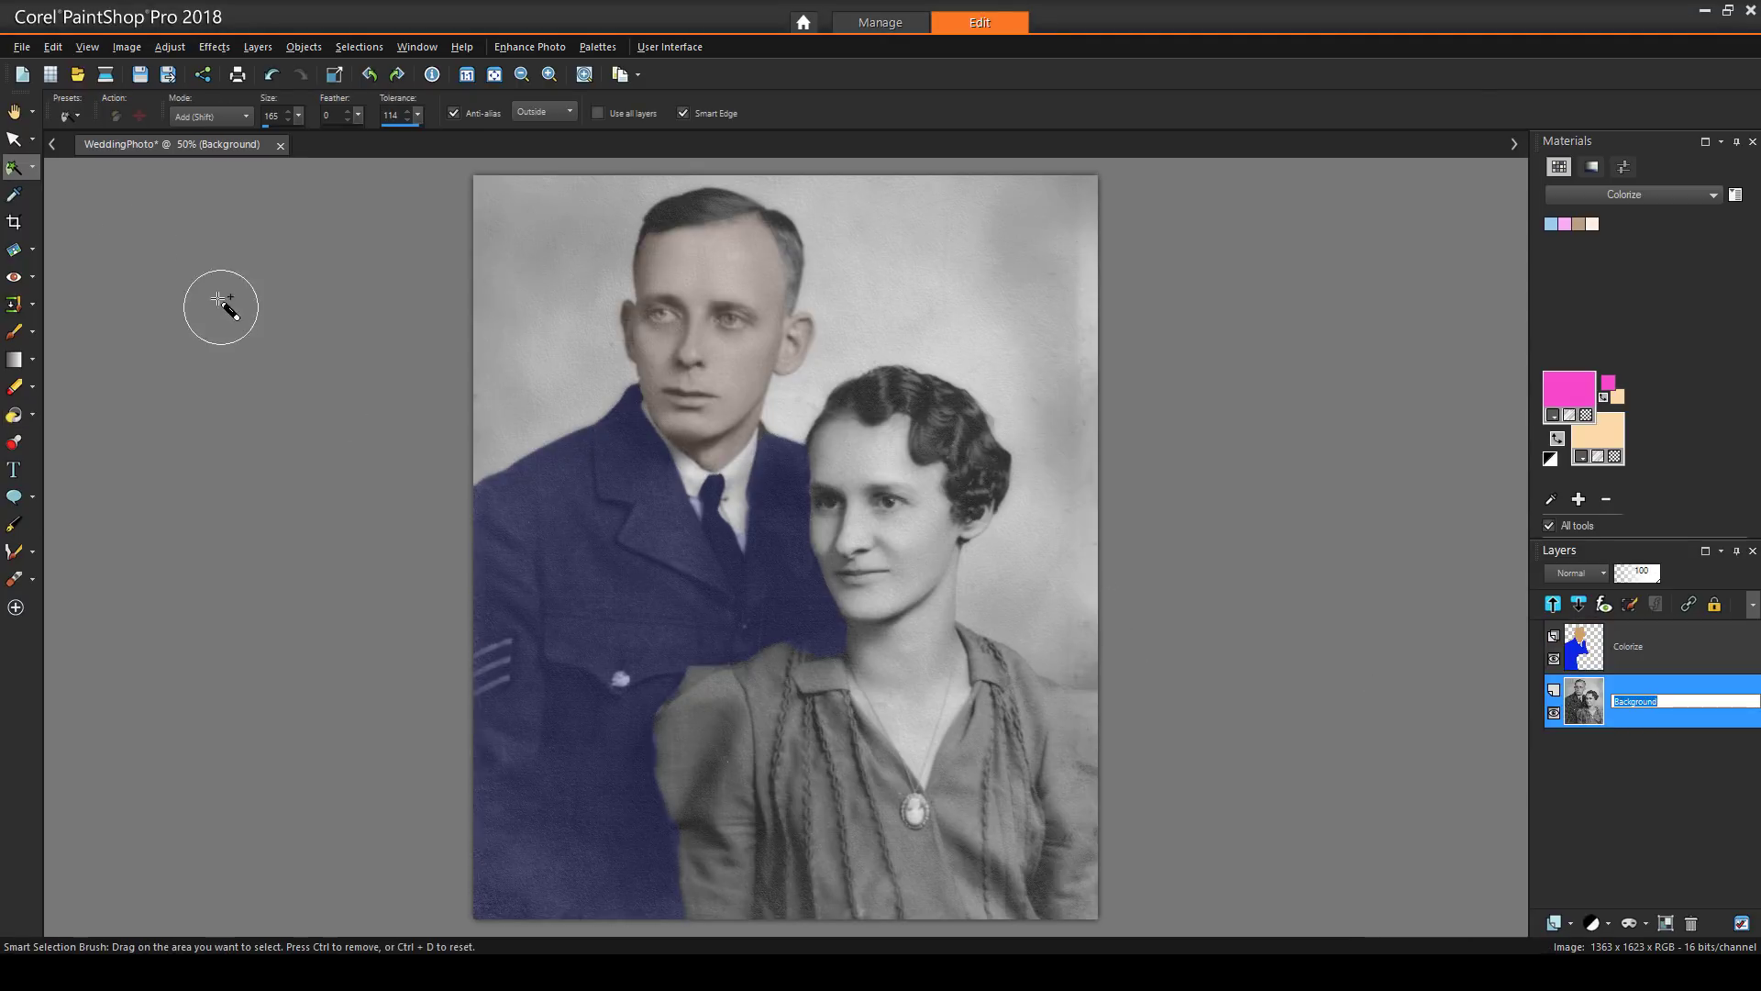
{"action": "left_click", "coordinate": [32, 168]}
{"action": "left_click", "coordinate": [125, 245]}
{"action": "mouse_move", "coordinate": [761, 725]}
{"action": "left_mouse_down"}
{"action": "mouse_move", "coordinate": [920, 872]}
{"action": "mouse_move", "coordinate": [1000, 812]}
{"action": "left_mouse_up"}
{"action": "left_click_drag", "start_coordinate": [803, 659], "coordinate": [830, 662]}
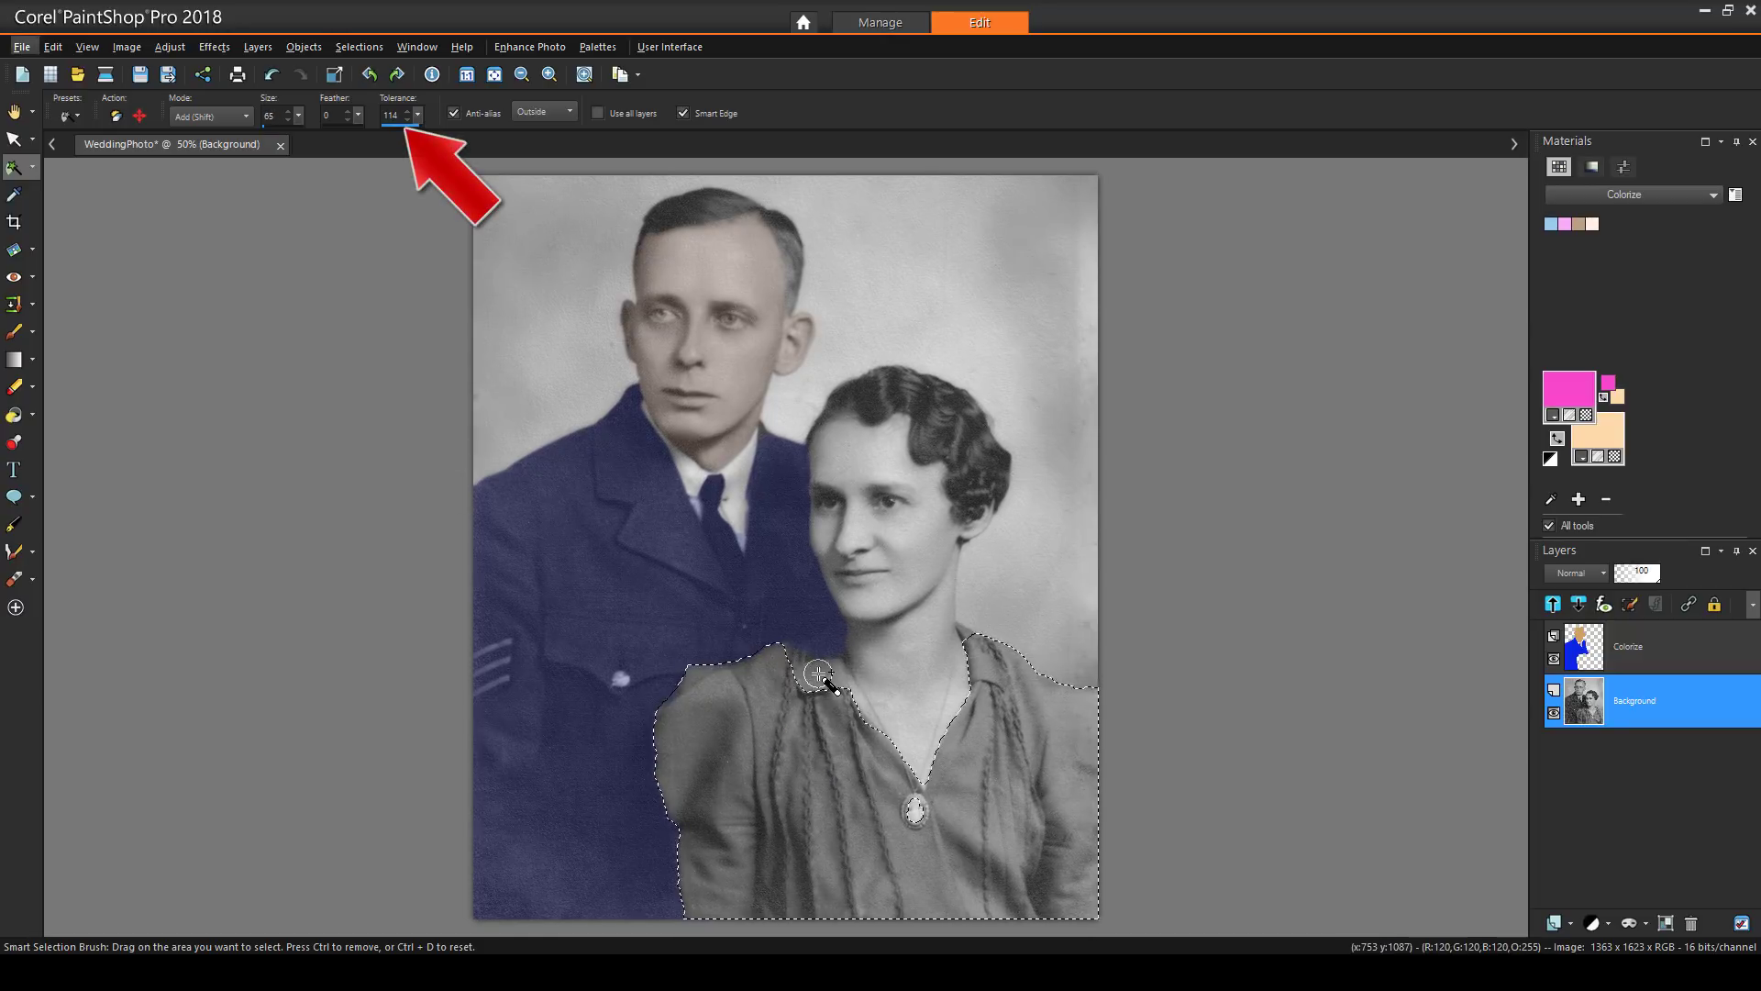
{"action": "left_click_drag", "start_coordinate": [973, 646], "coordinate": [1010, 700]}
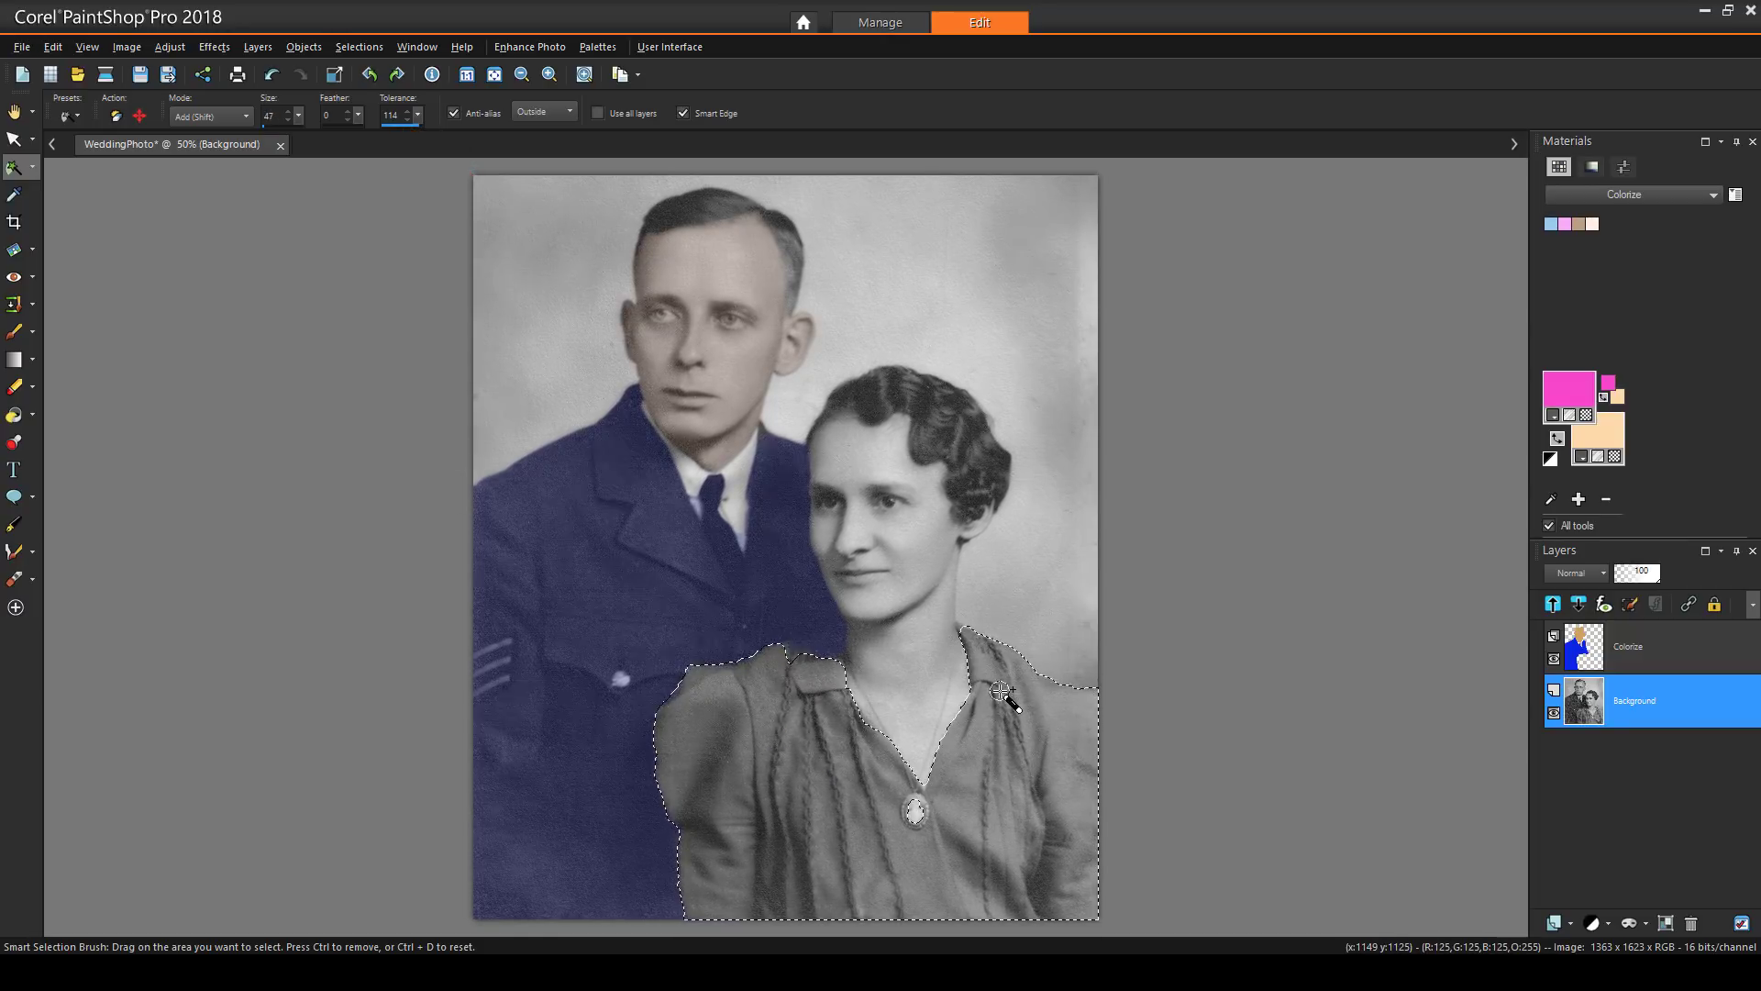
Flood fill the selected dress with pink on the Colorize layer.
{"action": "left_click", "coordinate": [1628, 647]}
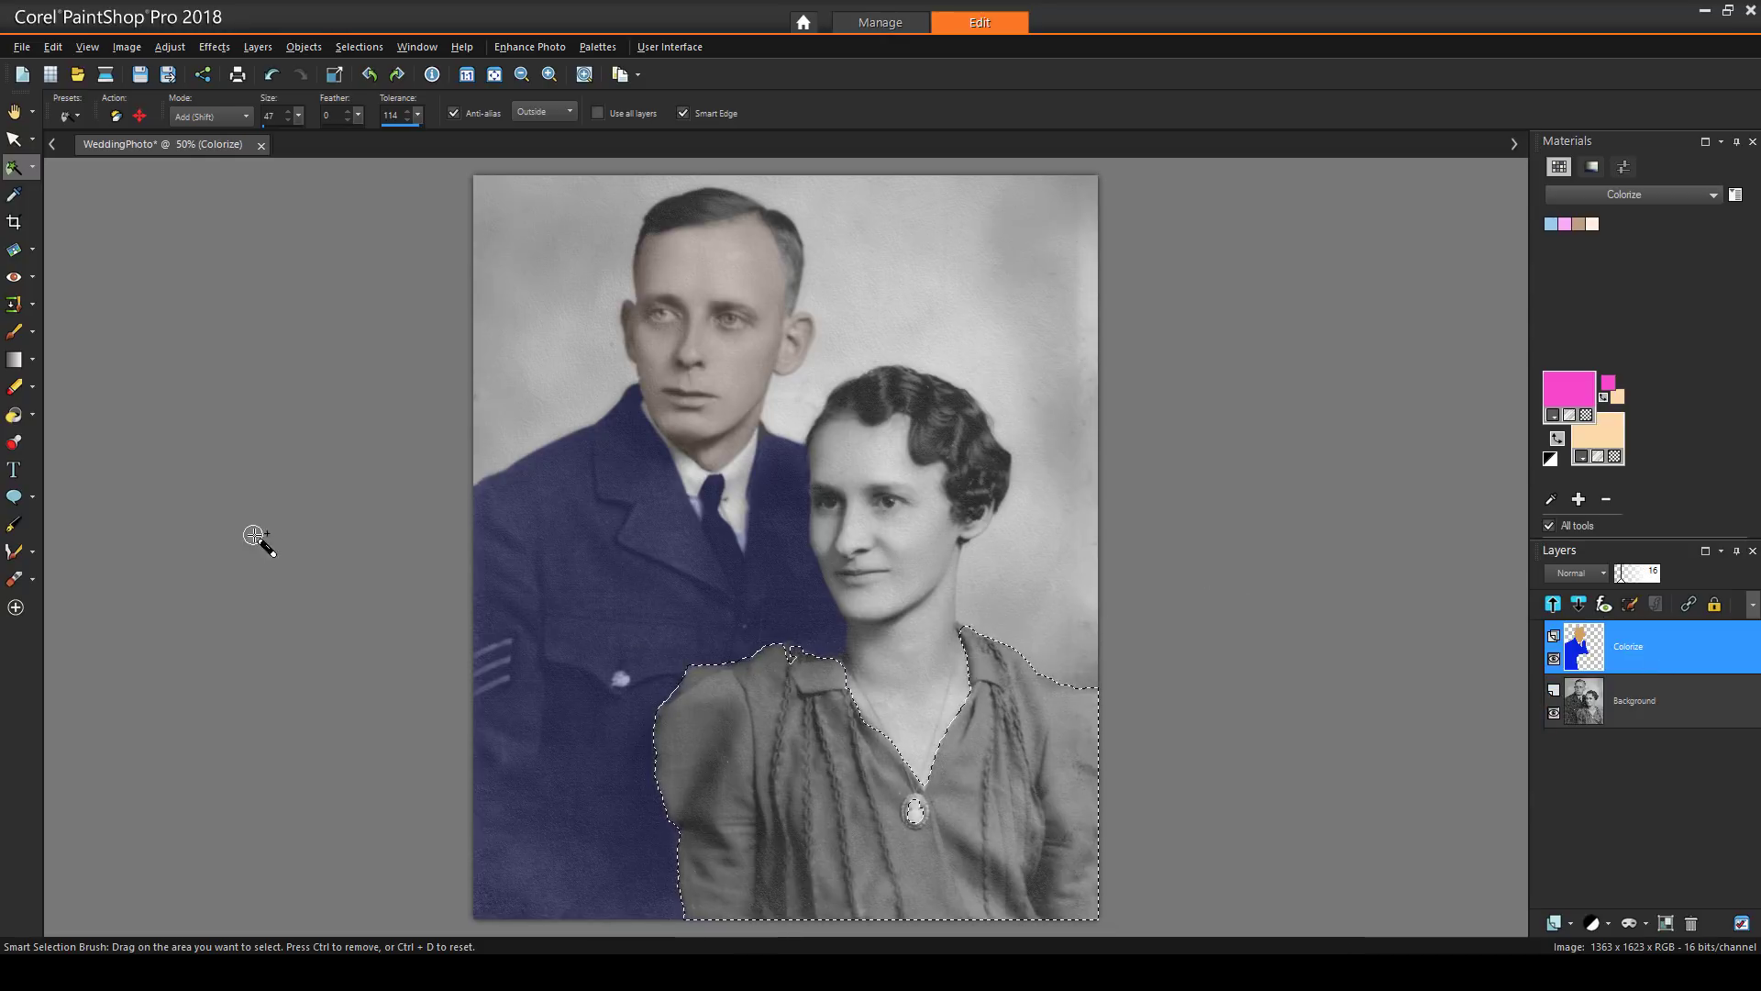
{"action": "left_click", "coordinate": [14, 413]}
{"action": "left_click", "coordinate": [1569, 387]}
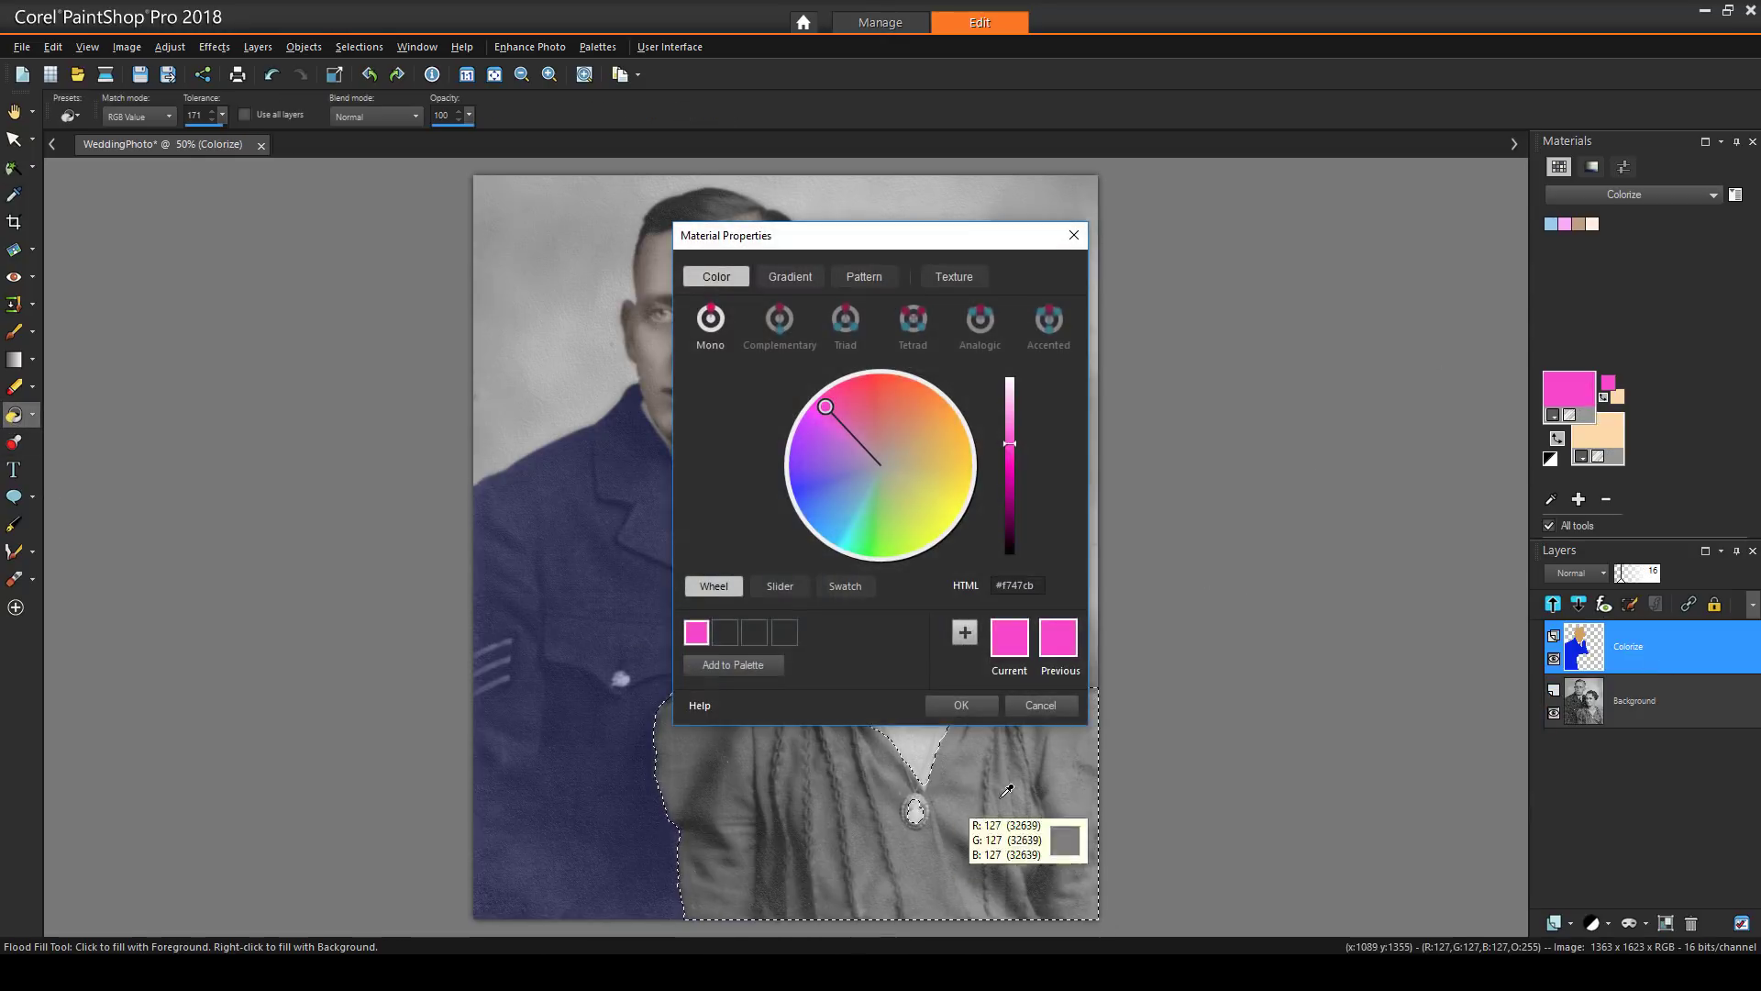
{"action": "left_click", "coordinate": [1036, 712]}
{"action": "left_click", "coordinate": [1009, 670]}
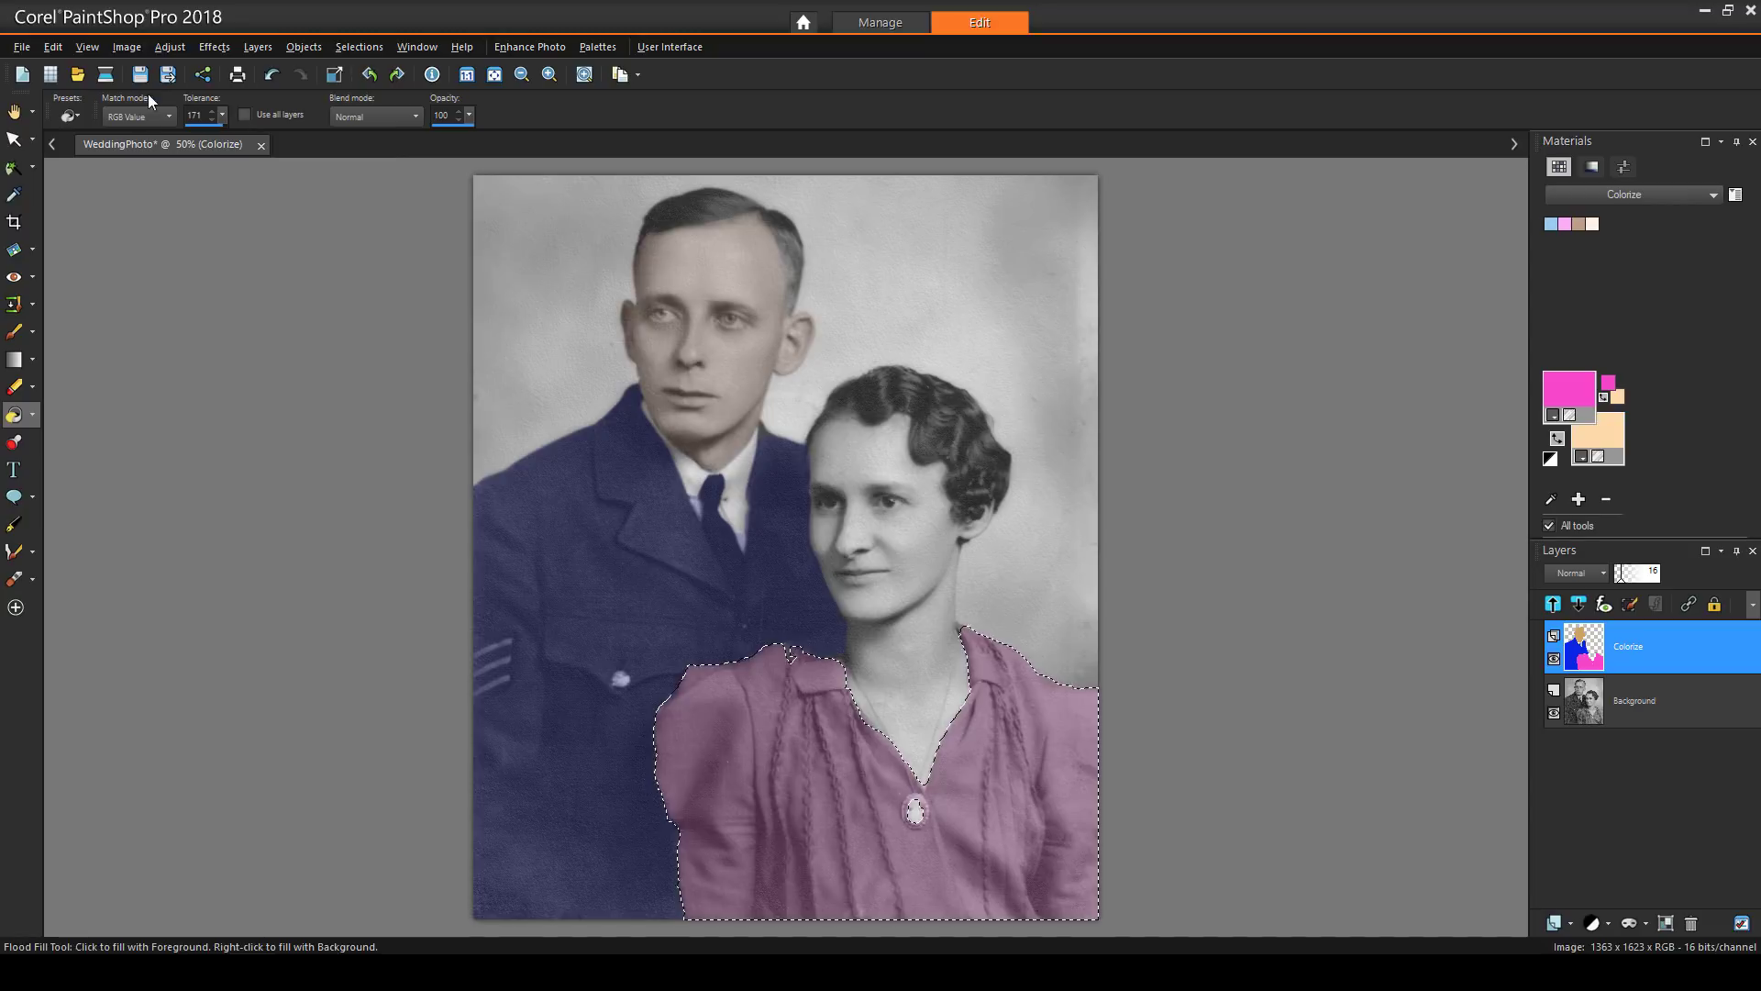
Tint the dress a muted red with Hue/Saturation/Lightness at Hue 180, Saturation 65.
{"action": "left_click", "coordinate": [168, 47]}
{"action": "mouse_move", "coordinate": [242, 277]}
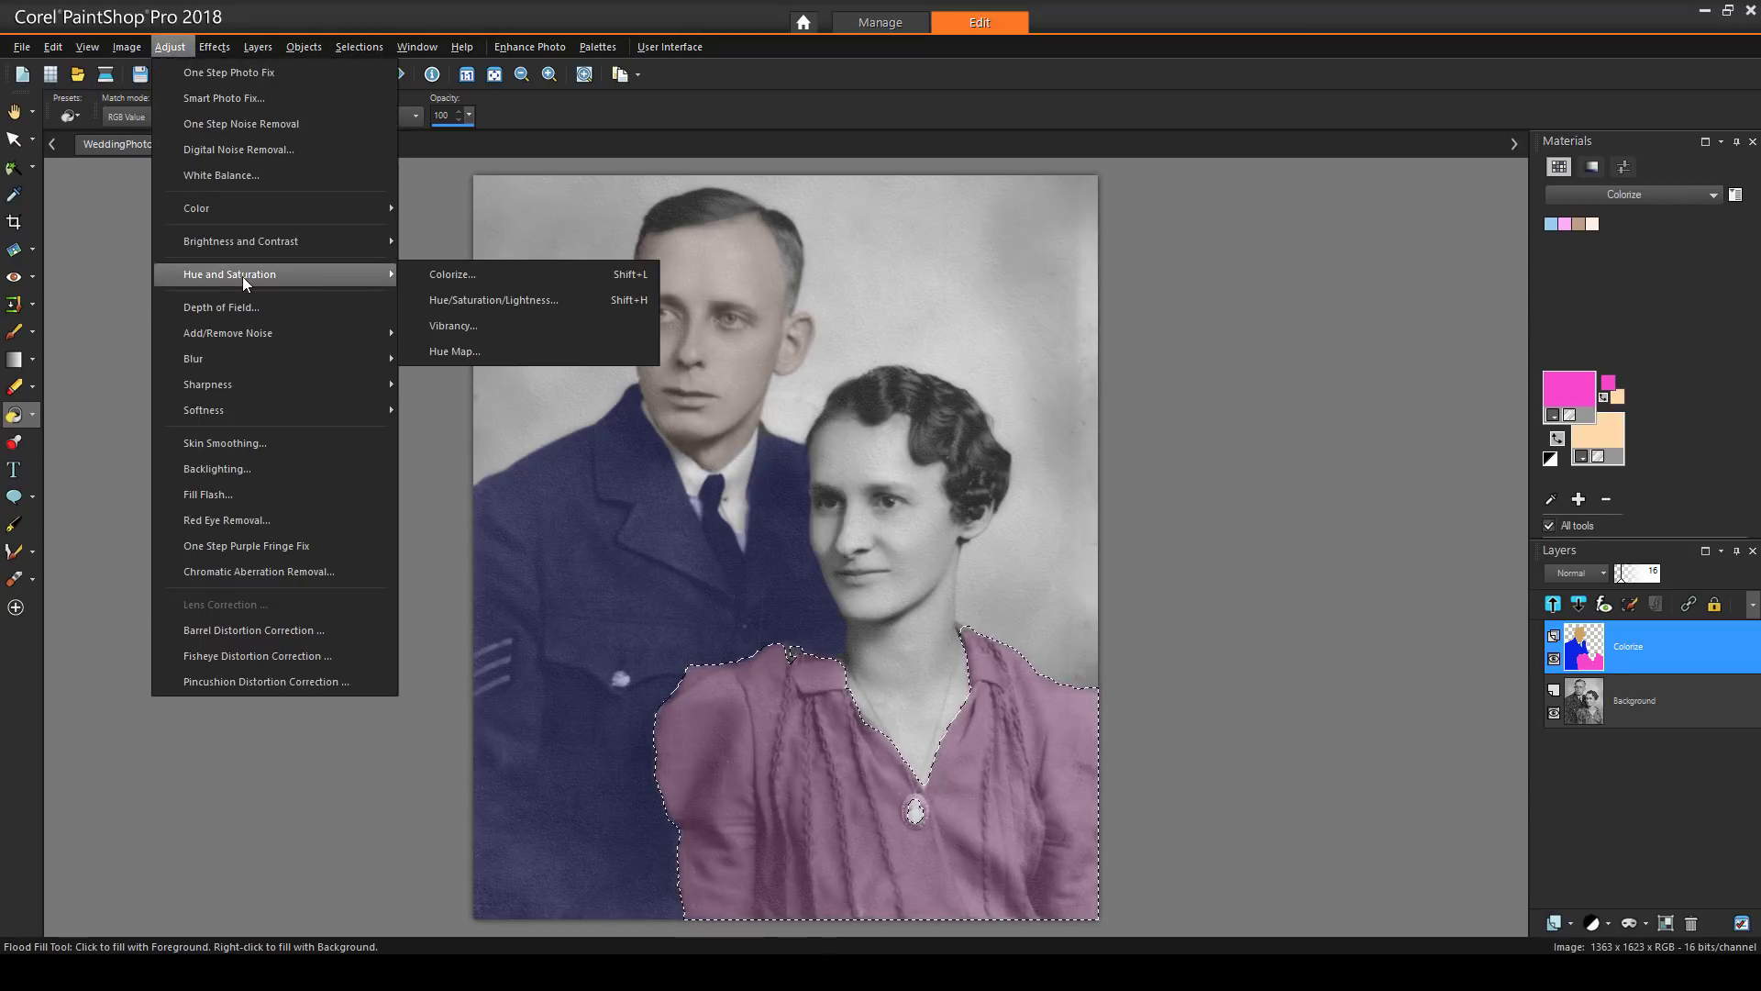
{"action": "left_click", "coordinate": [464, 297]}
{"action": "left_click_drag", "start_coordinate": [1350, 376], "coordinate": [1336, 376]}
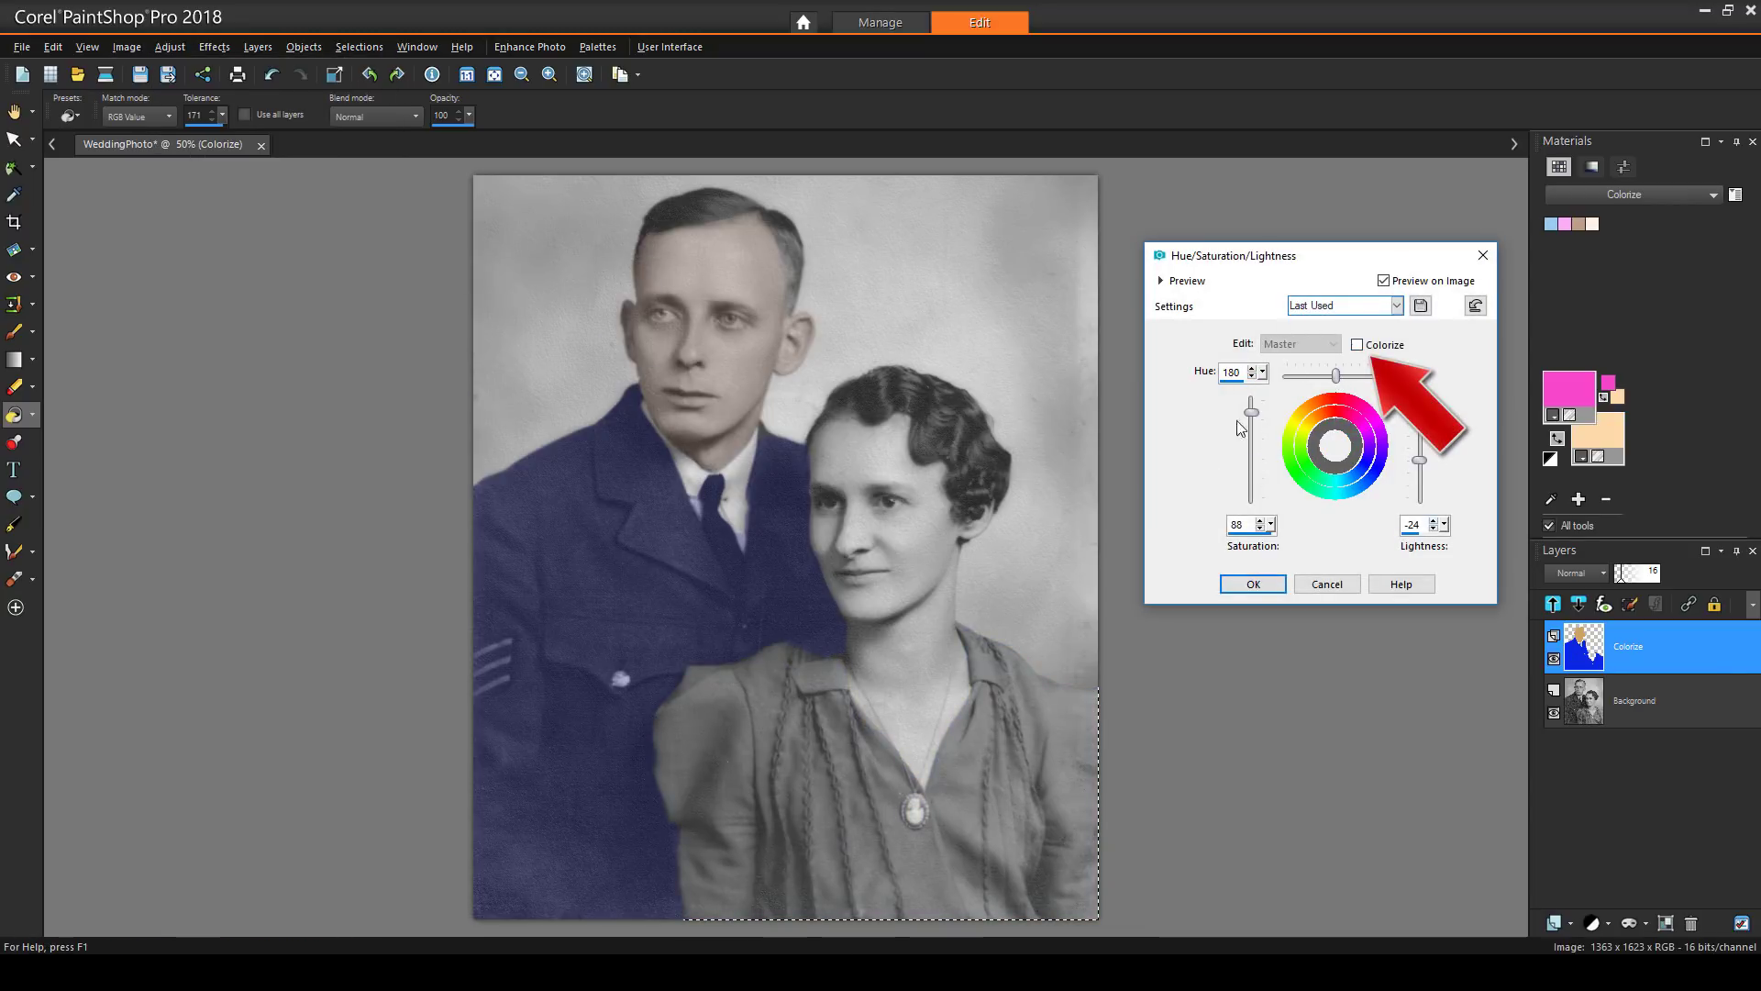
{"action": "mouse_move", "coordinate": [1250, 412]}
{"action": "left_mouse_down"}
{"action": "mouse_move", "coordinate": [1253, 454]}
{"action": "mouse_move", "coordinate": [1254, 395]}
{"action": "mouse_move", "coordinate": [1254, 431]}
{"action": "left_mouse_up"}
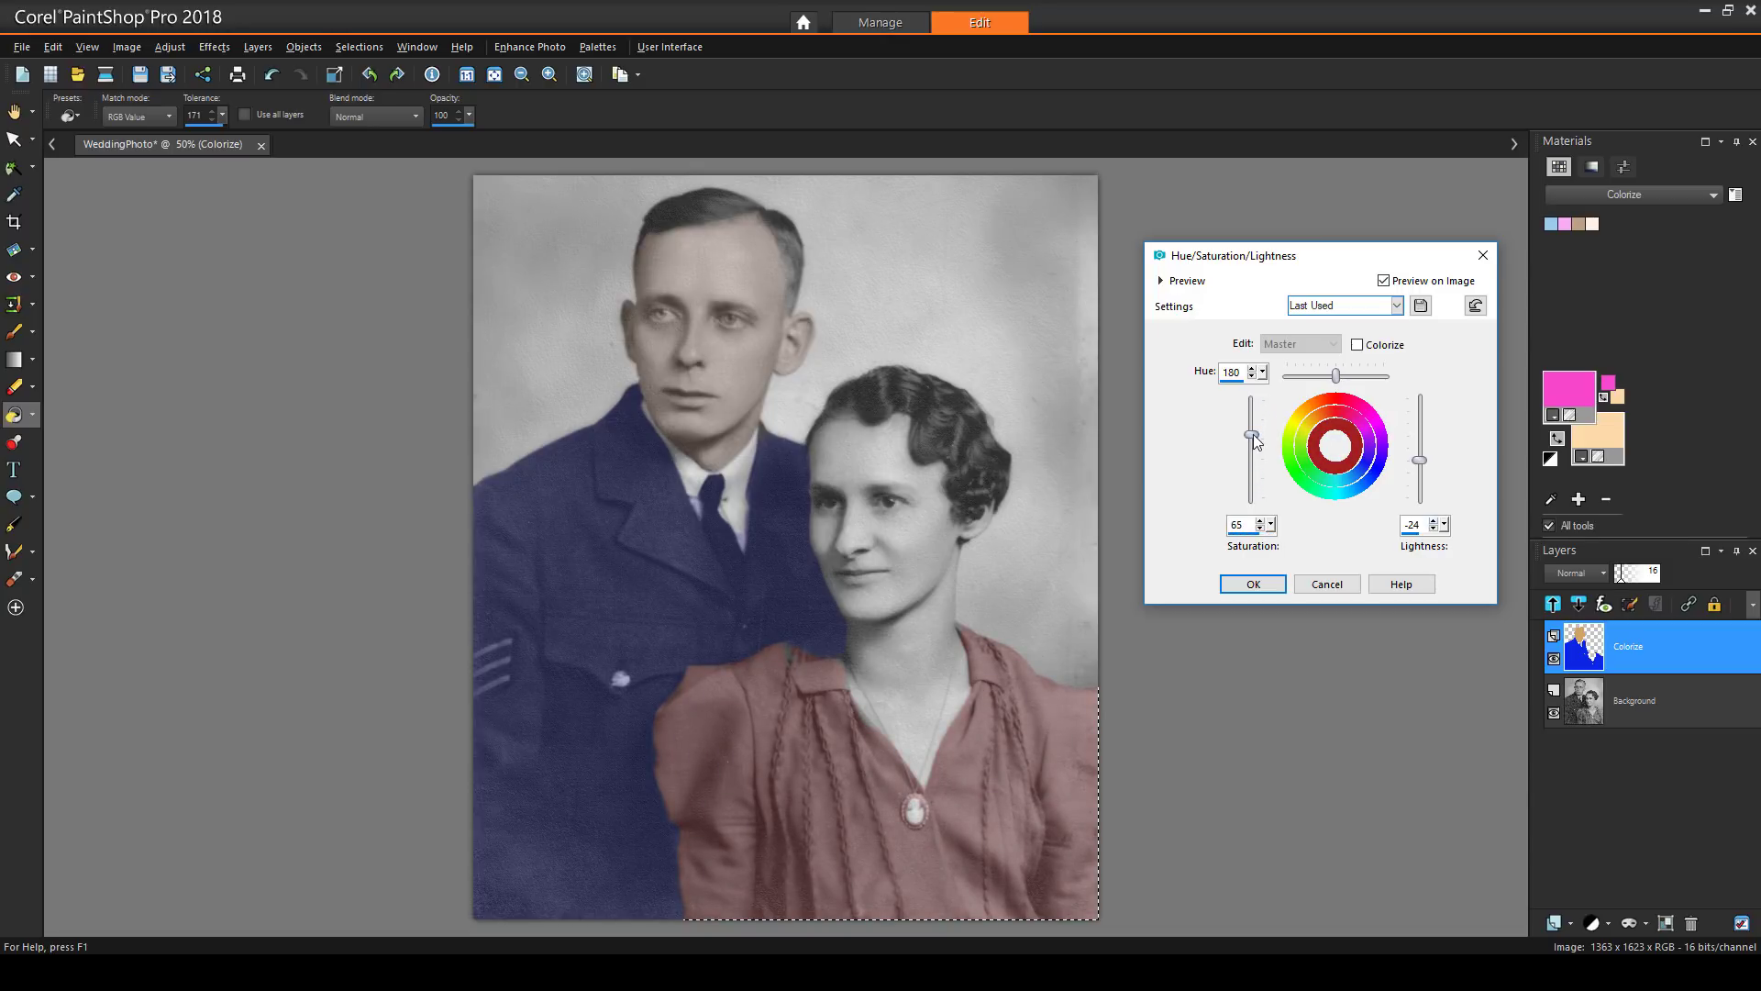
{"action": "left_click", "coordinate": [1253, 585]}
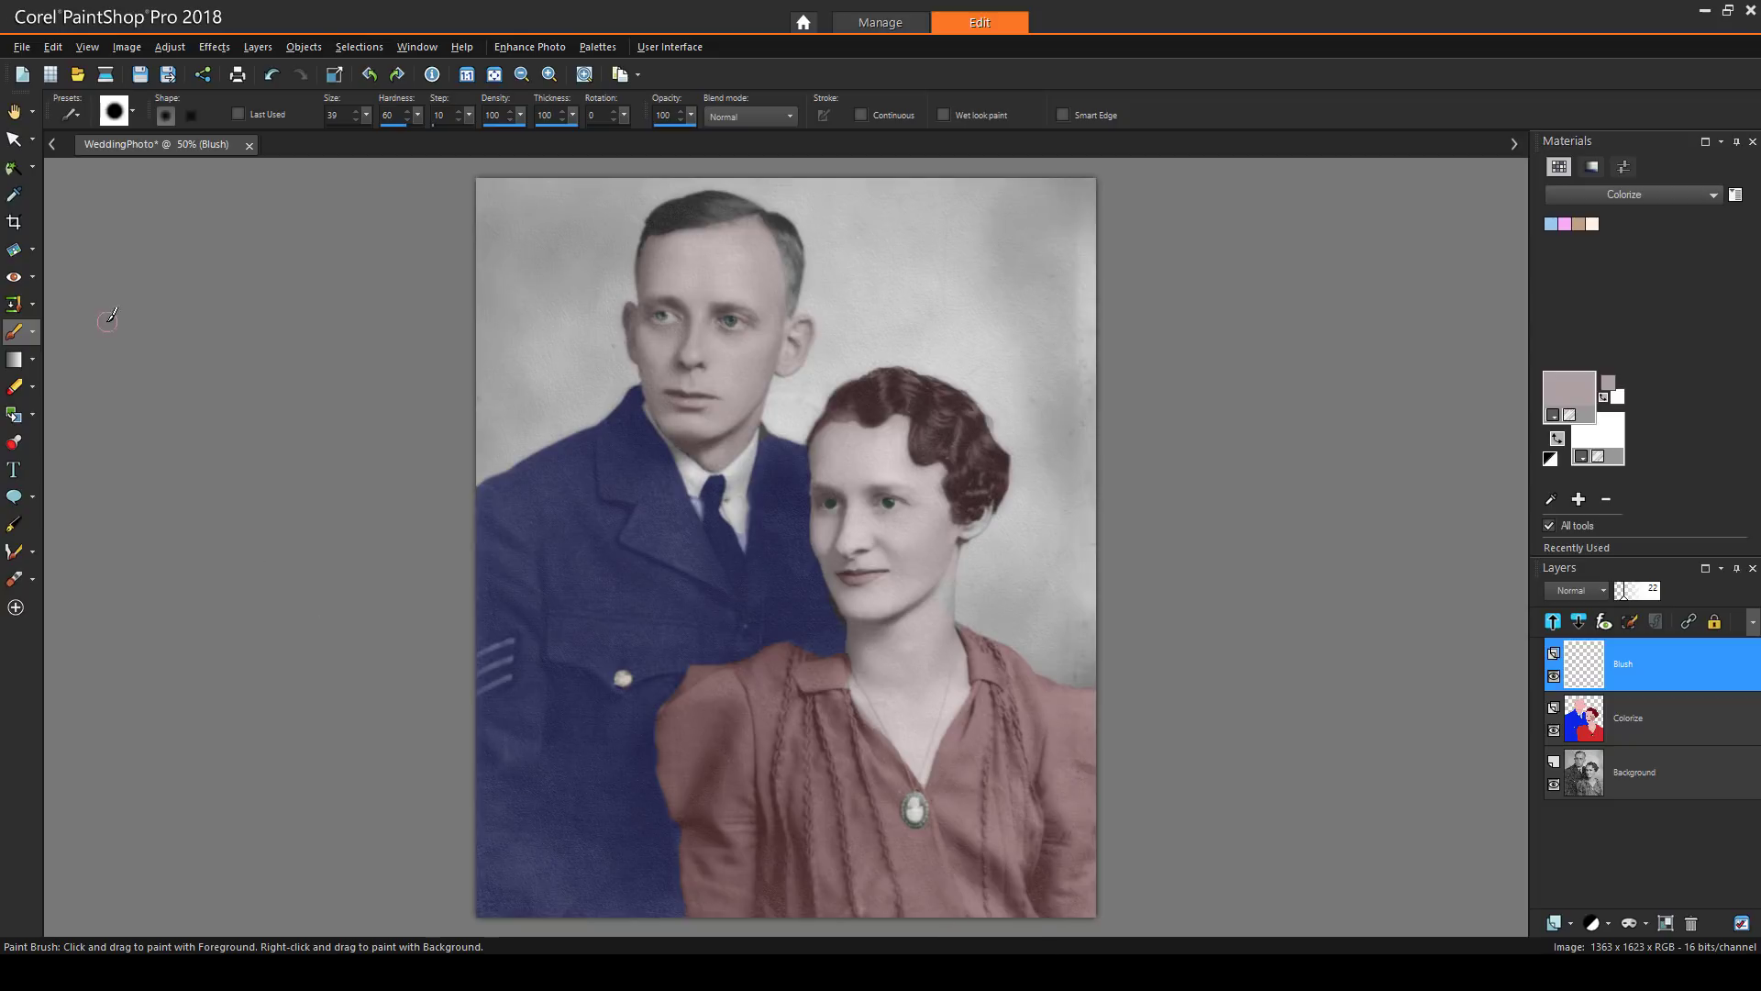
Set the paint brush size to 144 and the foreground to light pink #f48adc.
{"action": "left_click_drag", "start_coordinate": [907, 536], "coordinate": [954, 536]}
{"action": "left_click", "coordinate": [1590, 379]}
{"action": "left_click", "coordinate": [831, 413]}
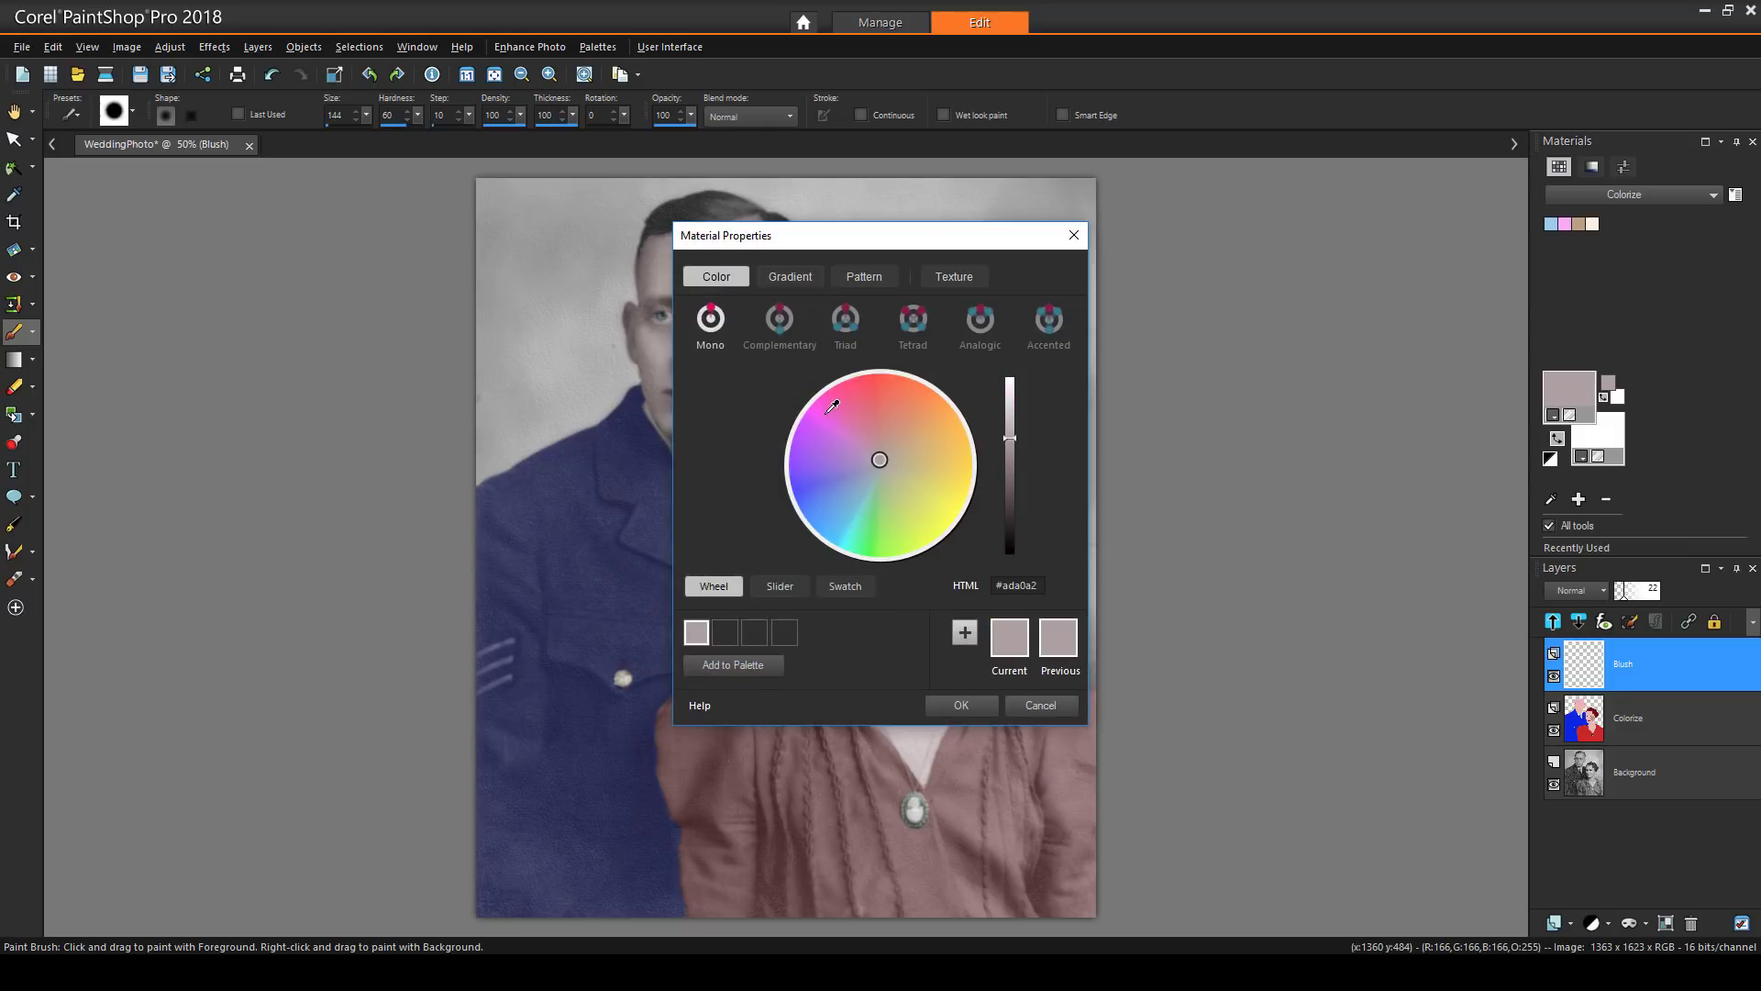
{"action": "left_click", "coordinate": [1013, 416]}
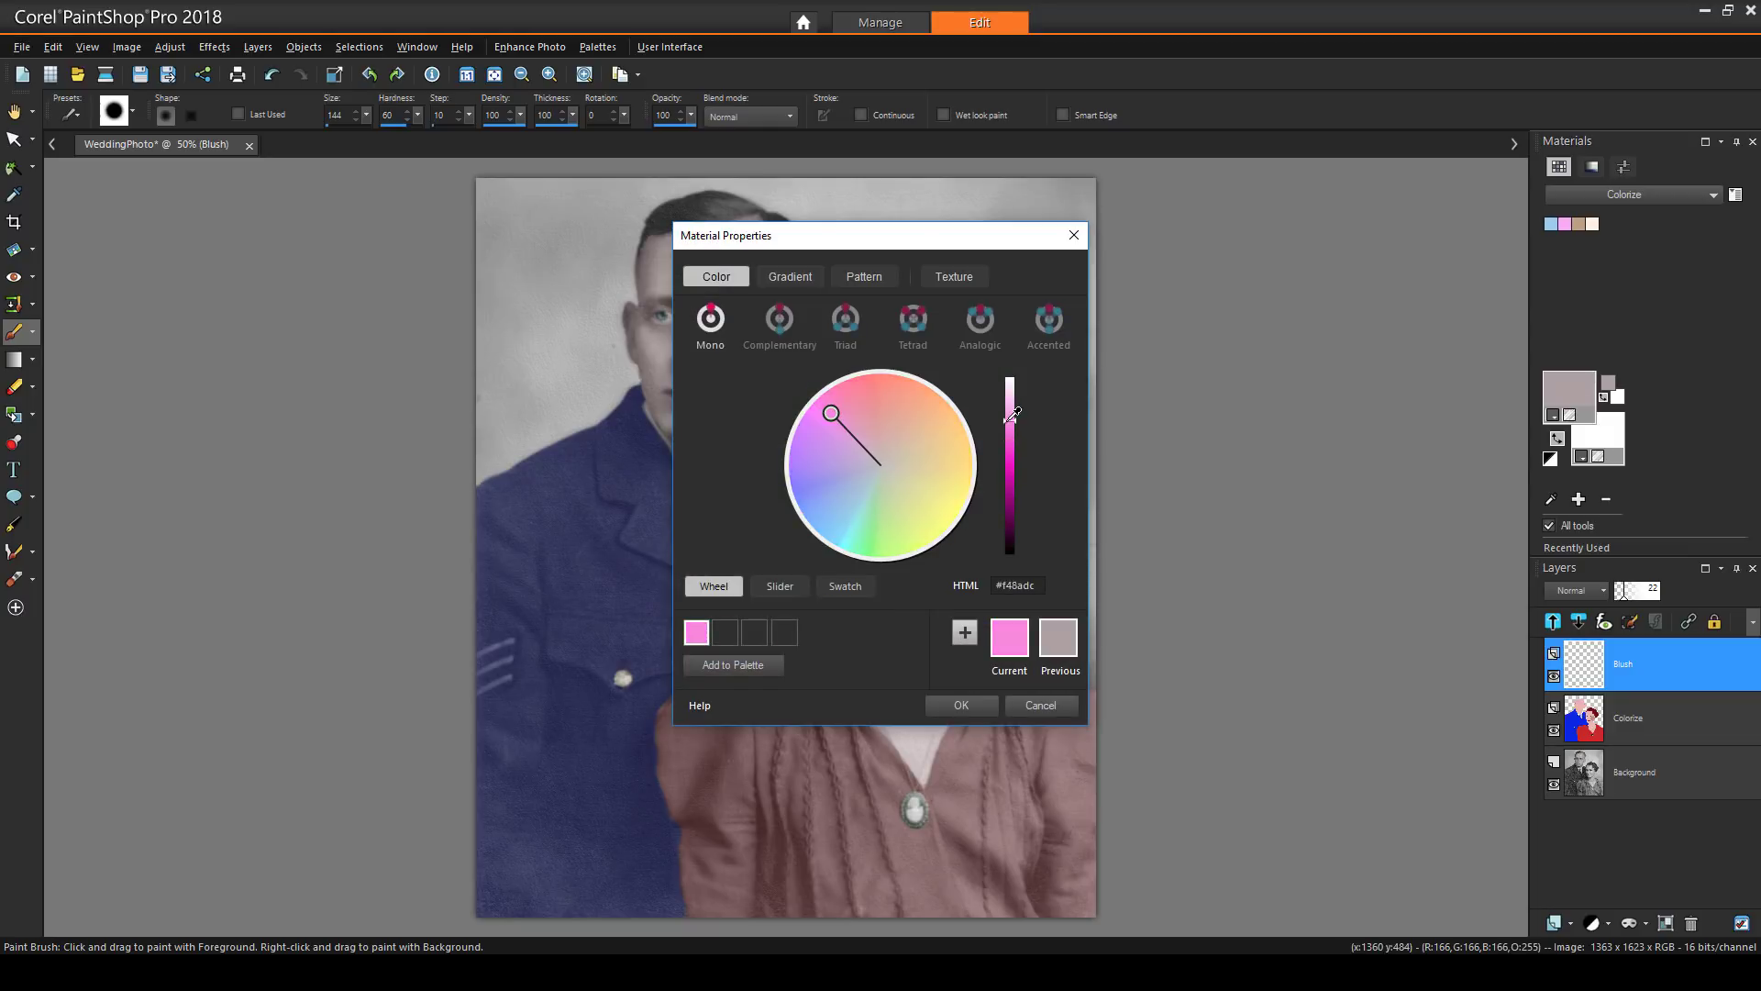
{"action": "left_click", "coordinate": [961, 704]}
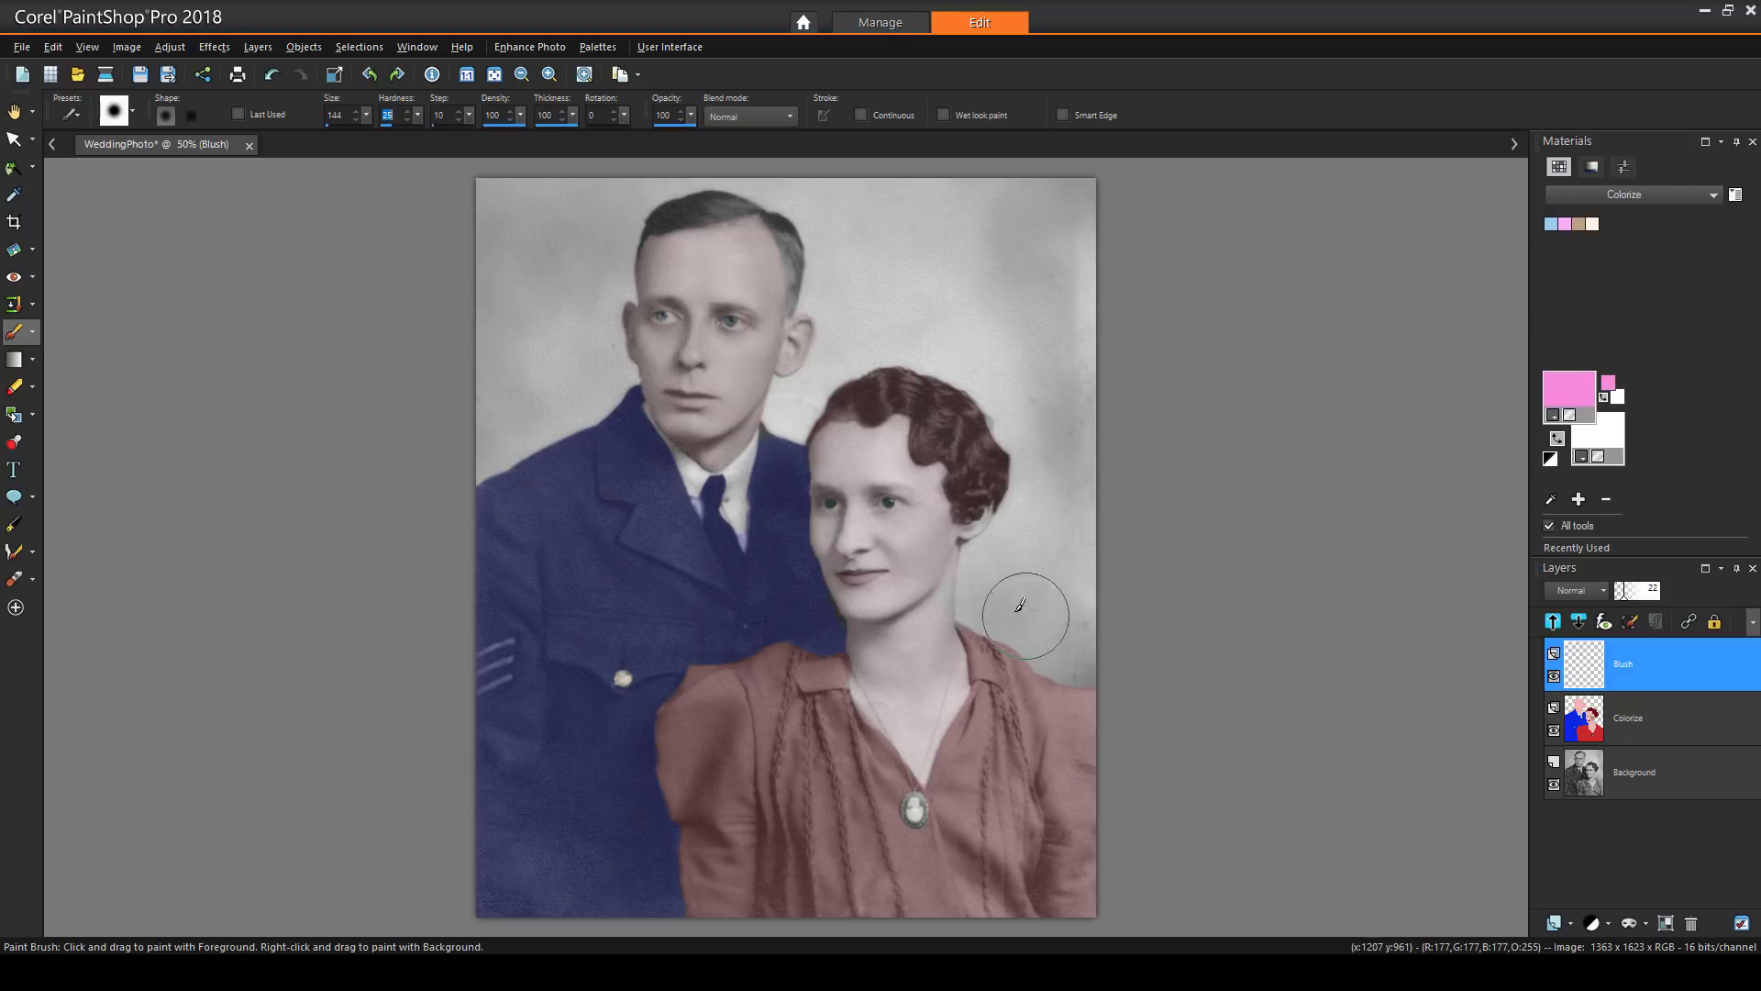